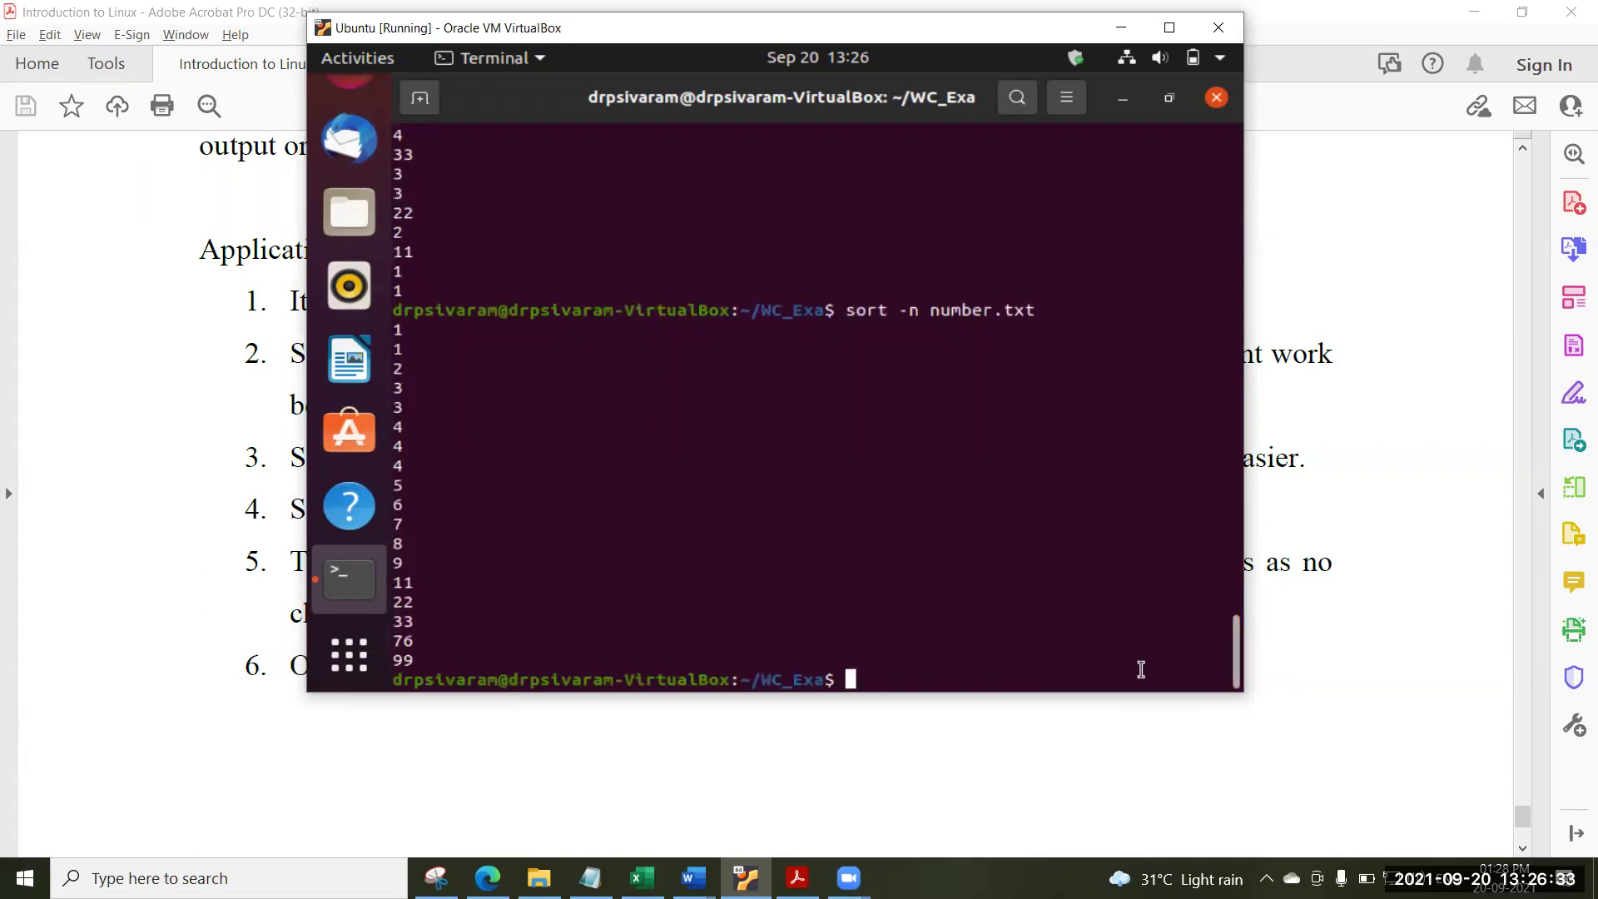
Sort number.txt numerically in descending order by running sort -nr number.txt.
type("sort -nr number.txt")
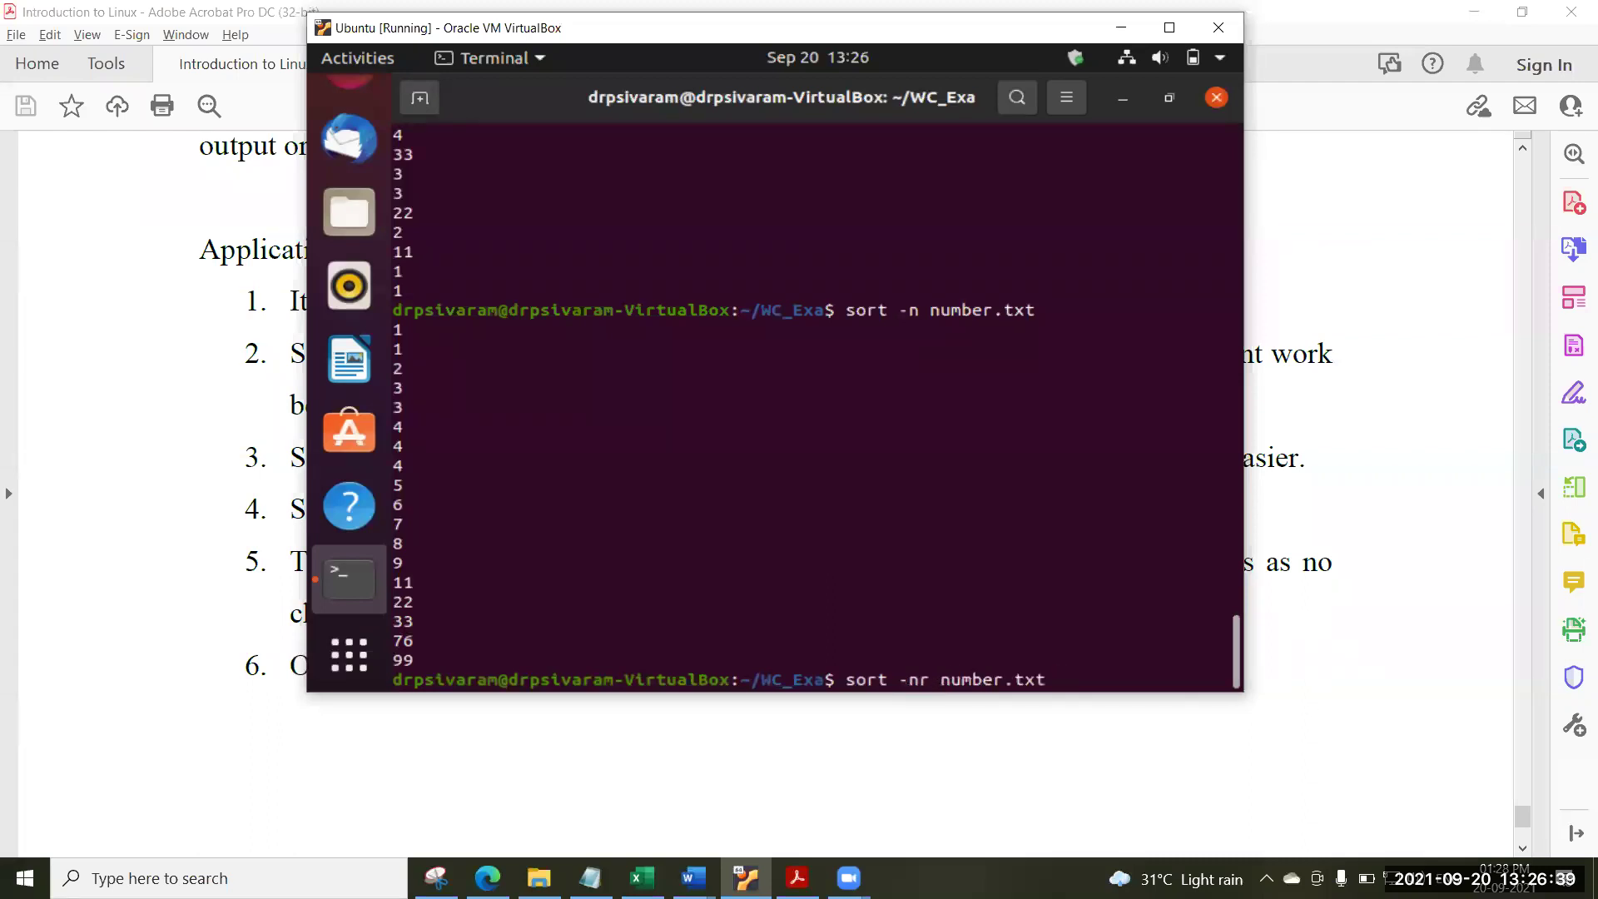
key("Return")
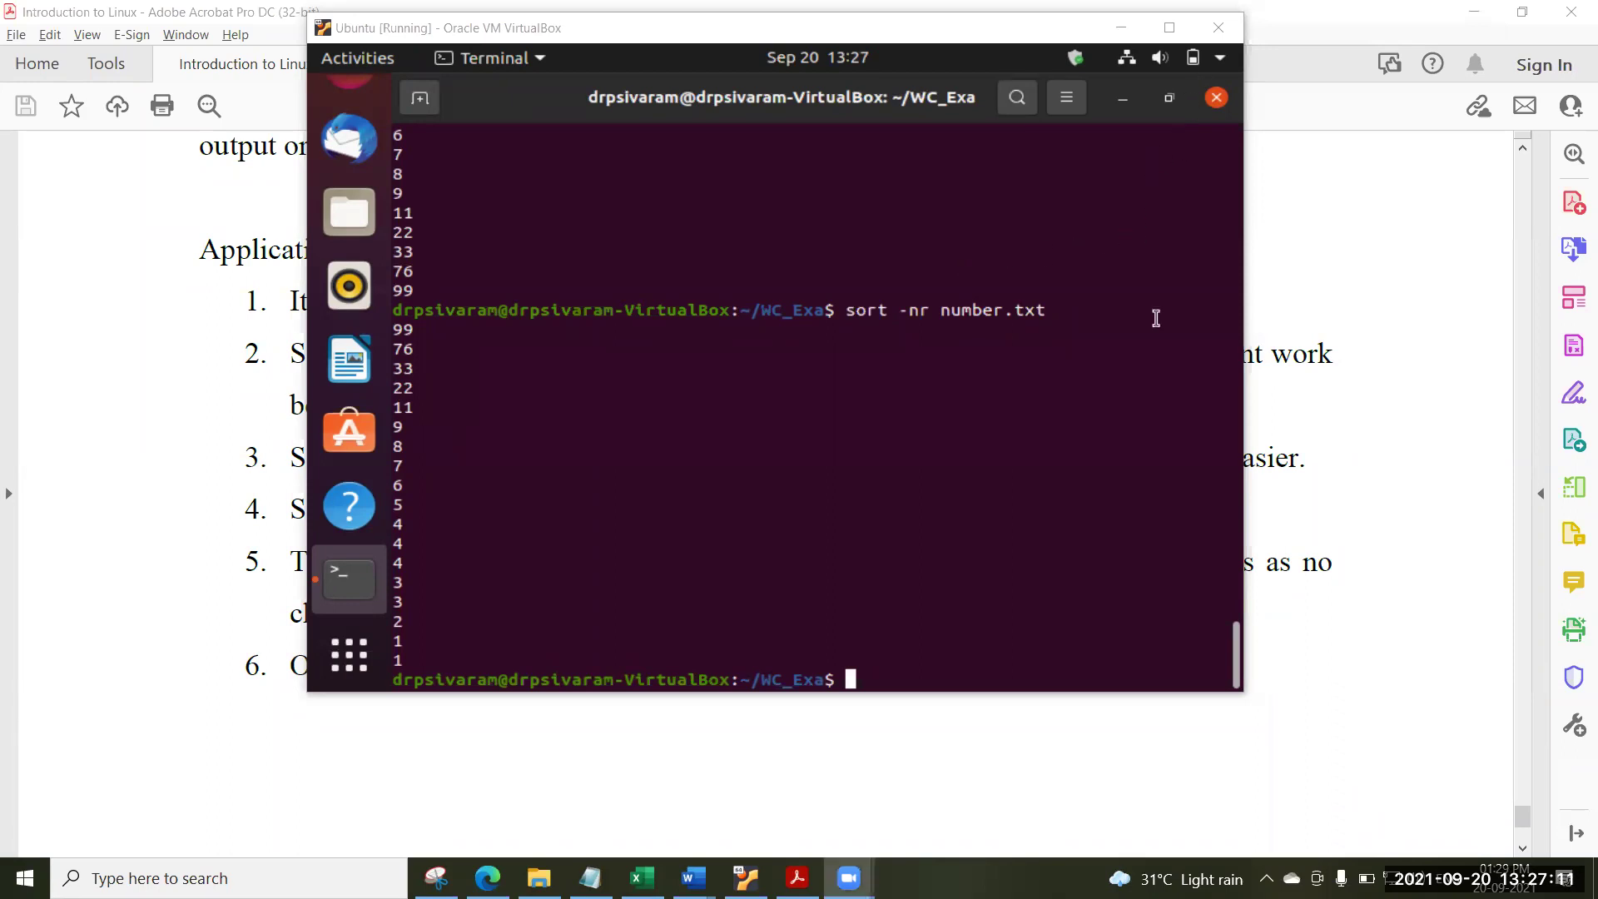
Switch to the student attendance workbook in Excel and show the 4L Students sheet.
left_click(1322, 398)
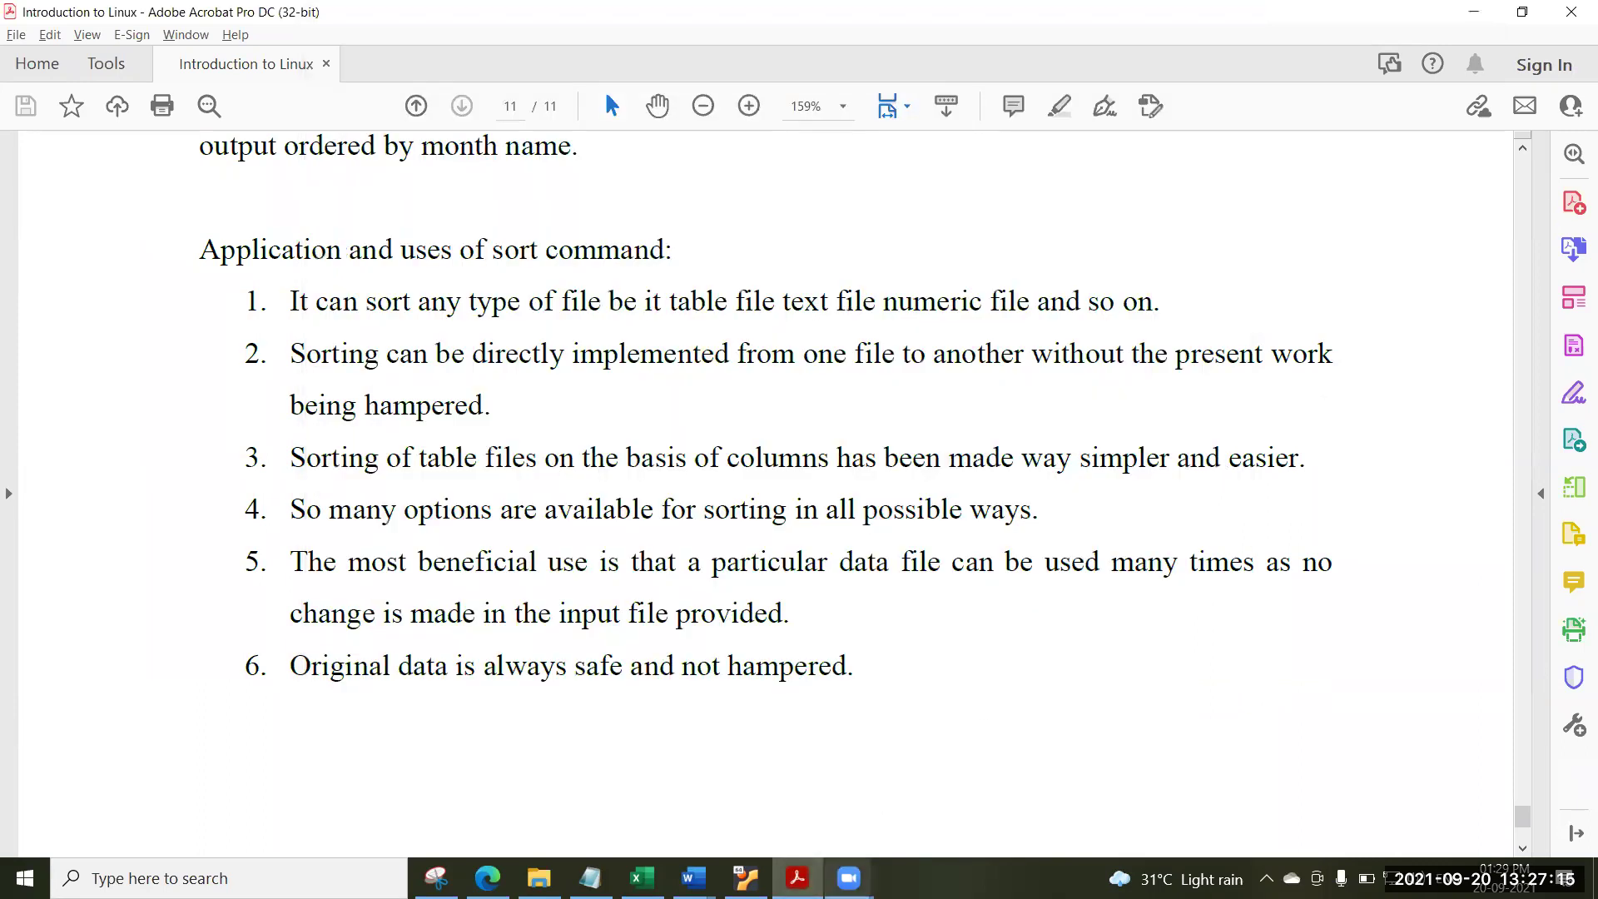
left_click(848, 879)
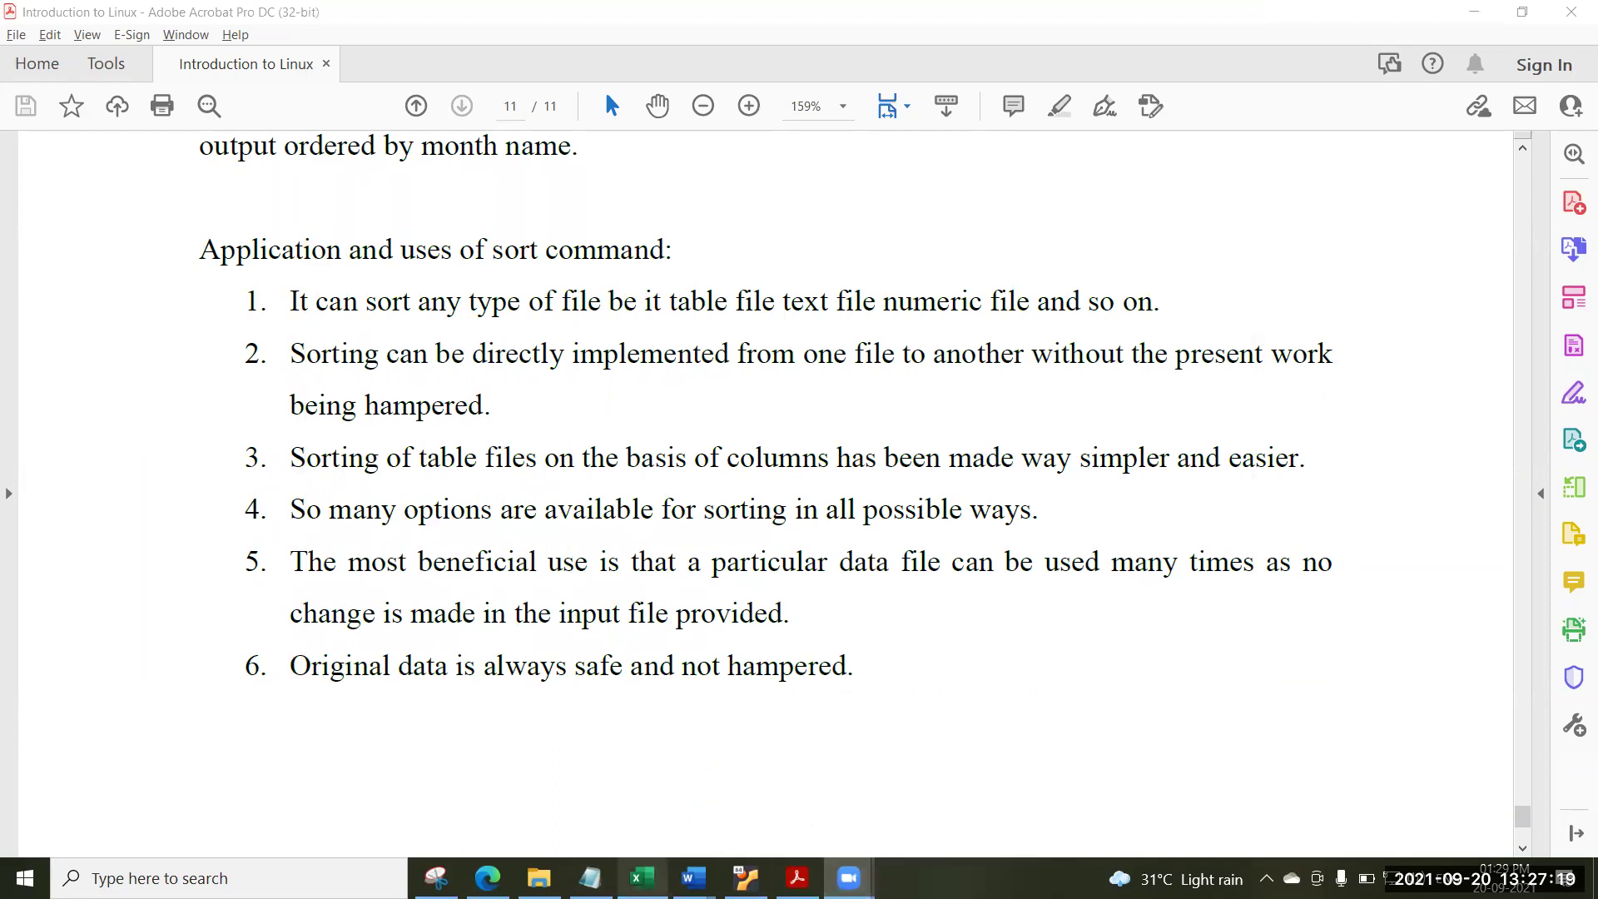
left_click(643, 878)
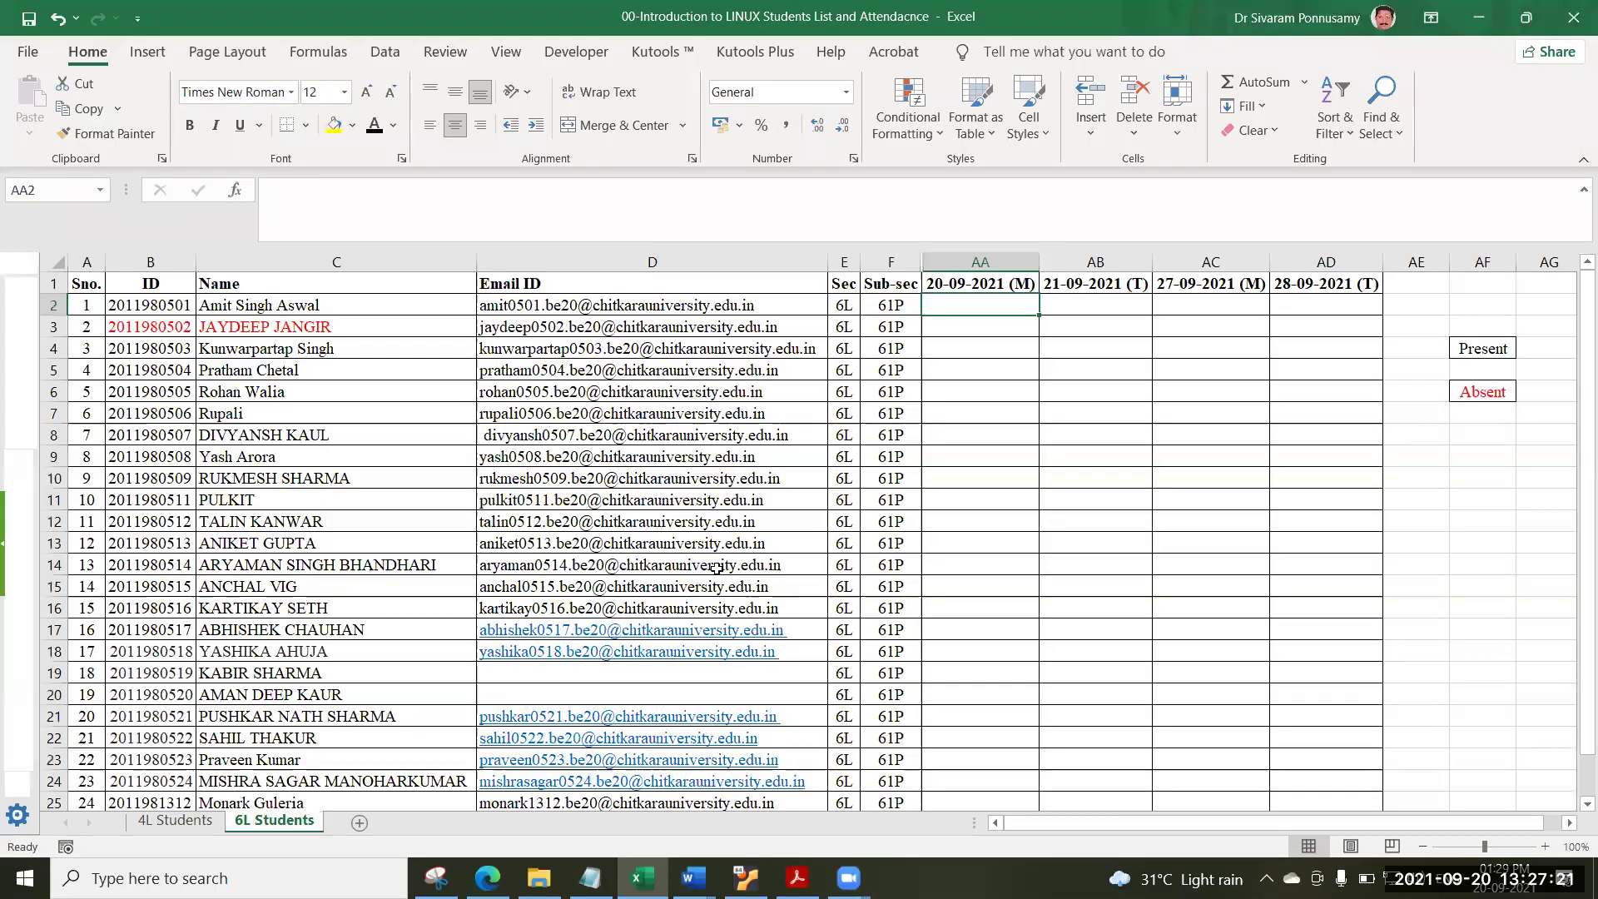
left_click(178, 820)
left_click(279, 821)
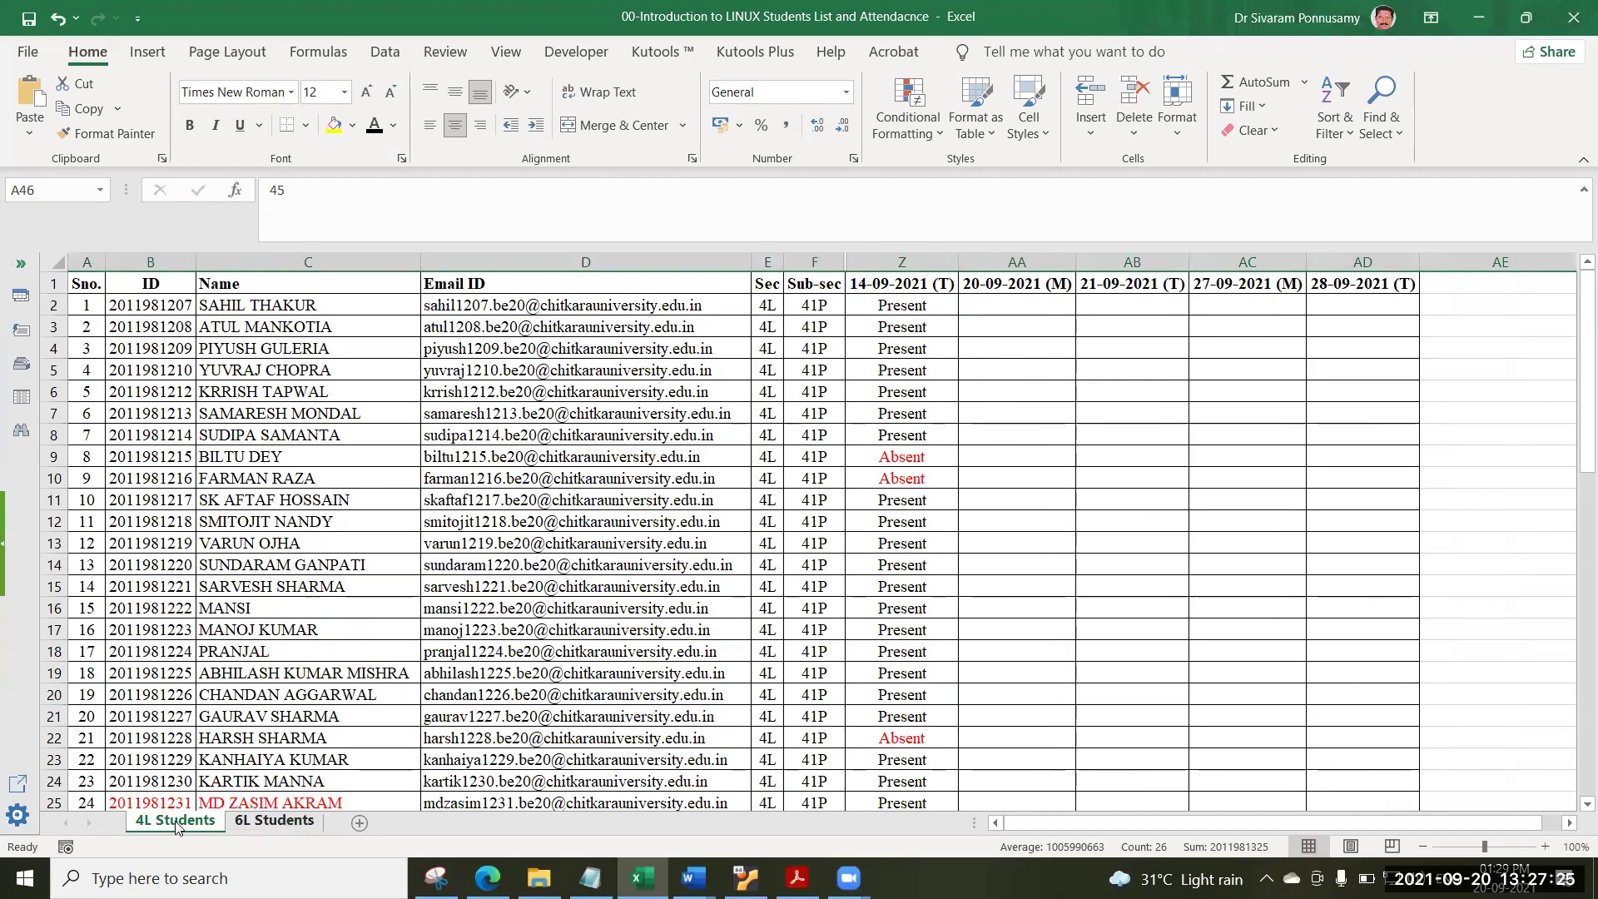
left_click(175, 821)
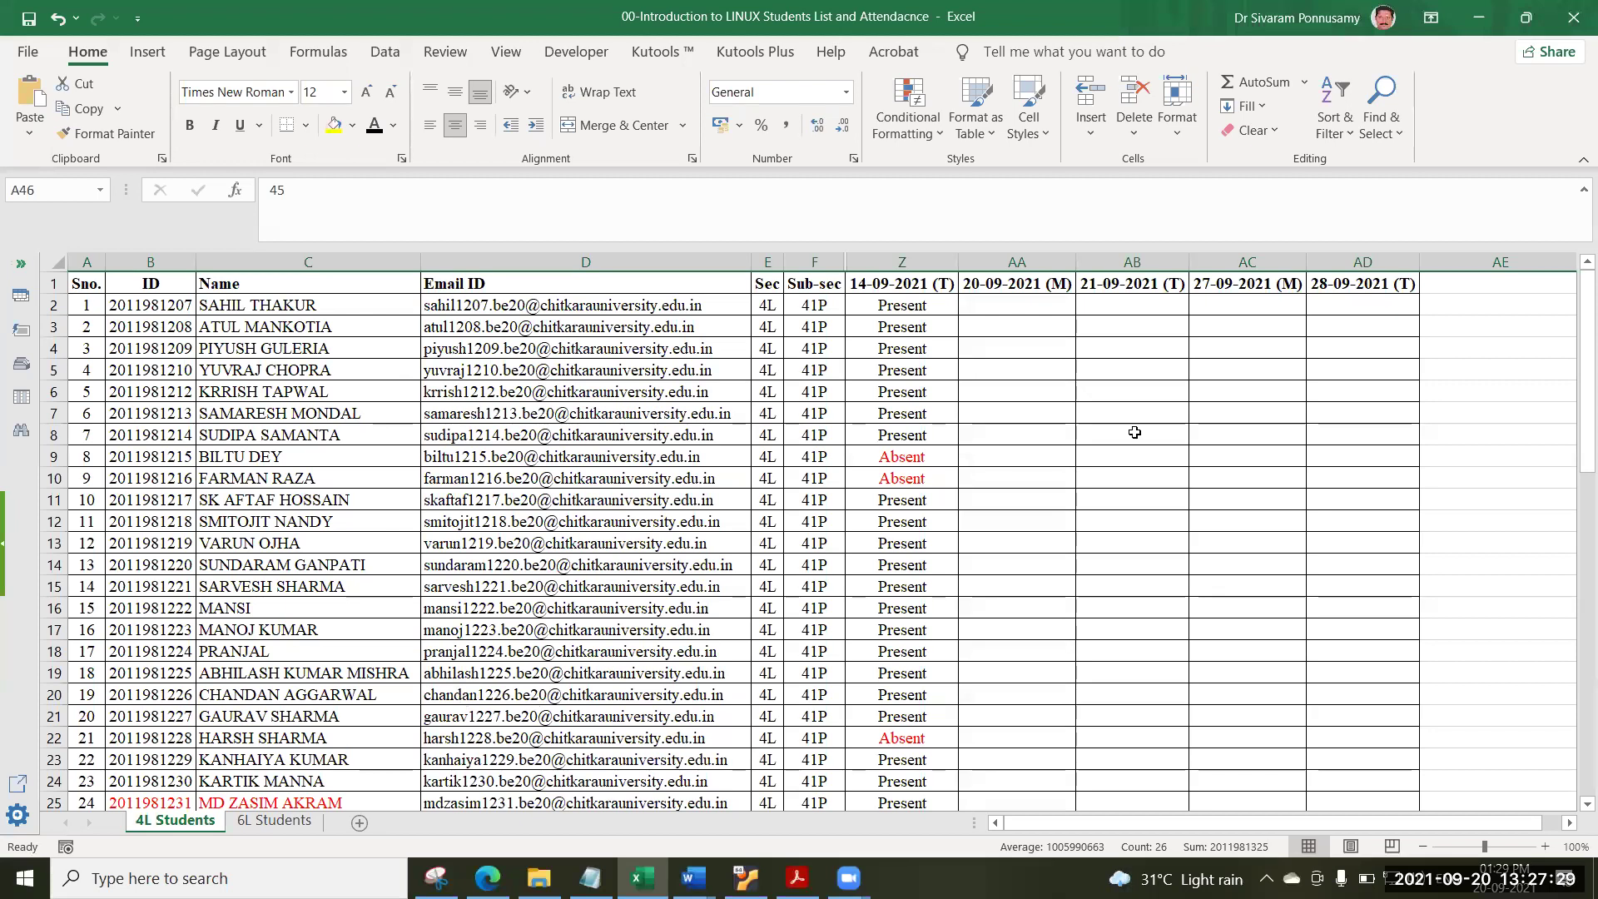
In the 20-09-2021 (M) column, copy the red Absent entry from Z9 into AA2 and enter Present in AA3.
left_click(1019, 301)
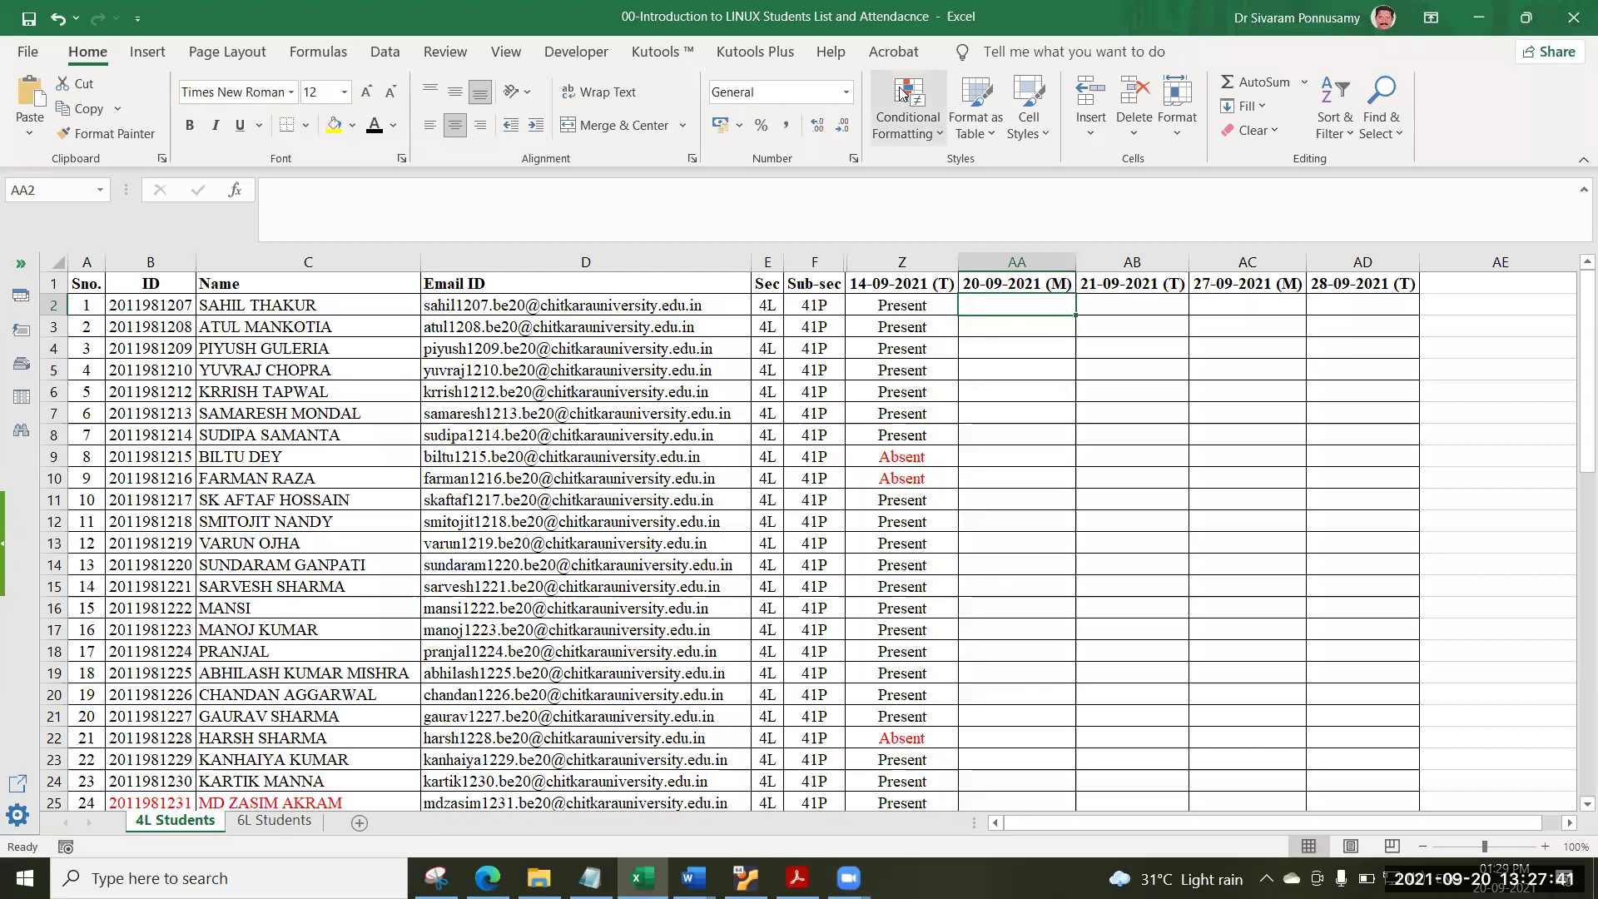
left_click(924, 456)
key("ctrl+c")
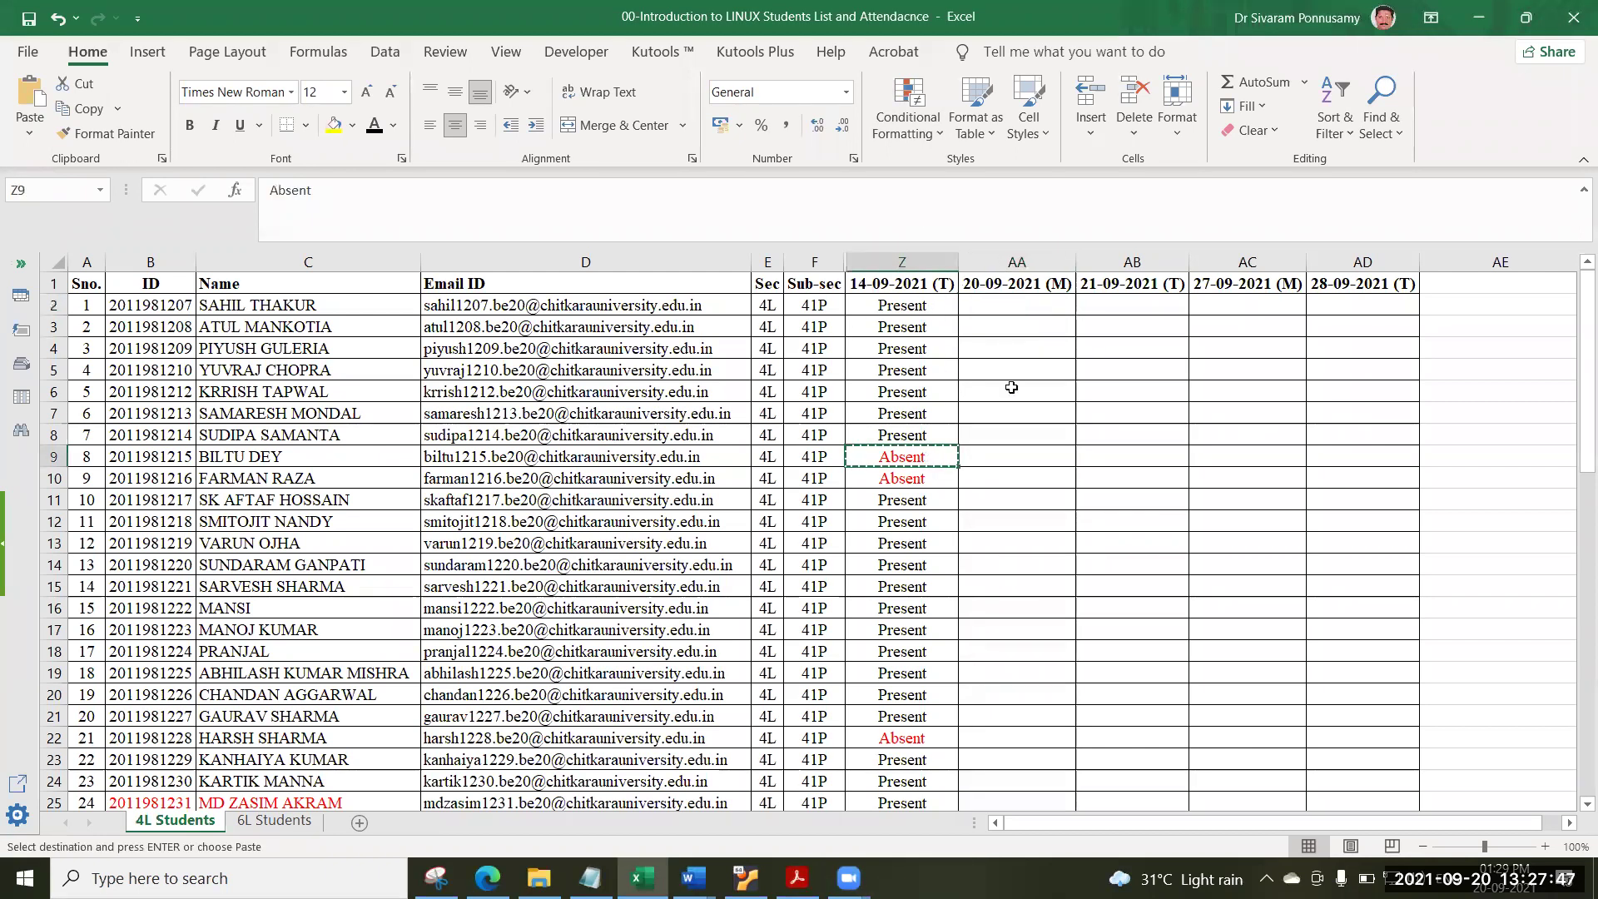
left_click(1019, 308)
key("ctrl+v")
left_click(1016, 335)
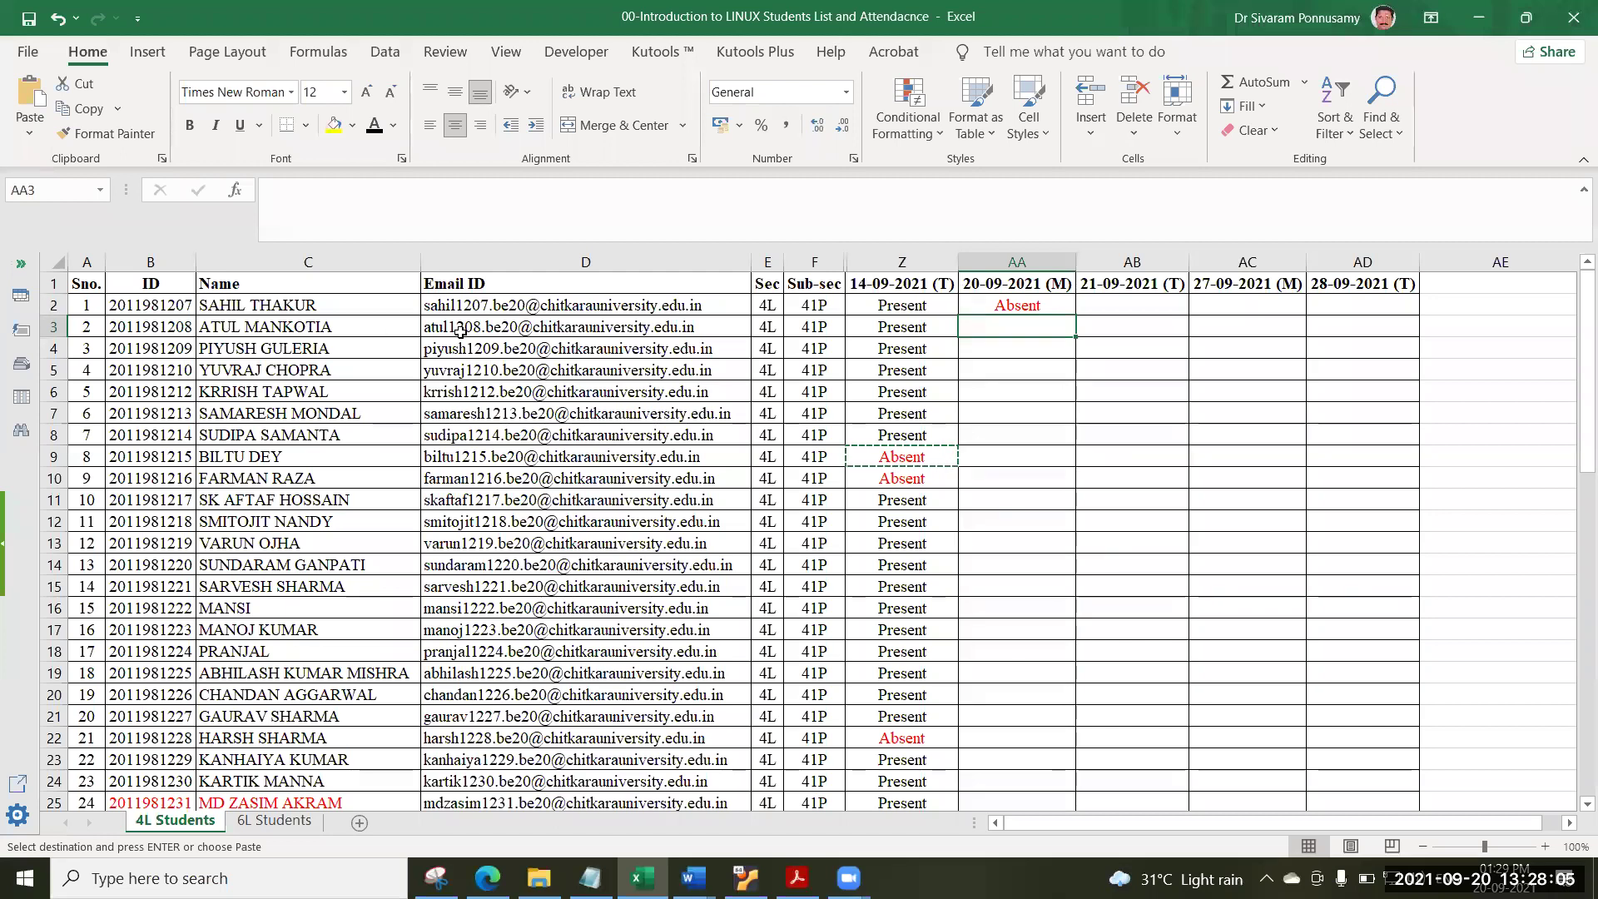
type("Present")
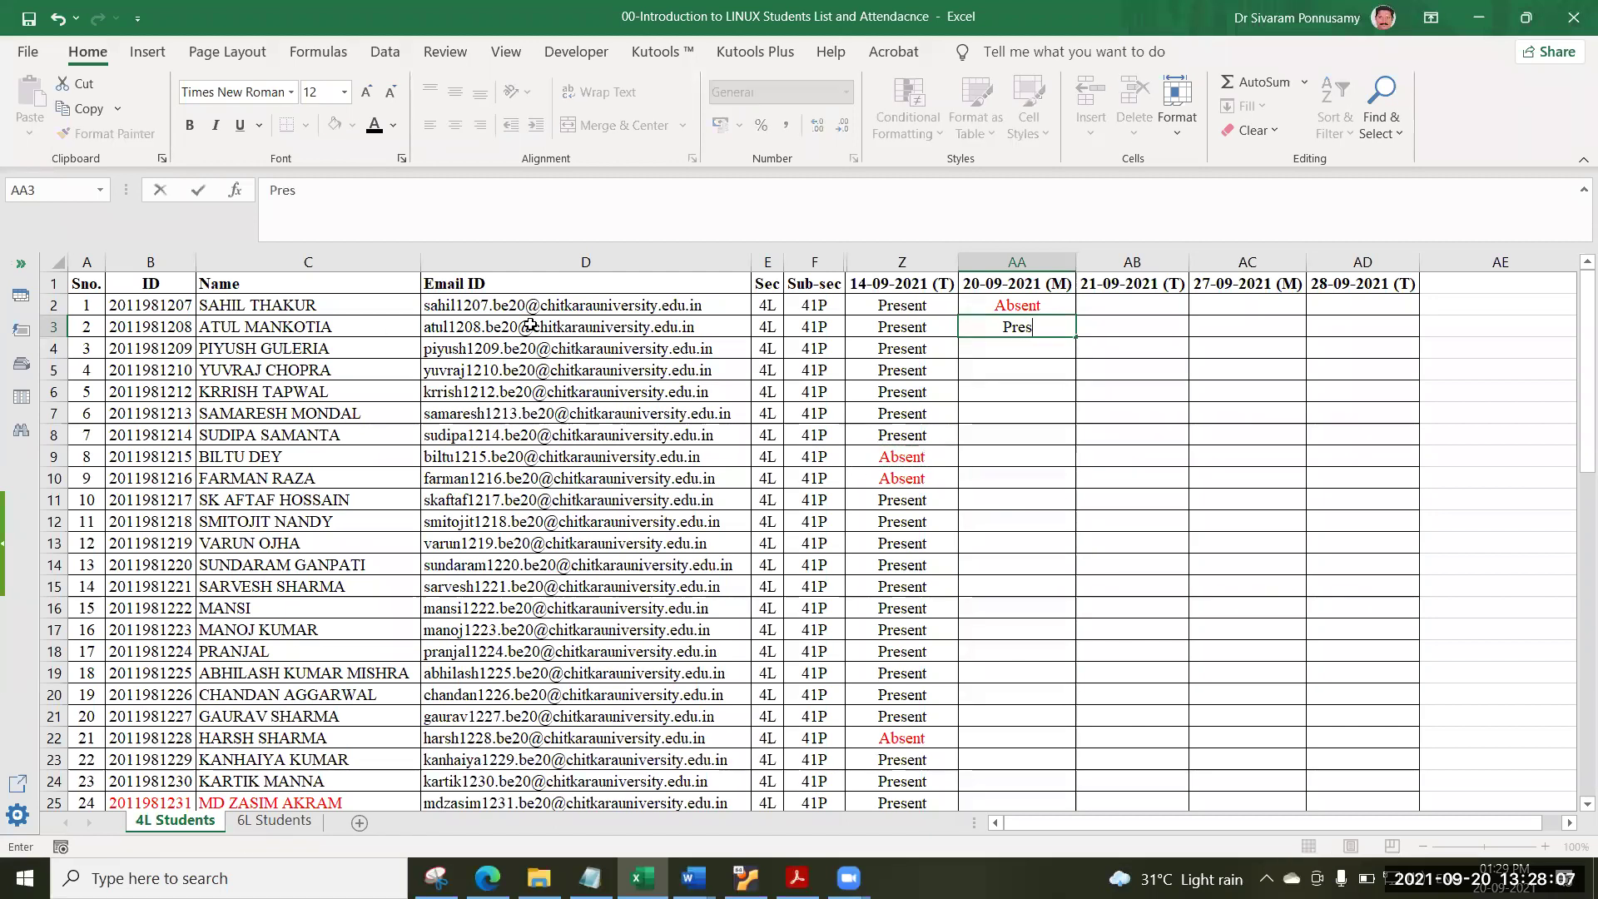
key("Return")
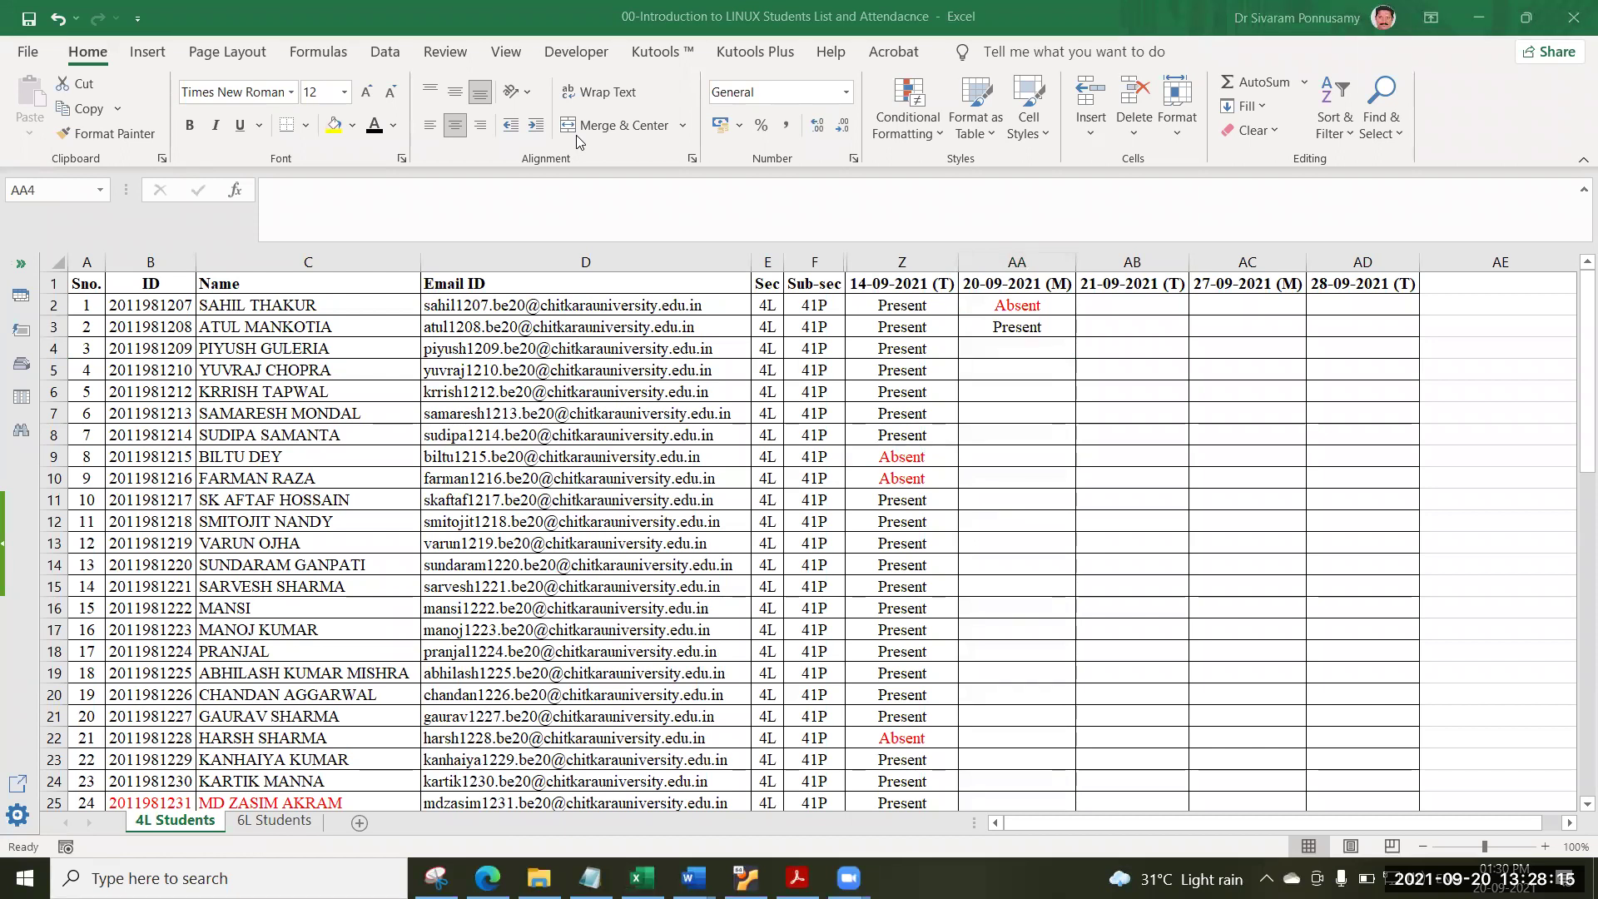
Enter Present in cells AA4 through AA6 of the 20-09-2021 (M) column.
left_click(1003, 349)
type("Present")
key("Return")
type("Present")
key("Return")
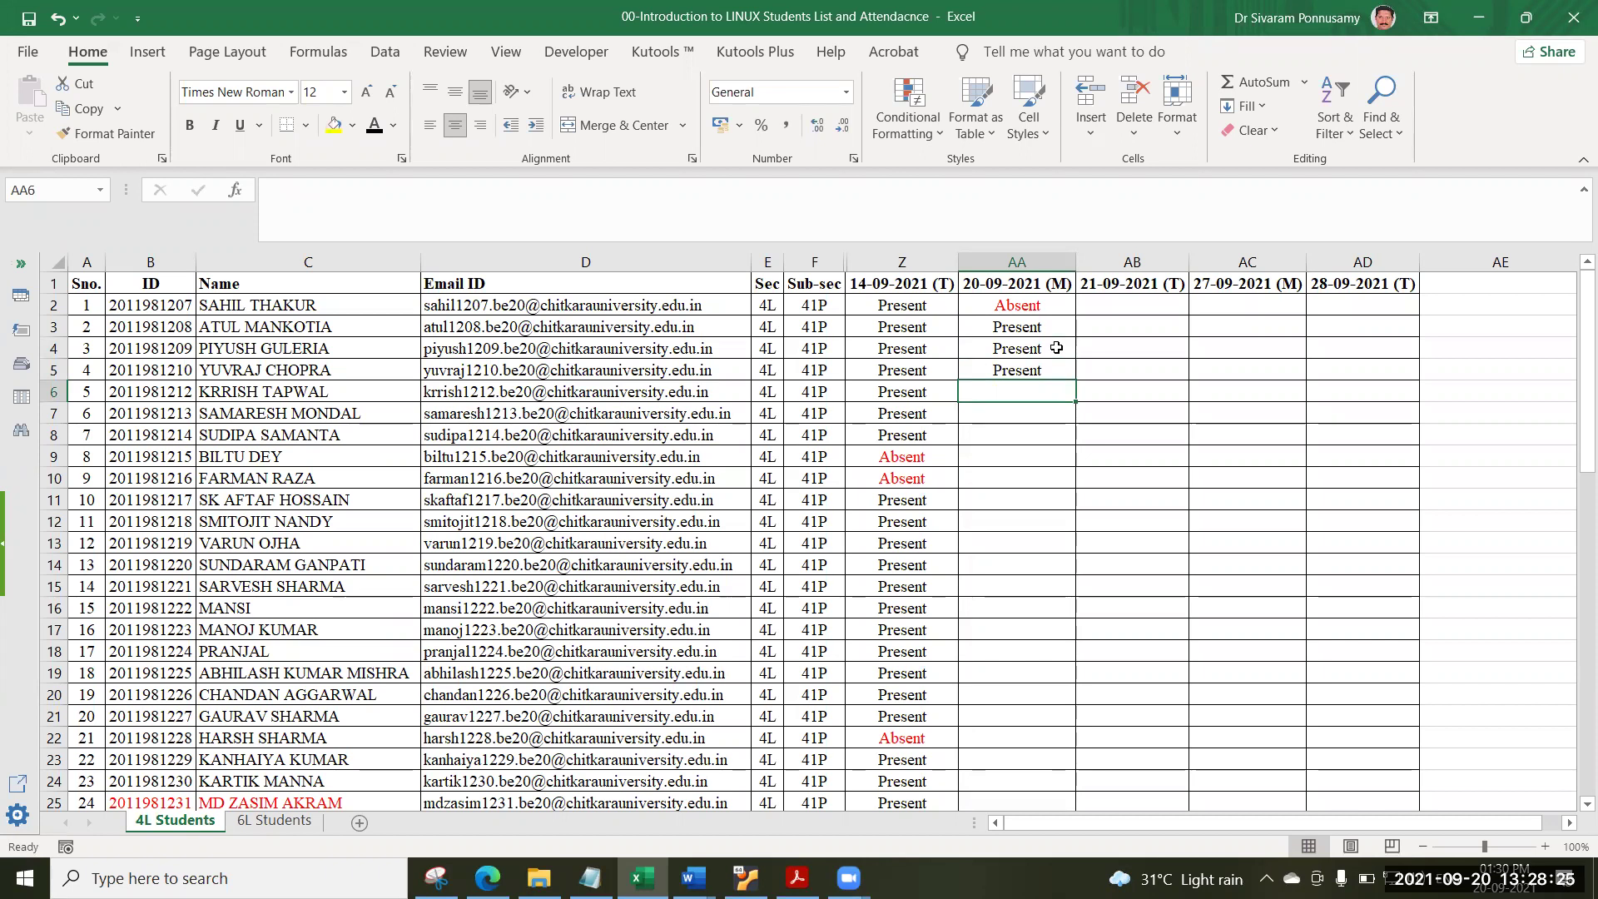
type("Present")
key("Return")
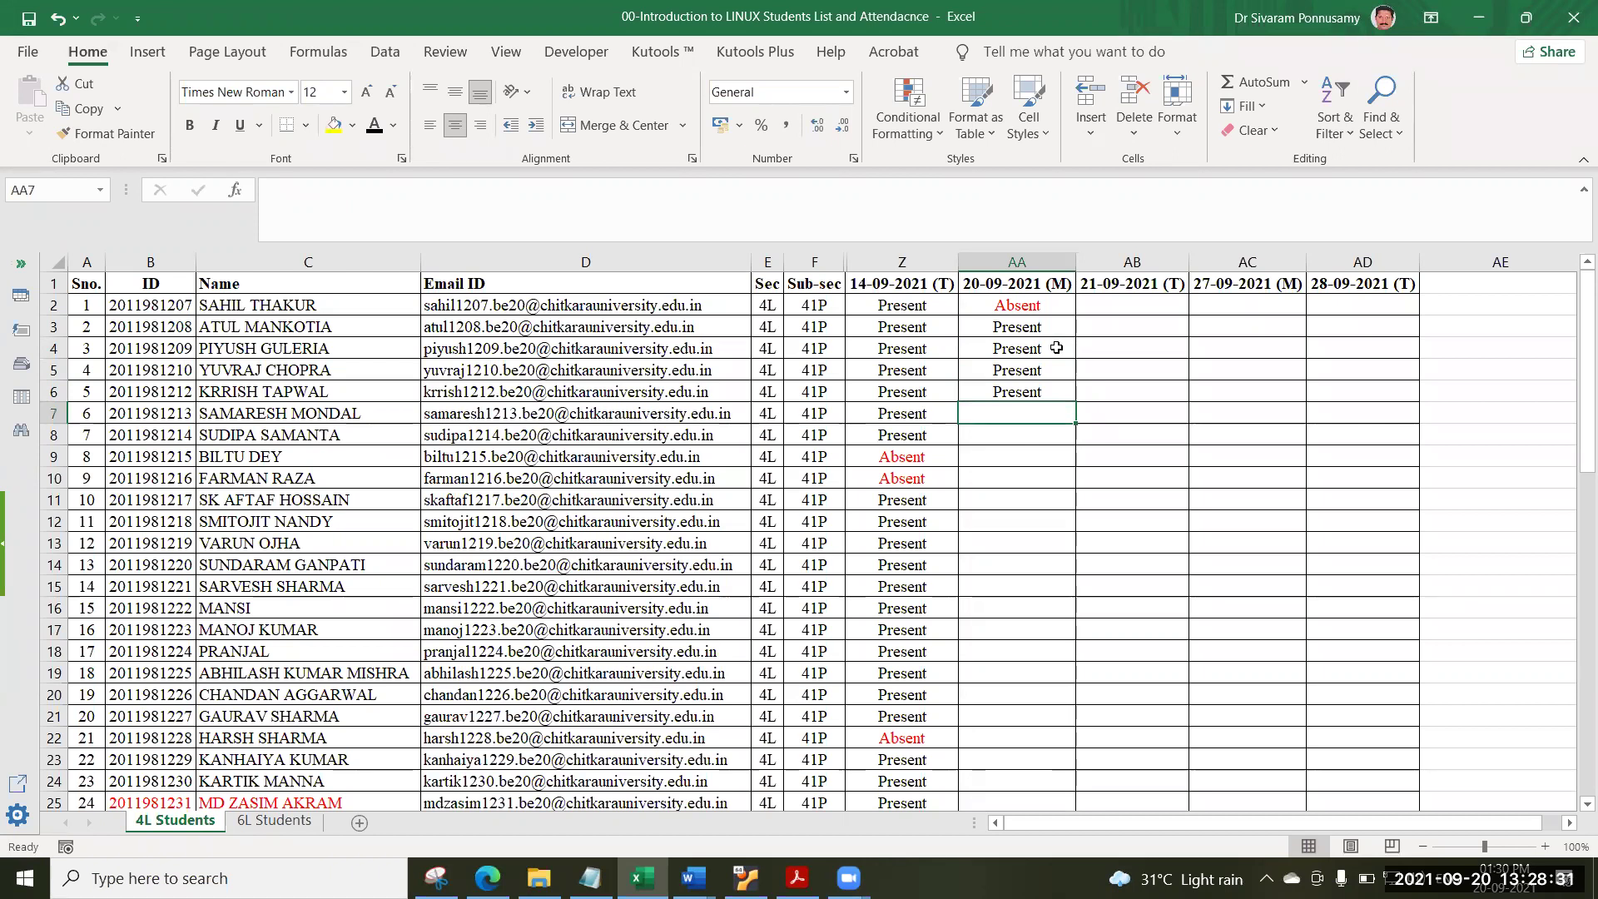
Copy the red Absent entry from AA2 into AA7 and enter Present in AA8.
left_click(1056, 305)
key("ctrl+c")
left_click(1031, 414)
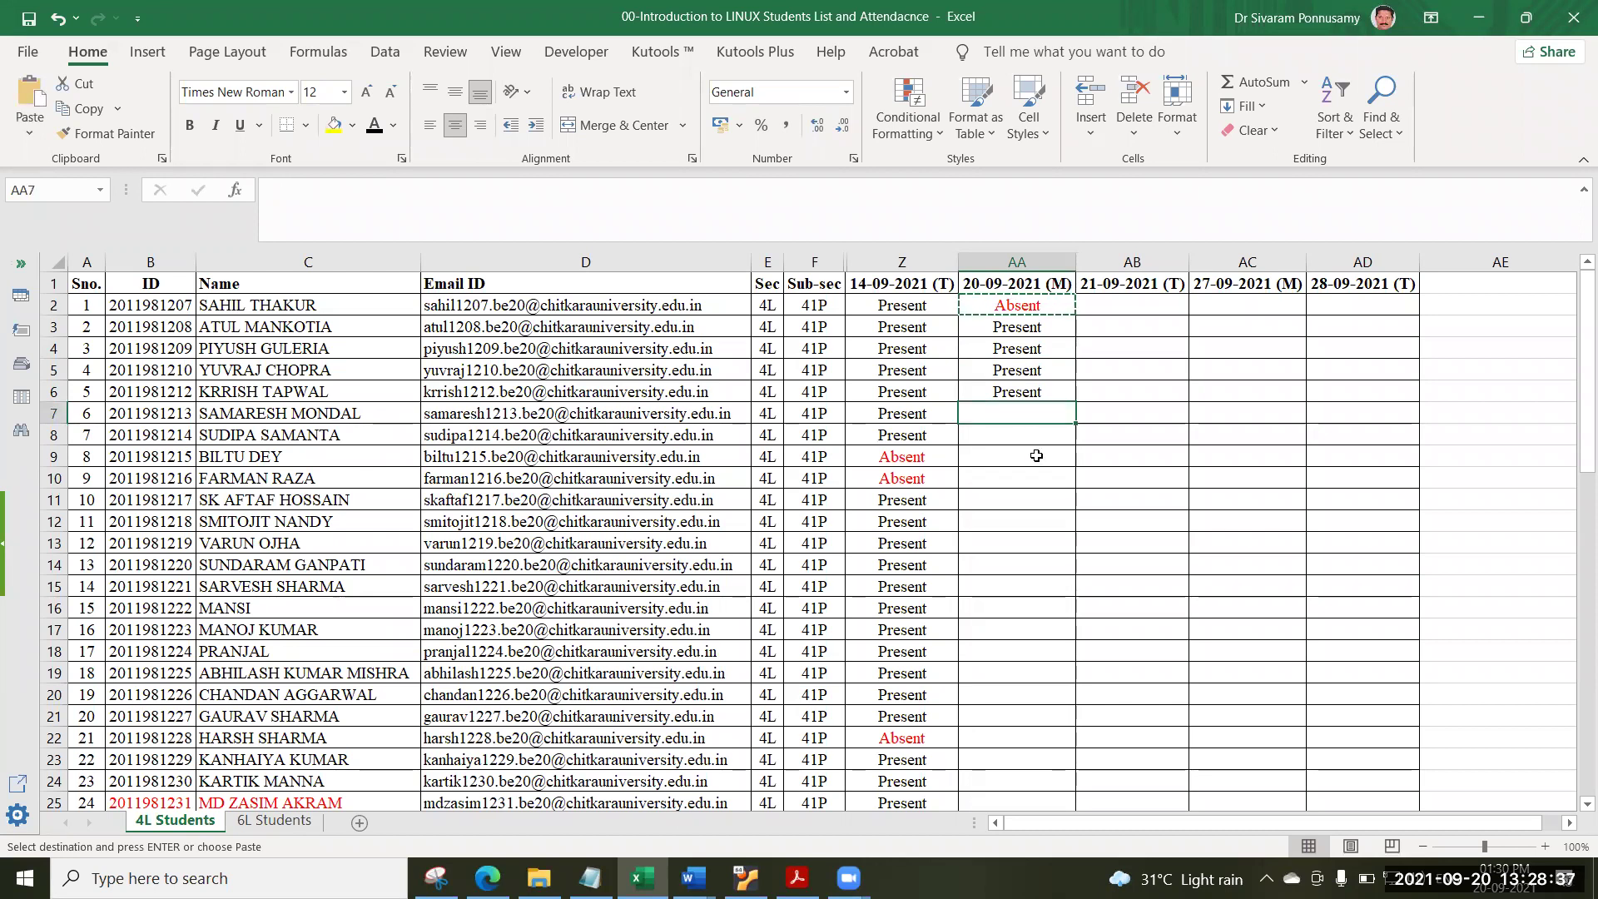
key("ctrl+v")
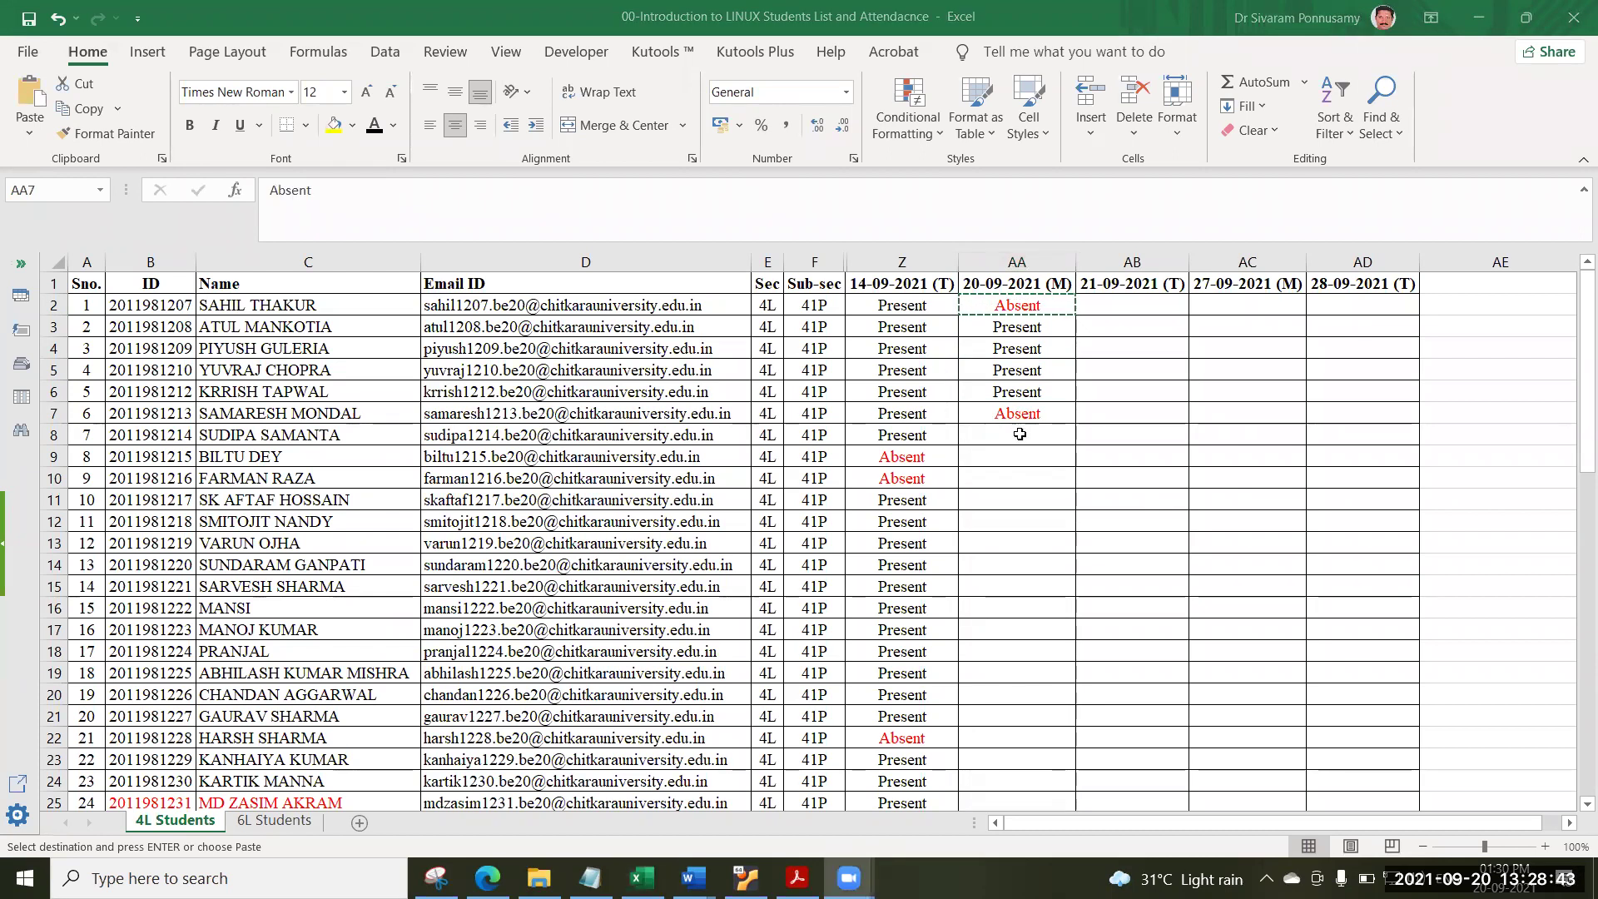
left_click(1050, 443)
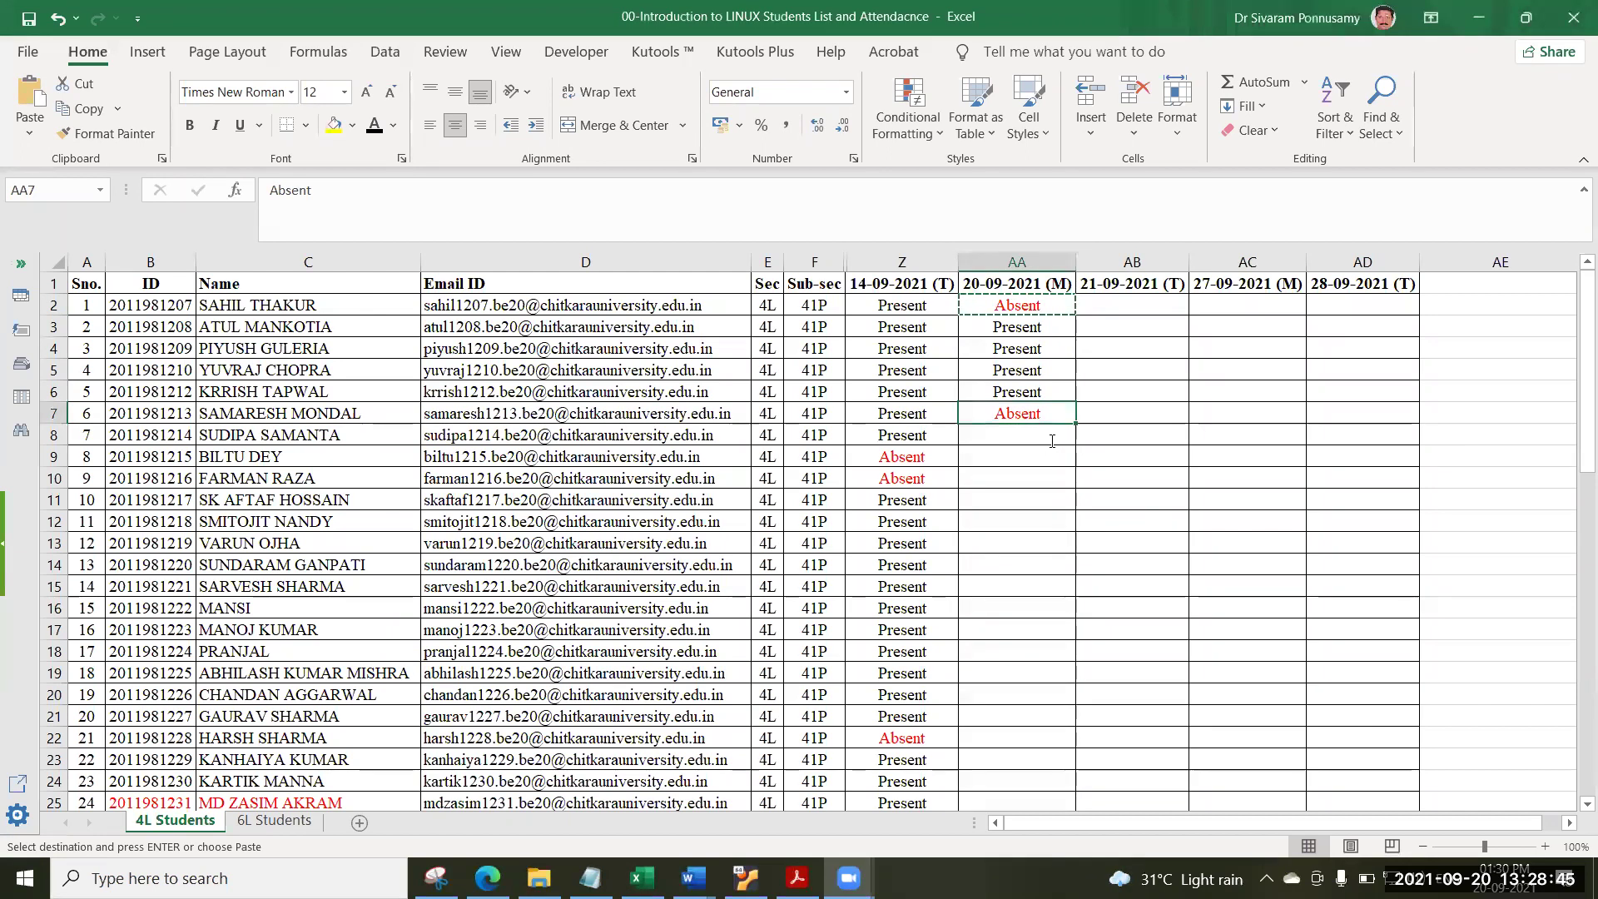
type("P")
key("Return")
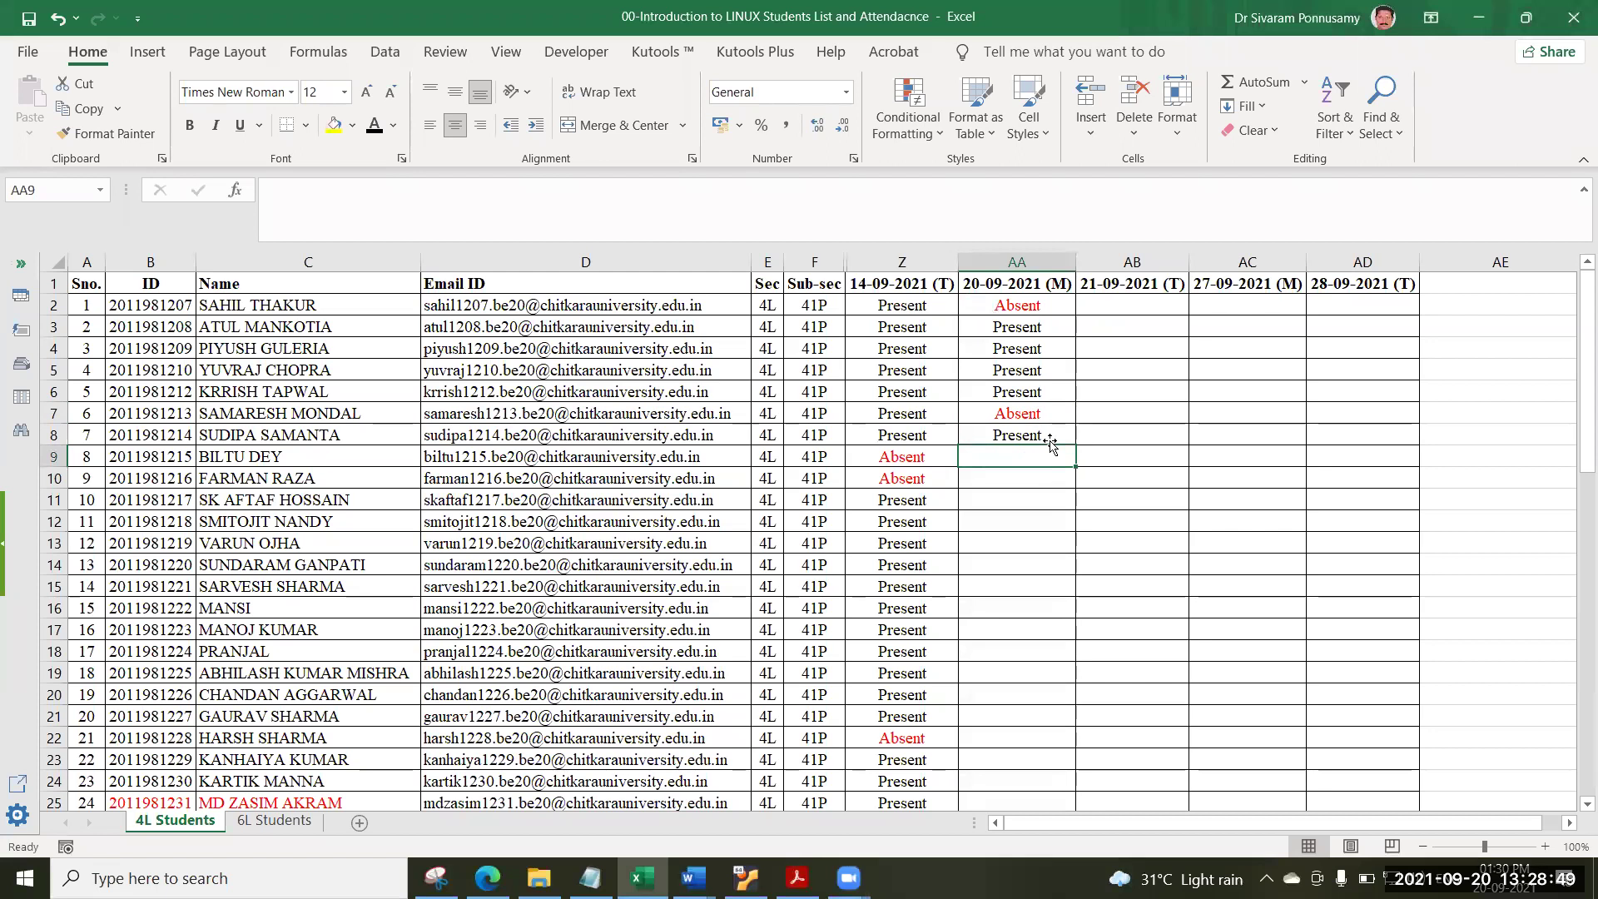
Copy the red Absent entry from Z9 into AA9 and enter Present in AA10.
left_click(906, 455)
key("ctrl+c")
left_click(995, 457)
key("ctrl+v")
left_click(999, 479)
type("Present")
key("Return")
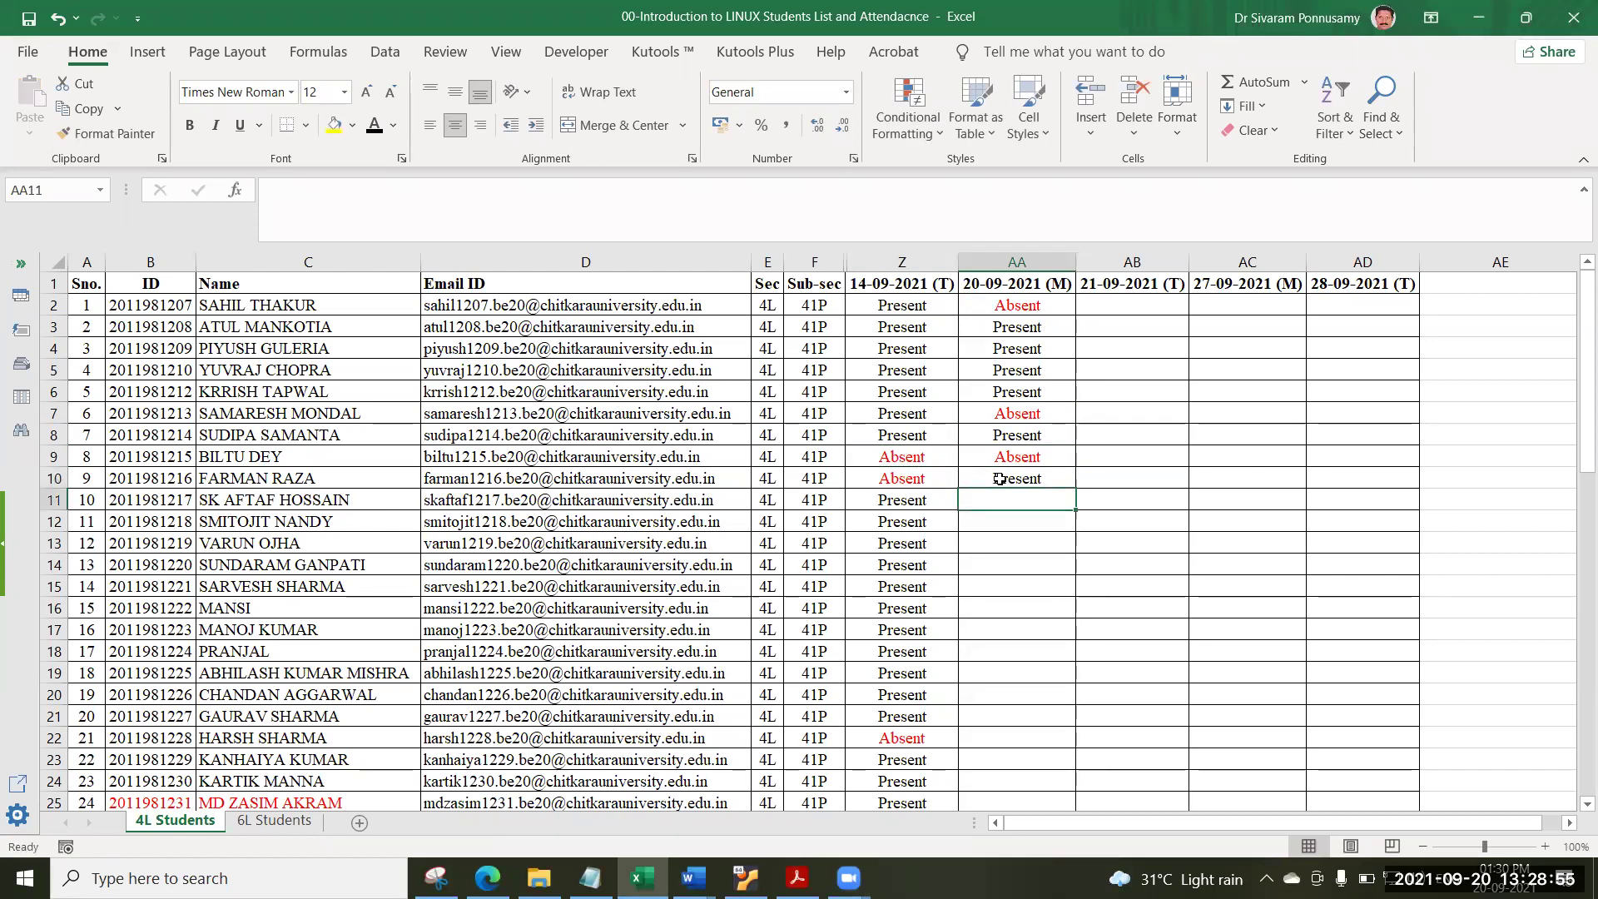
Enter Present in cells AA11 through AA15 of the 20-09-2021 (M) column.
type("Present")
key("Return")
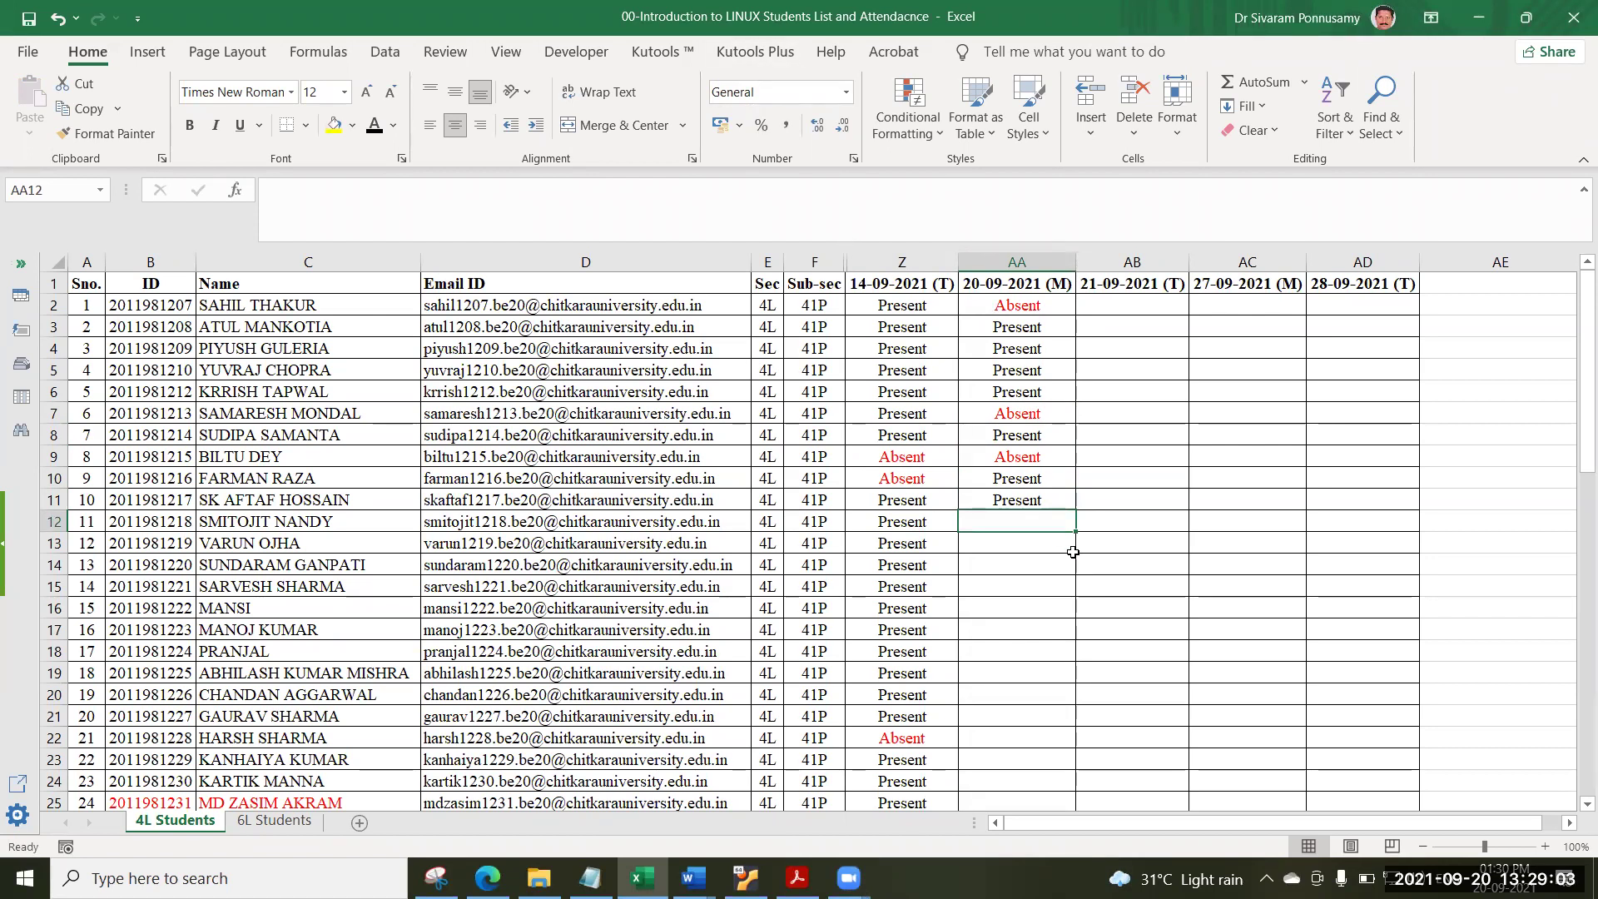
type("Present")
key("Return")
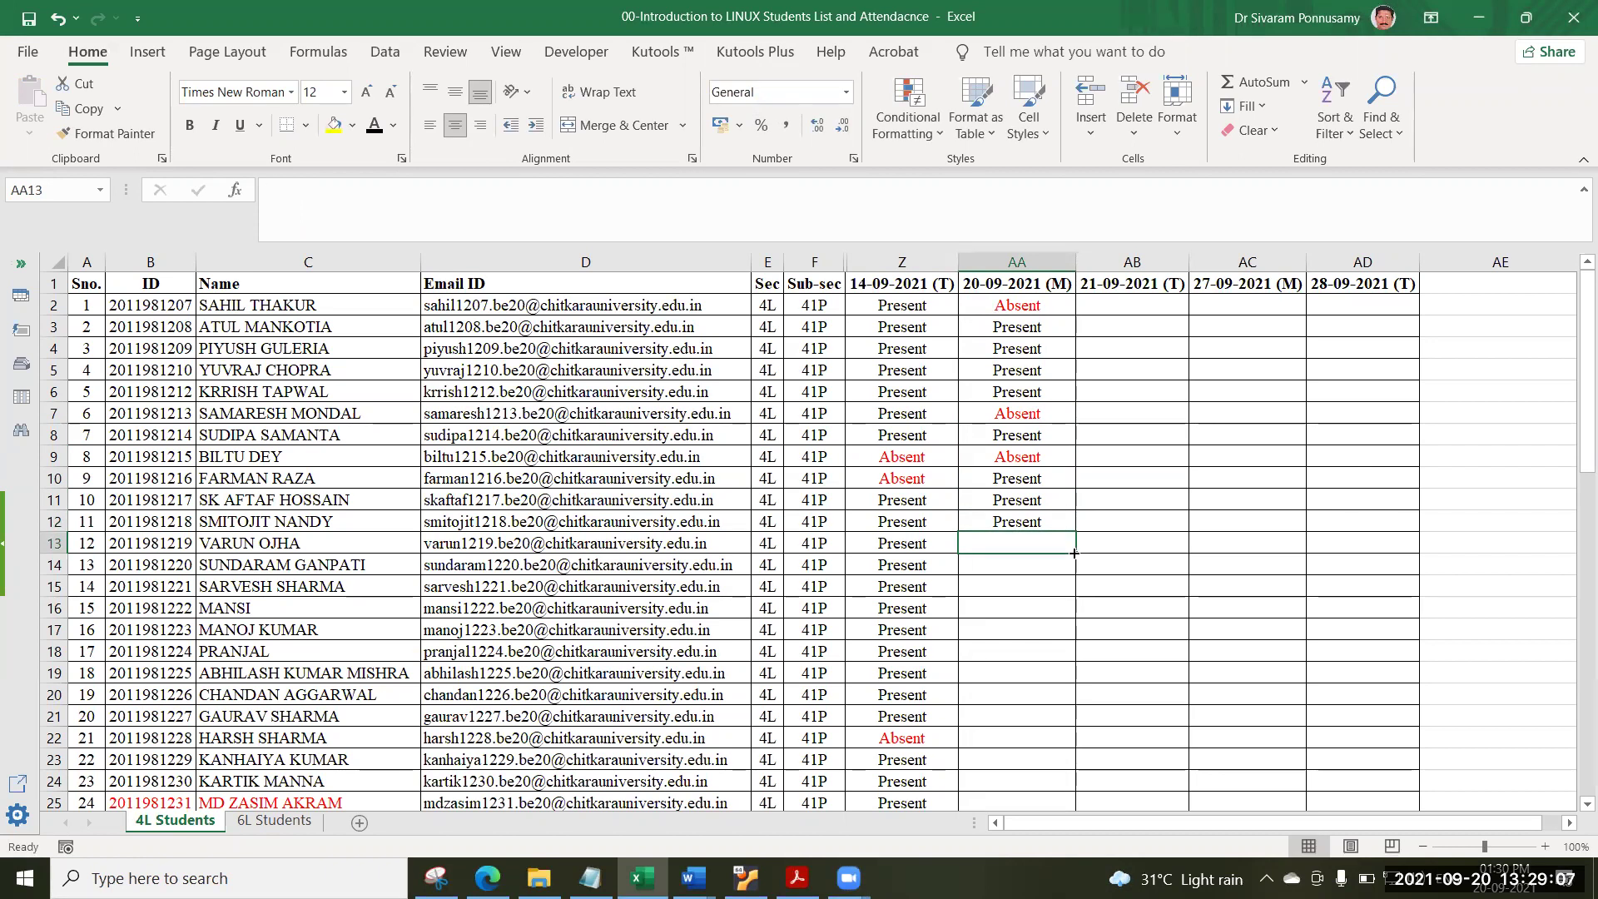
type("Present")
key("Return")
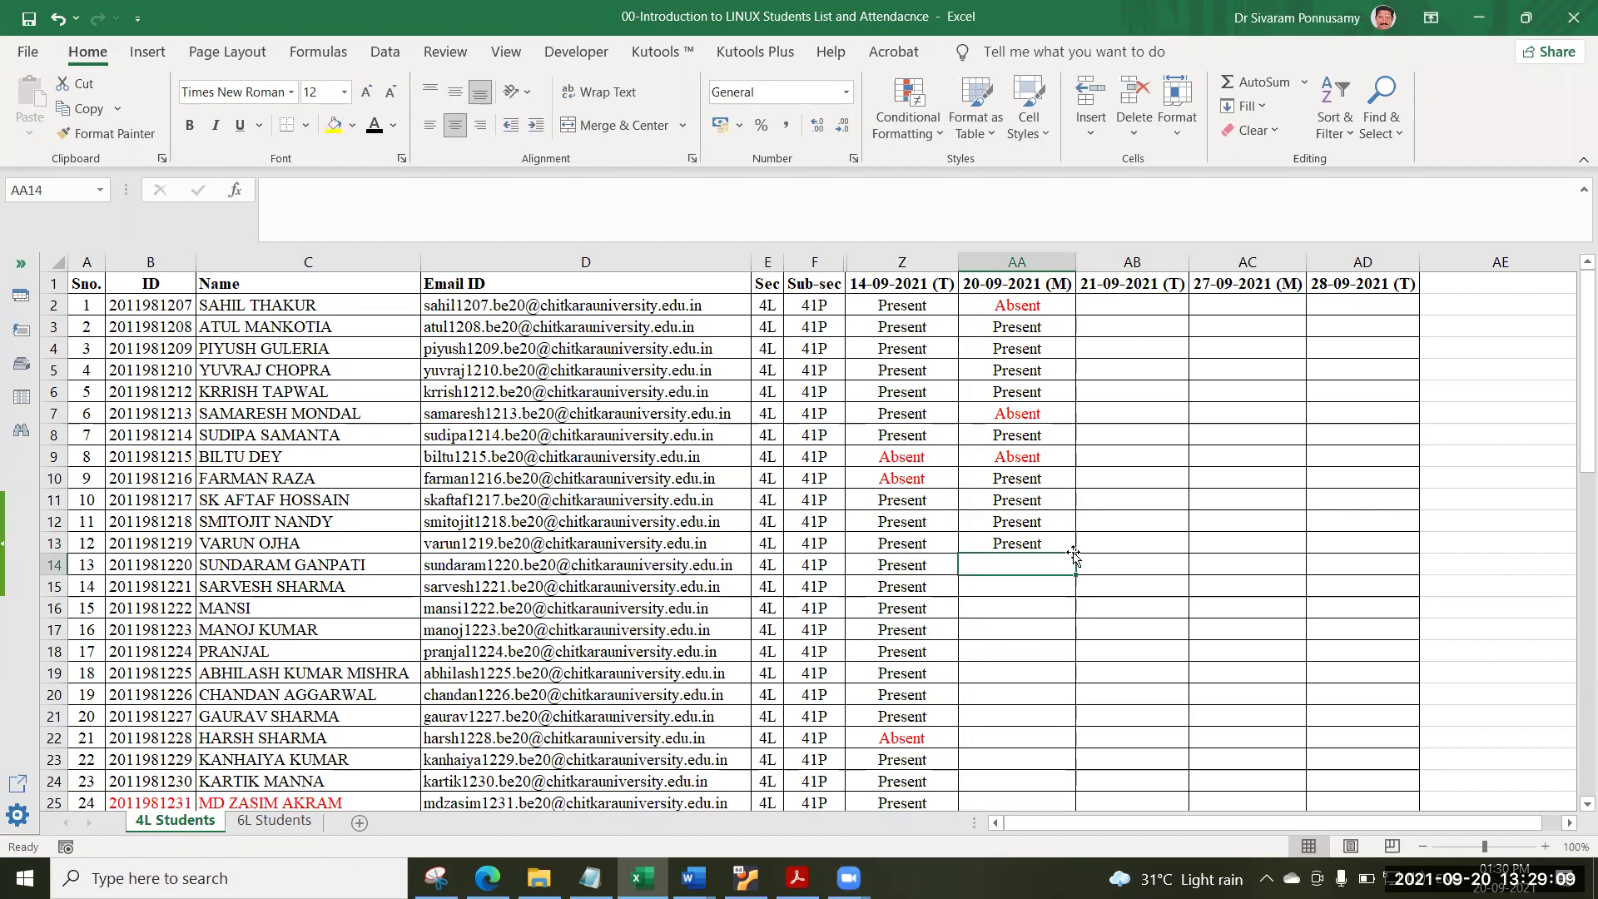
type("Present")
key("Return")
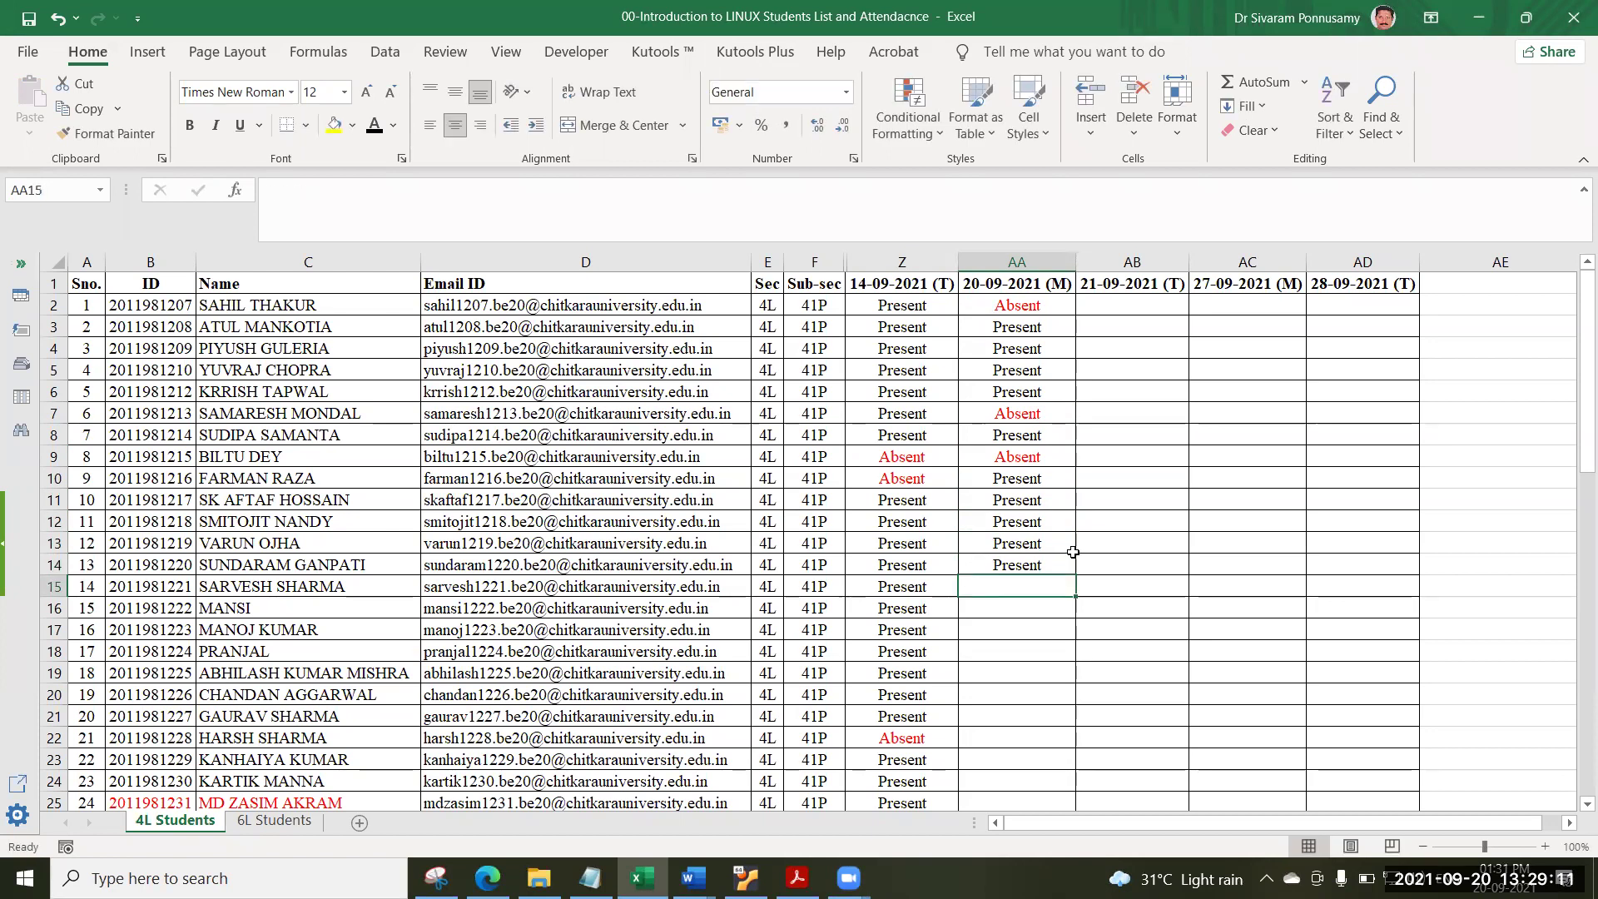
key("F2")
type("Present")
key("Return")
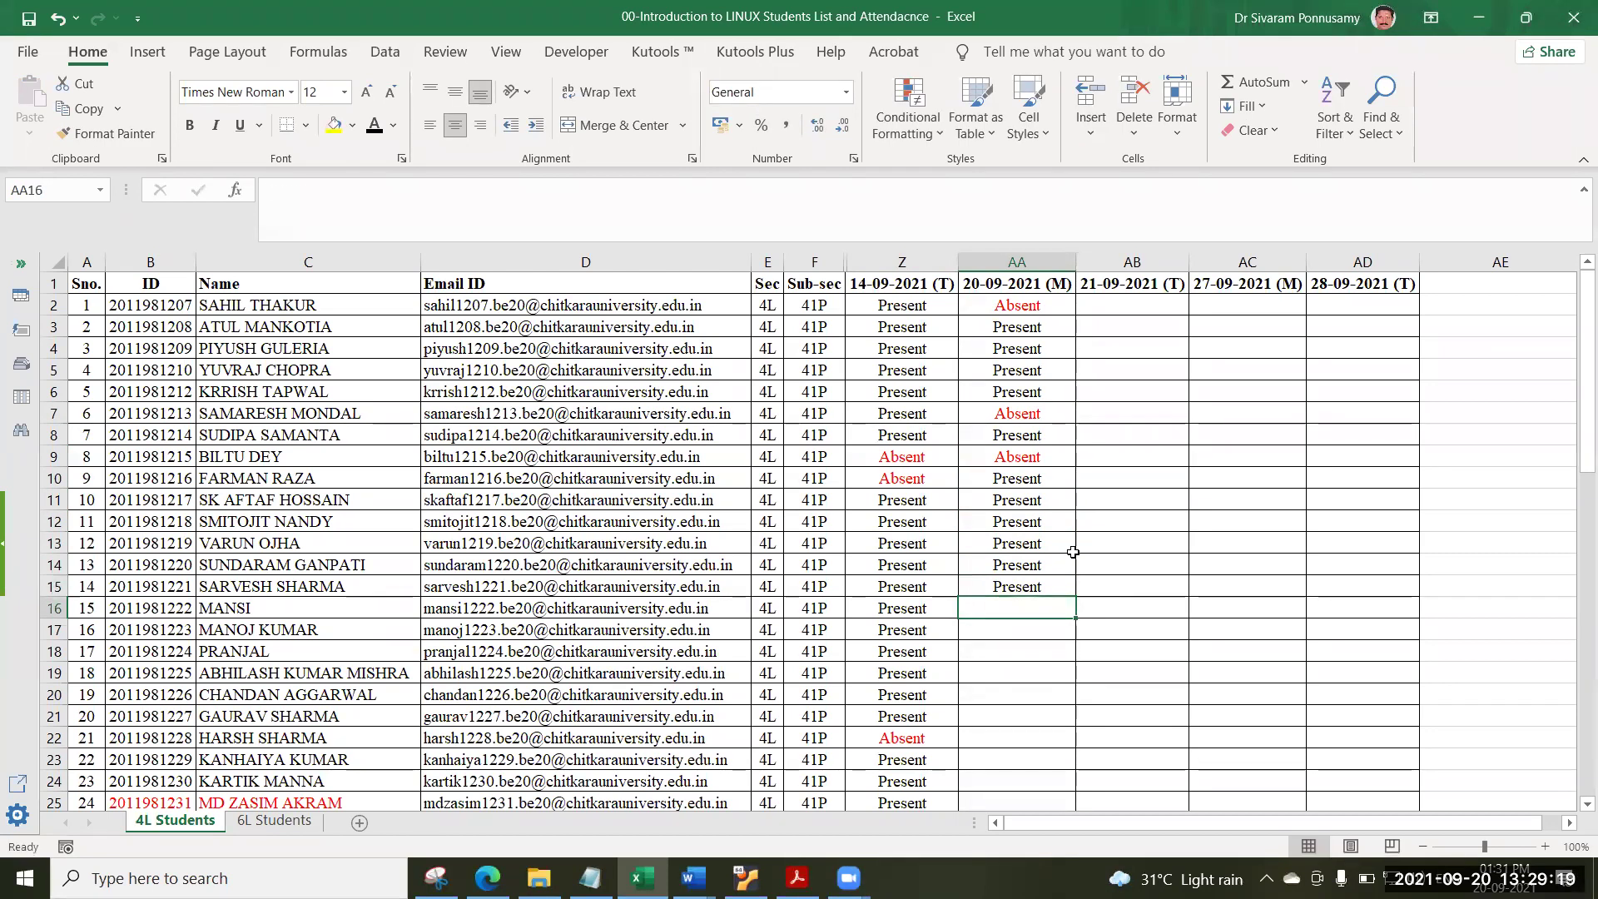
Mark the students in rows 16 through 20 as Present in the 20-09-2021 (M) column.
type("Present")
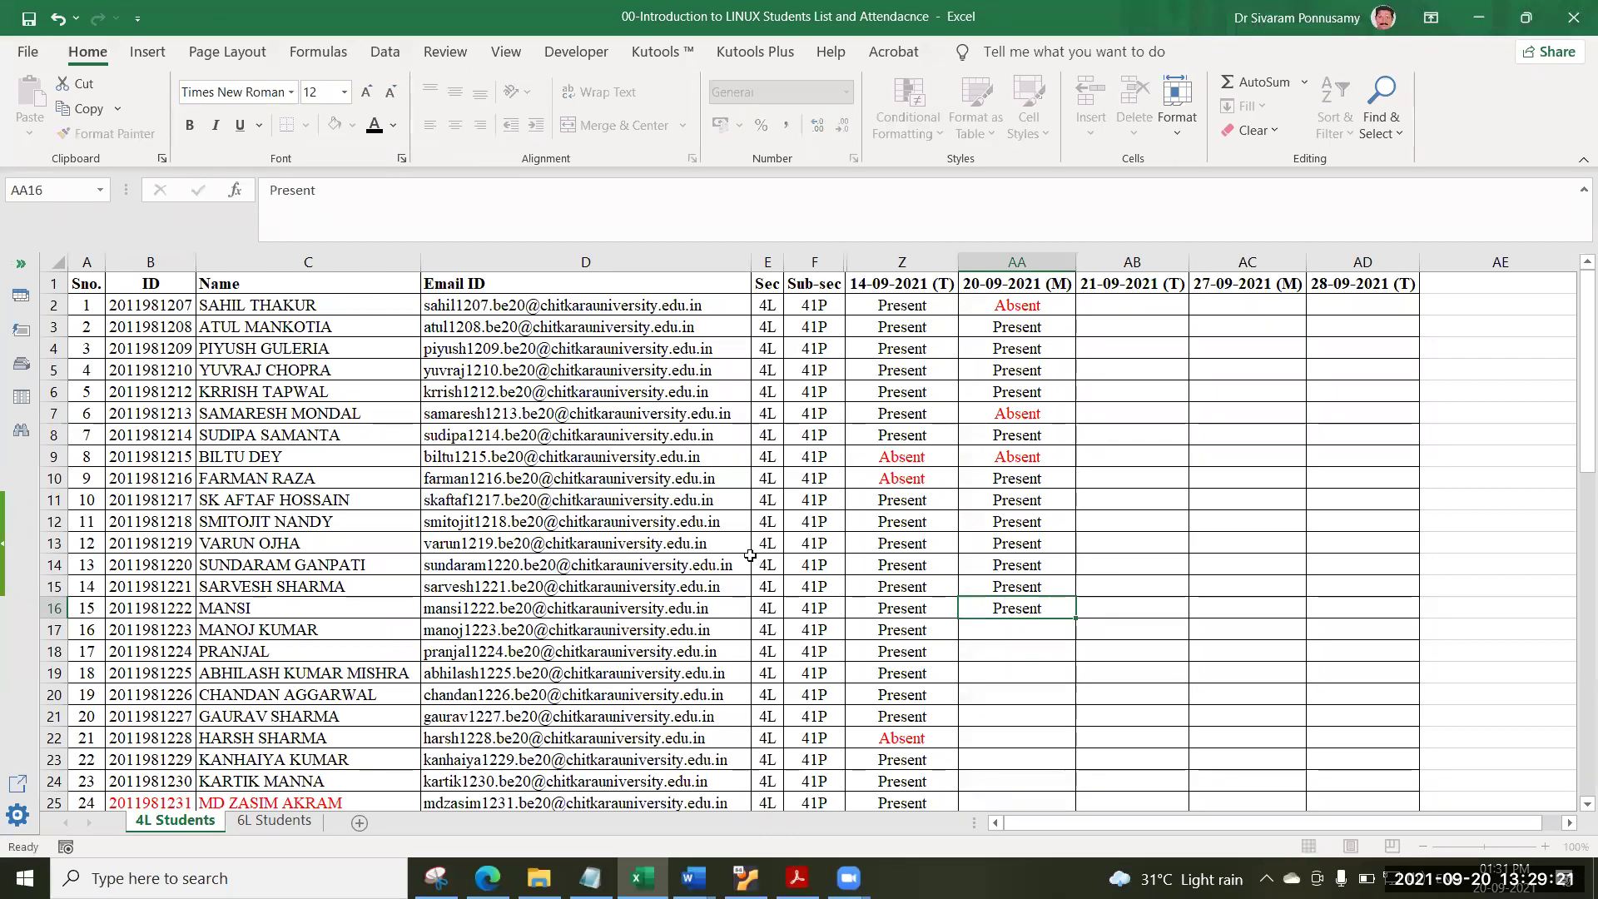
key("Return")
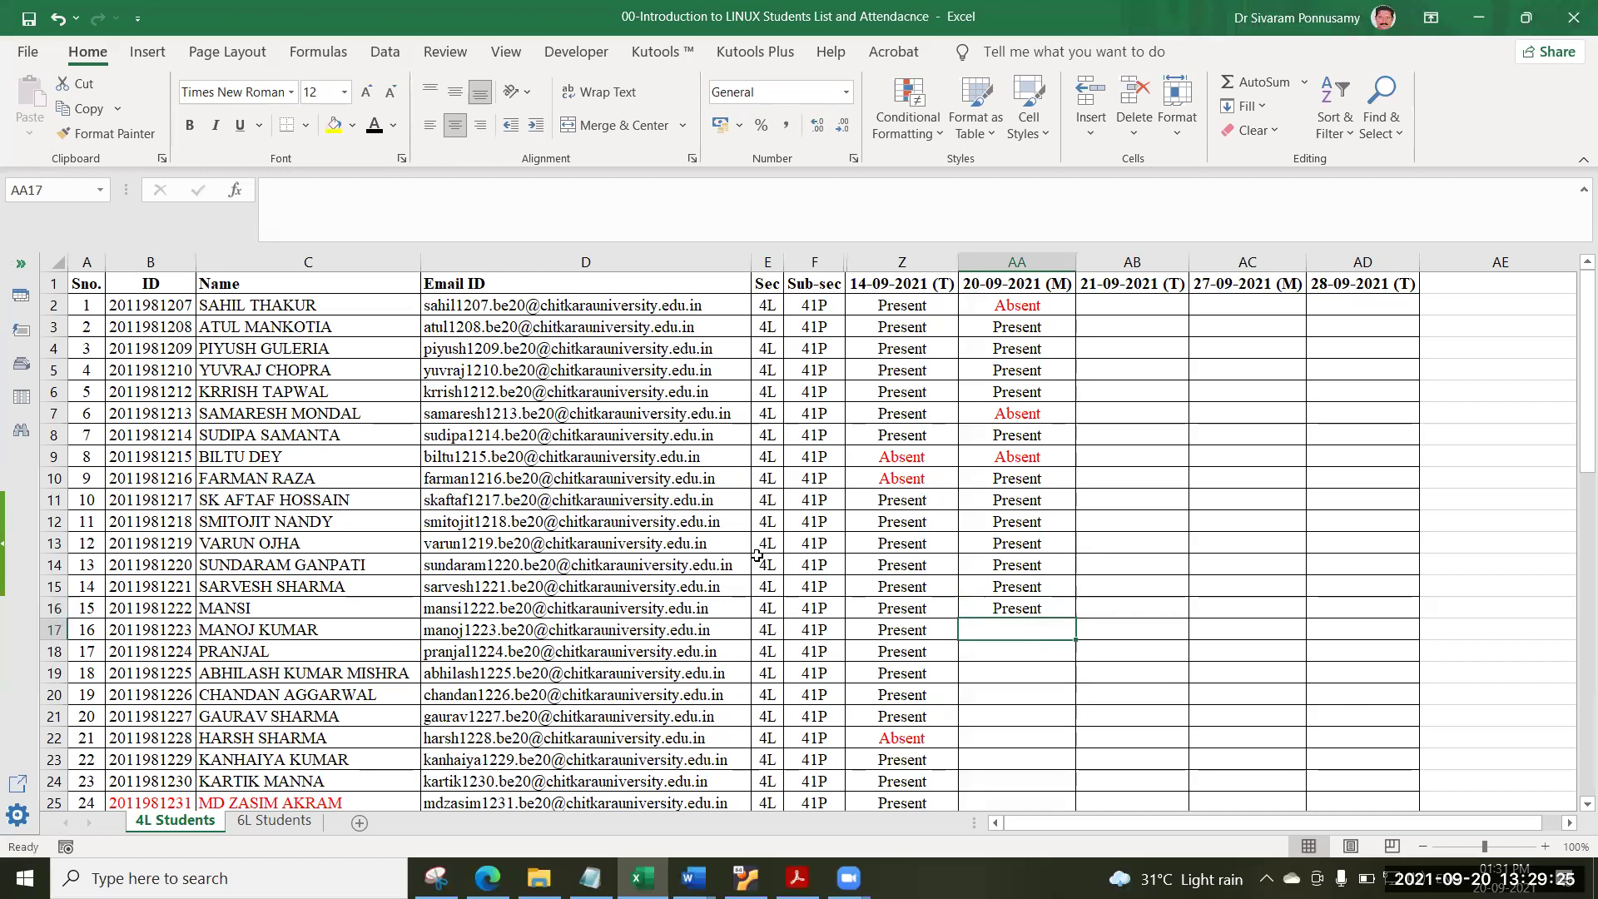
type("P")
key("Return")
type("P")
key("Return")
scroll(758, 556, "down", 4)
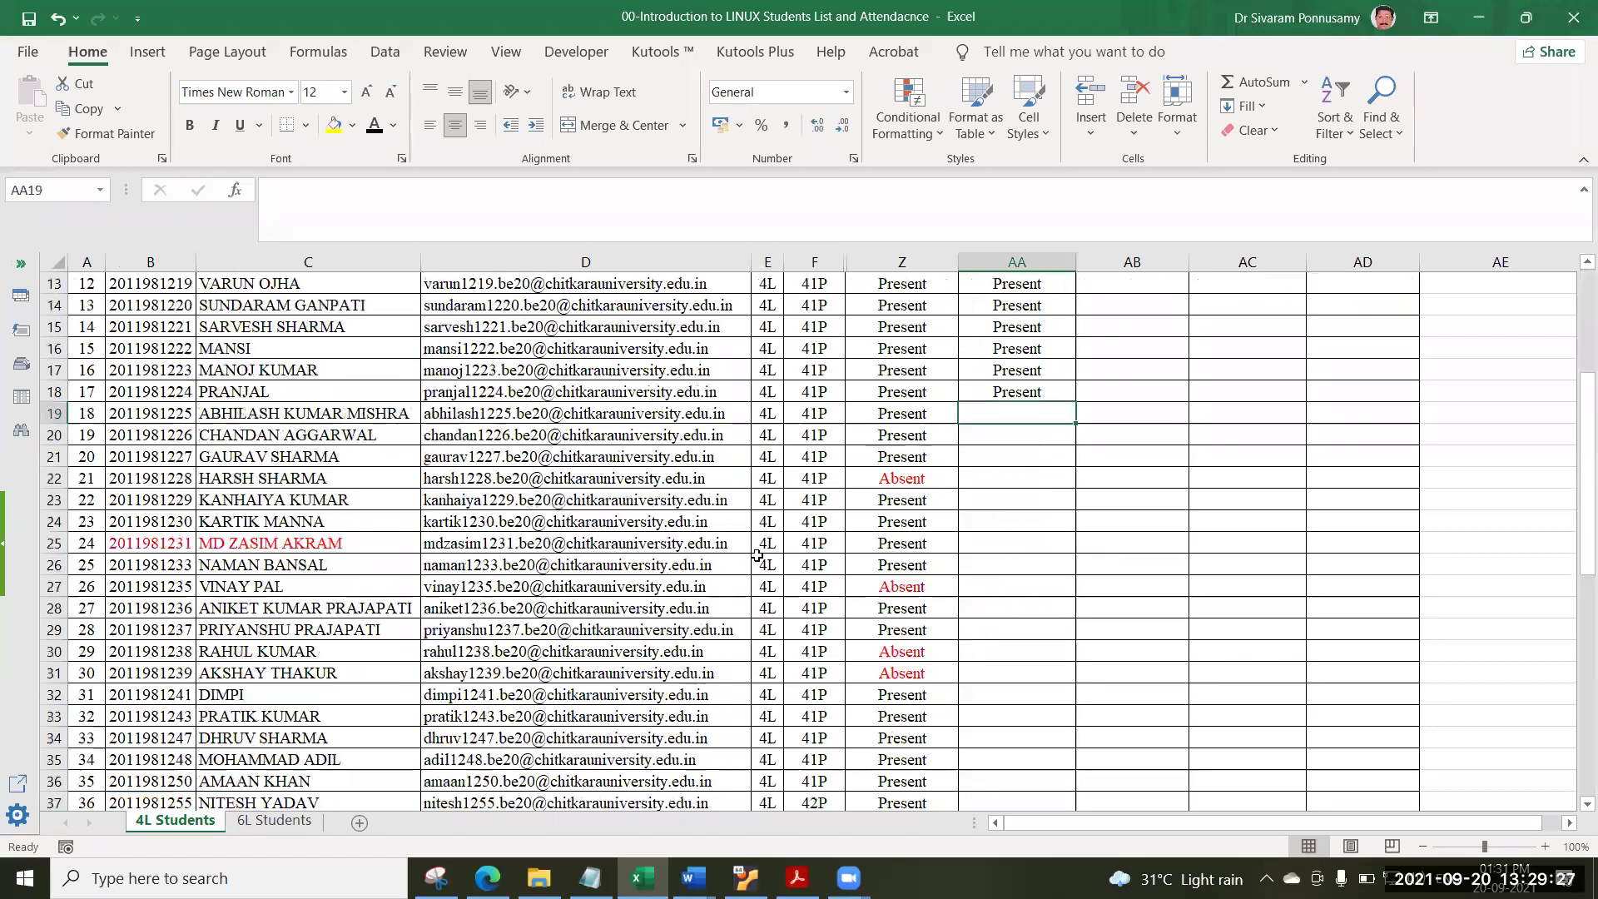
type("P")
key("Return")
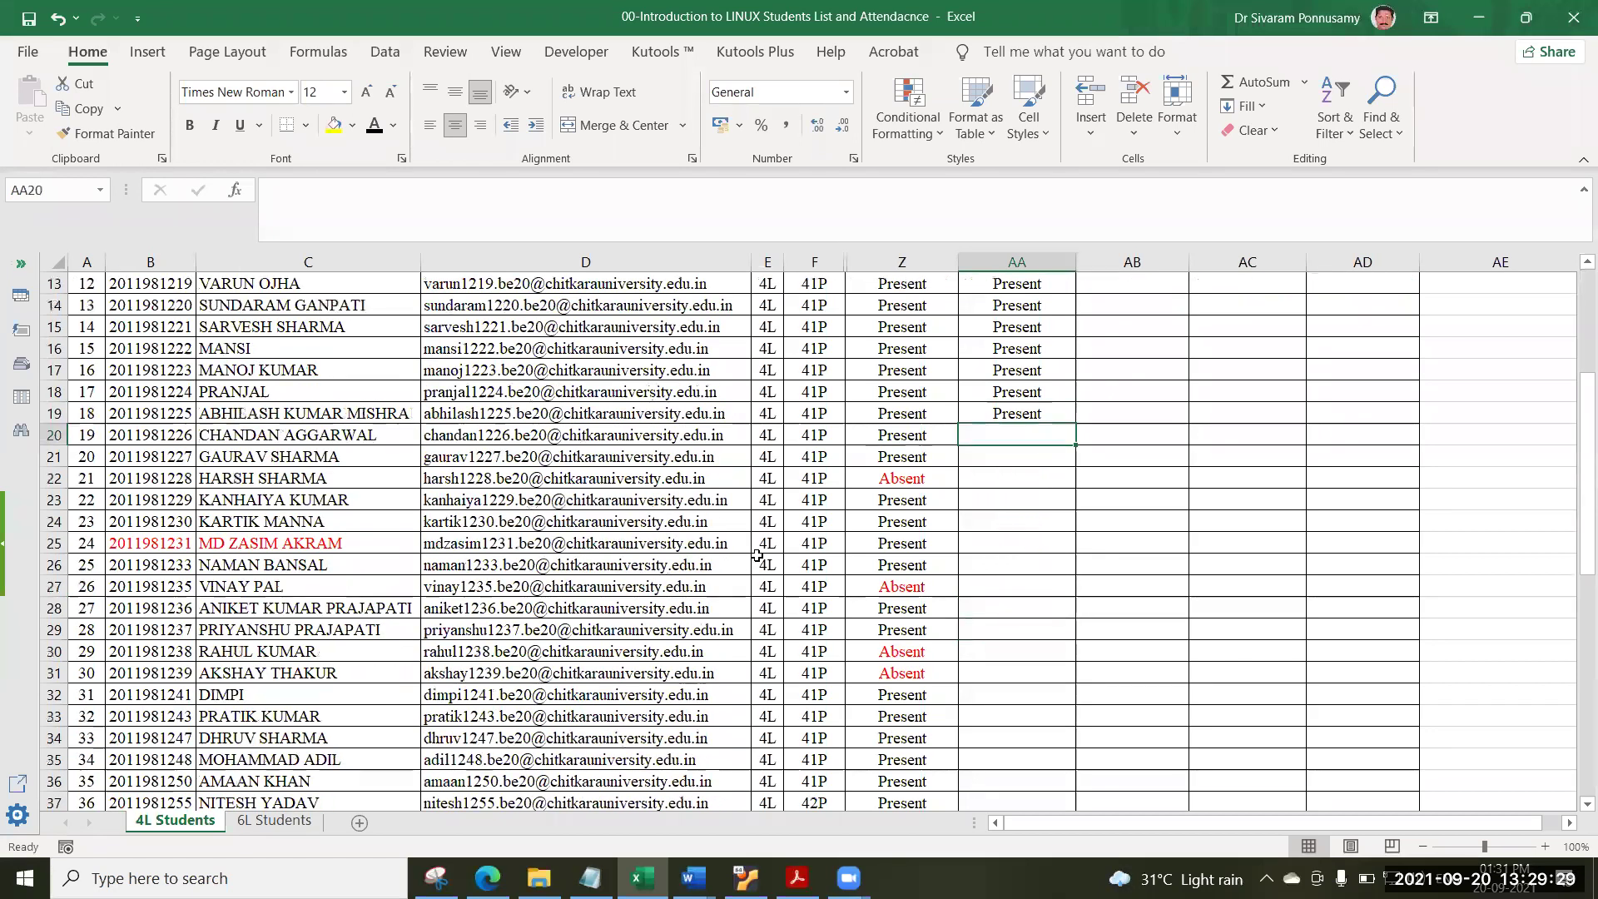
type("P")
key("Return")
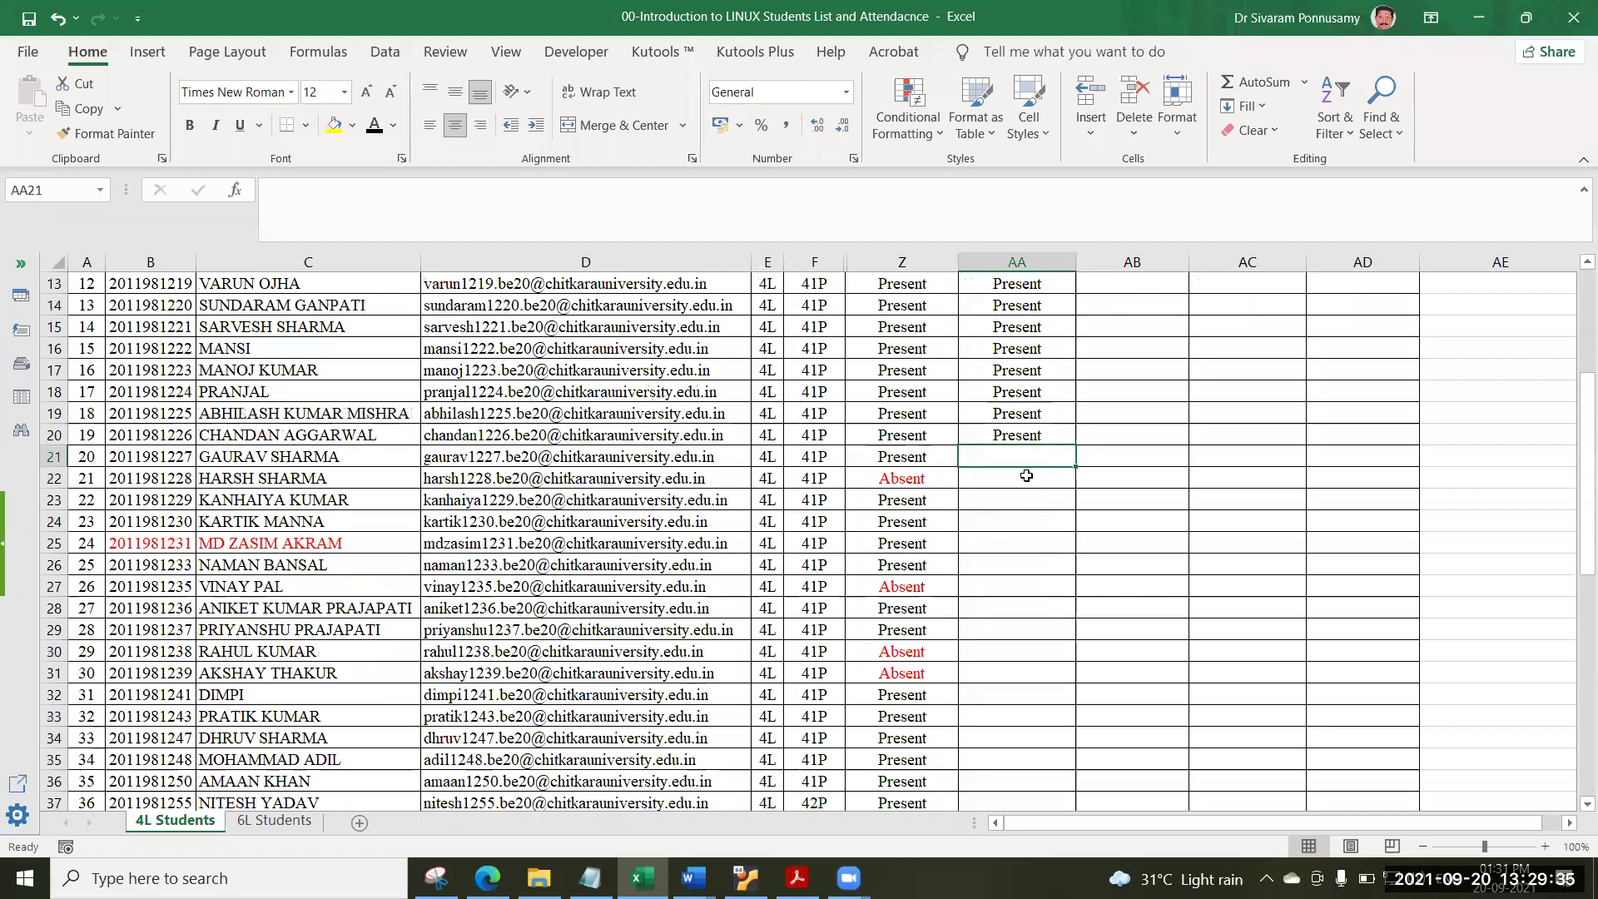
Copy the red Absent entry from Z22 into cells AA21 and AA22.
key("Down")
key("Left")
key("ctrl+c")
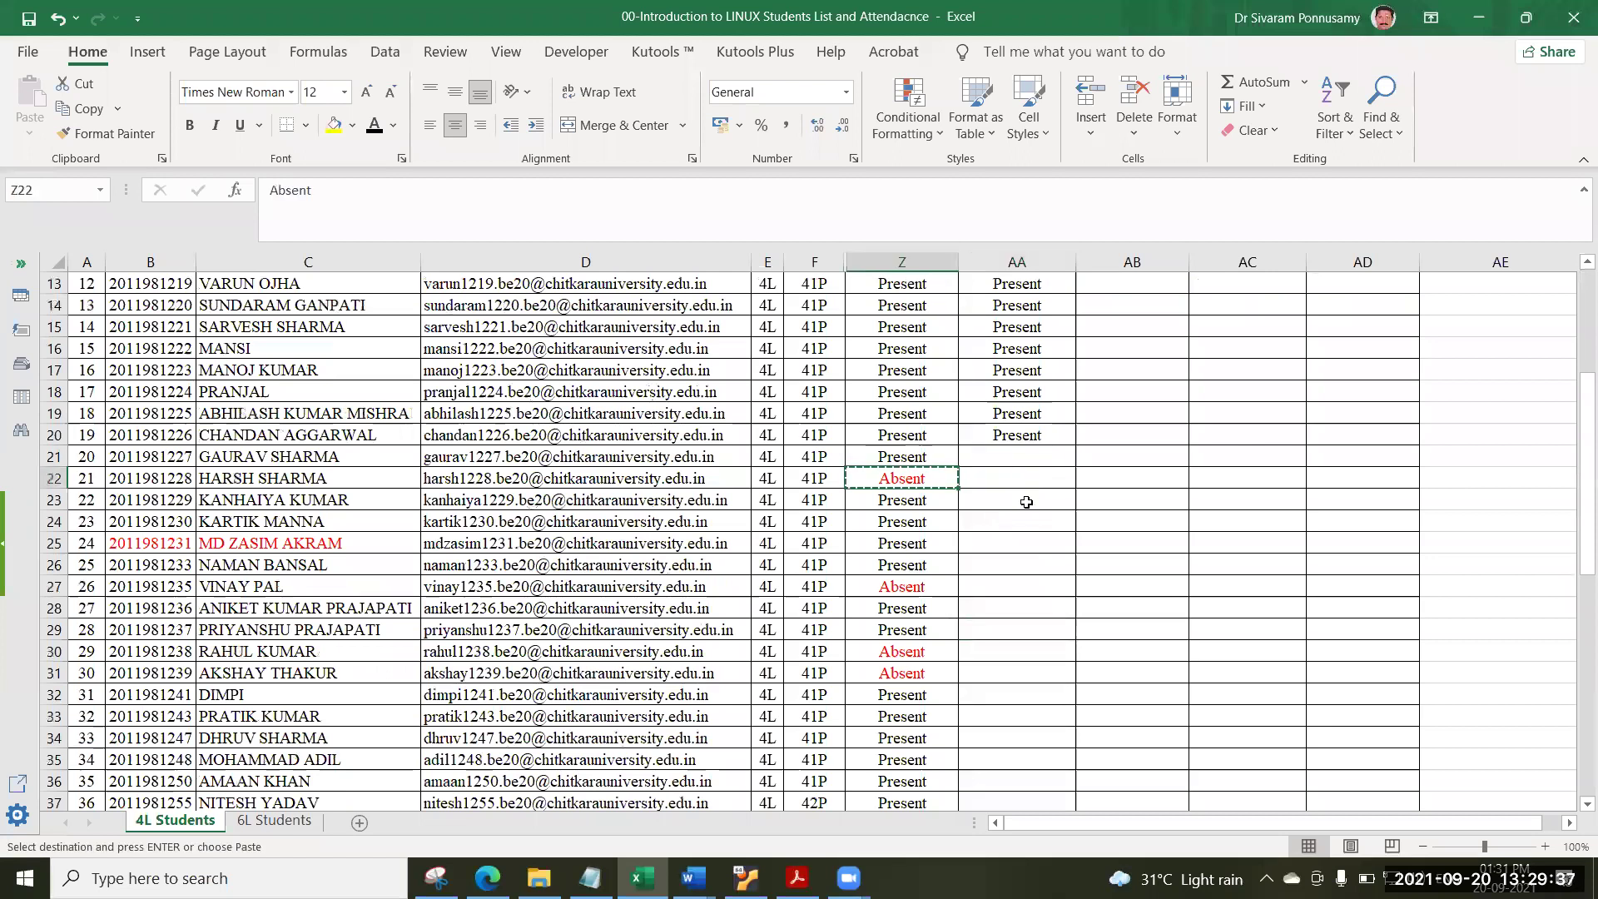
key("Up")
key("Right")
key("ctrl+v")
key("Down")
key("ctrl+v")
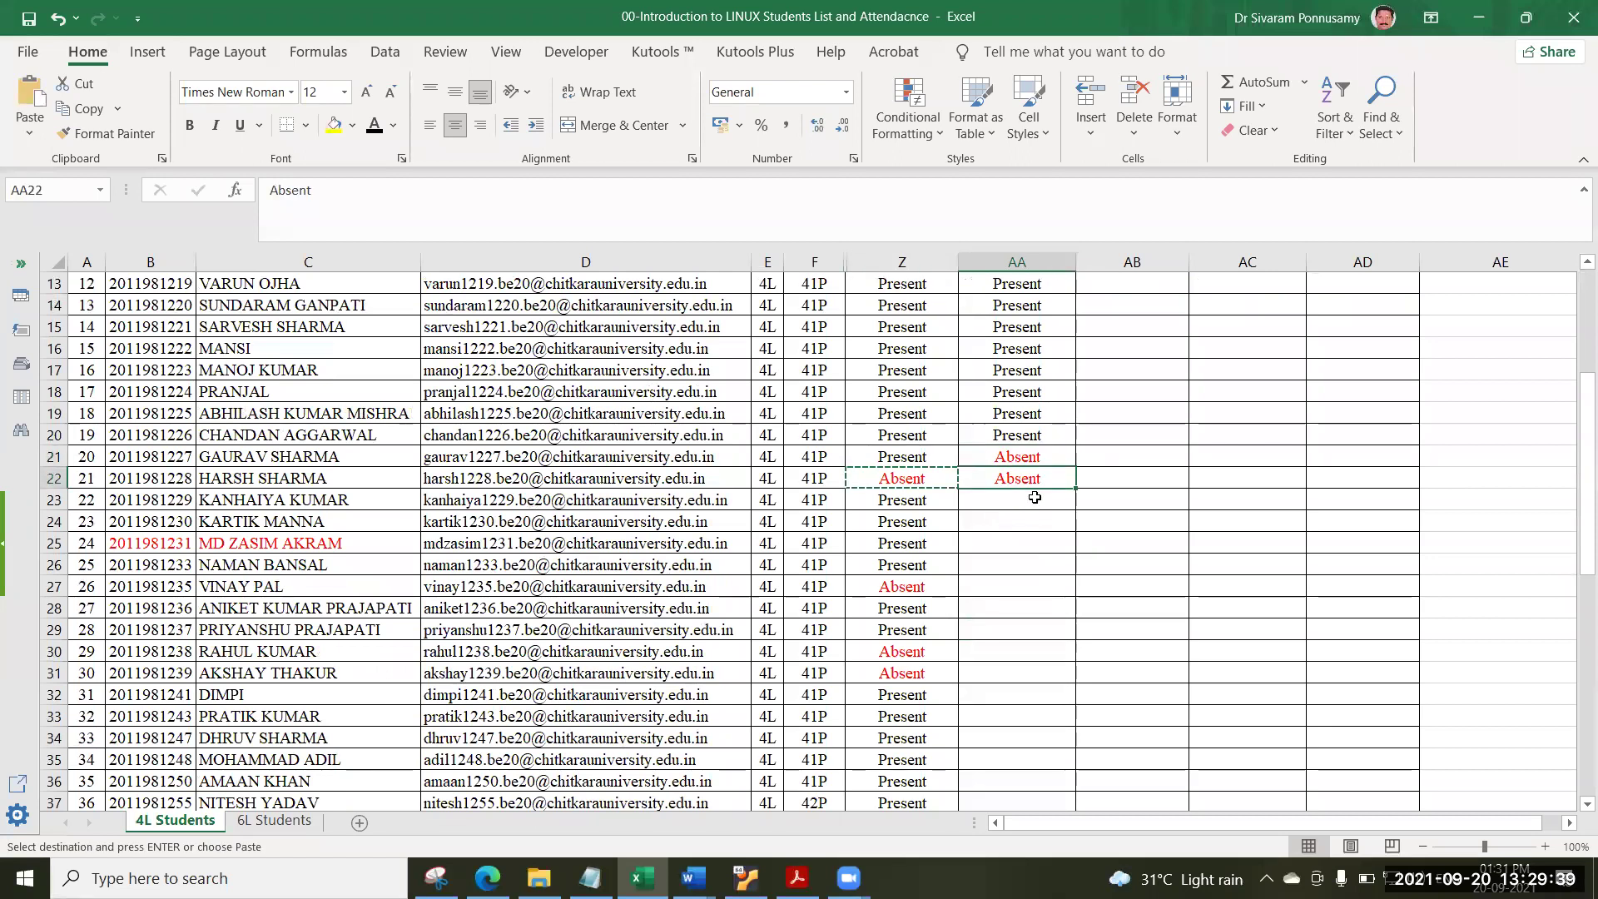
Enter Present in cells AA23 and AA24 of the 20-09-2021 (M) column.
key("Down")
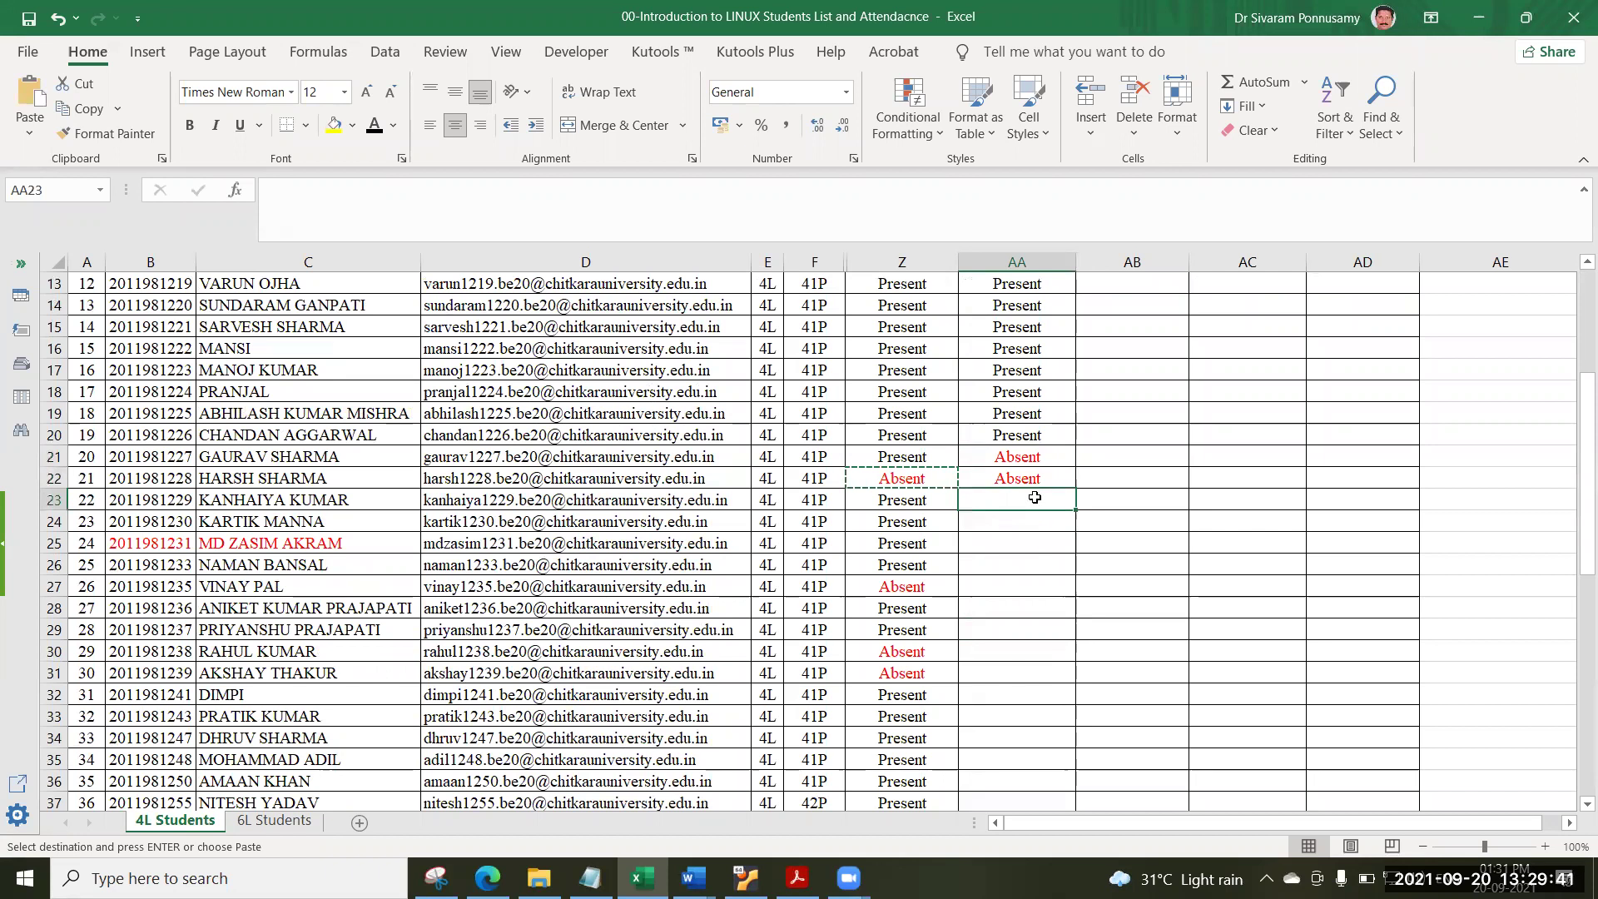
type("P")
key("Return")
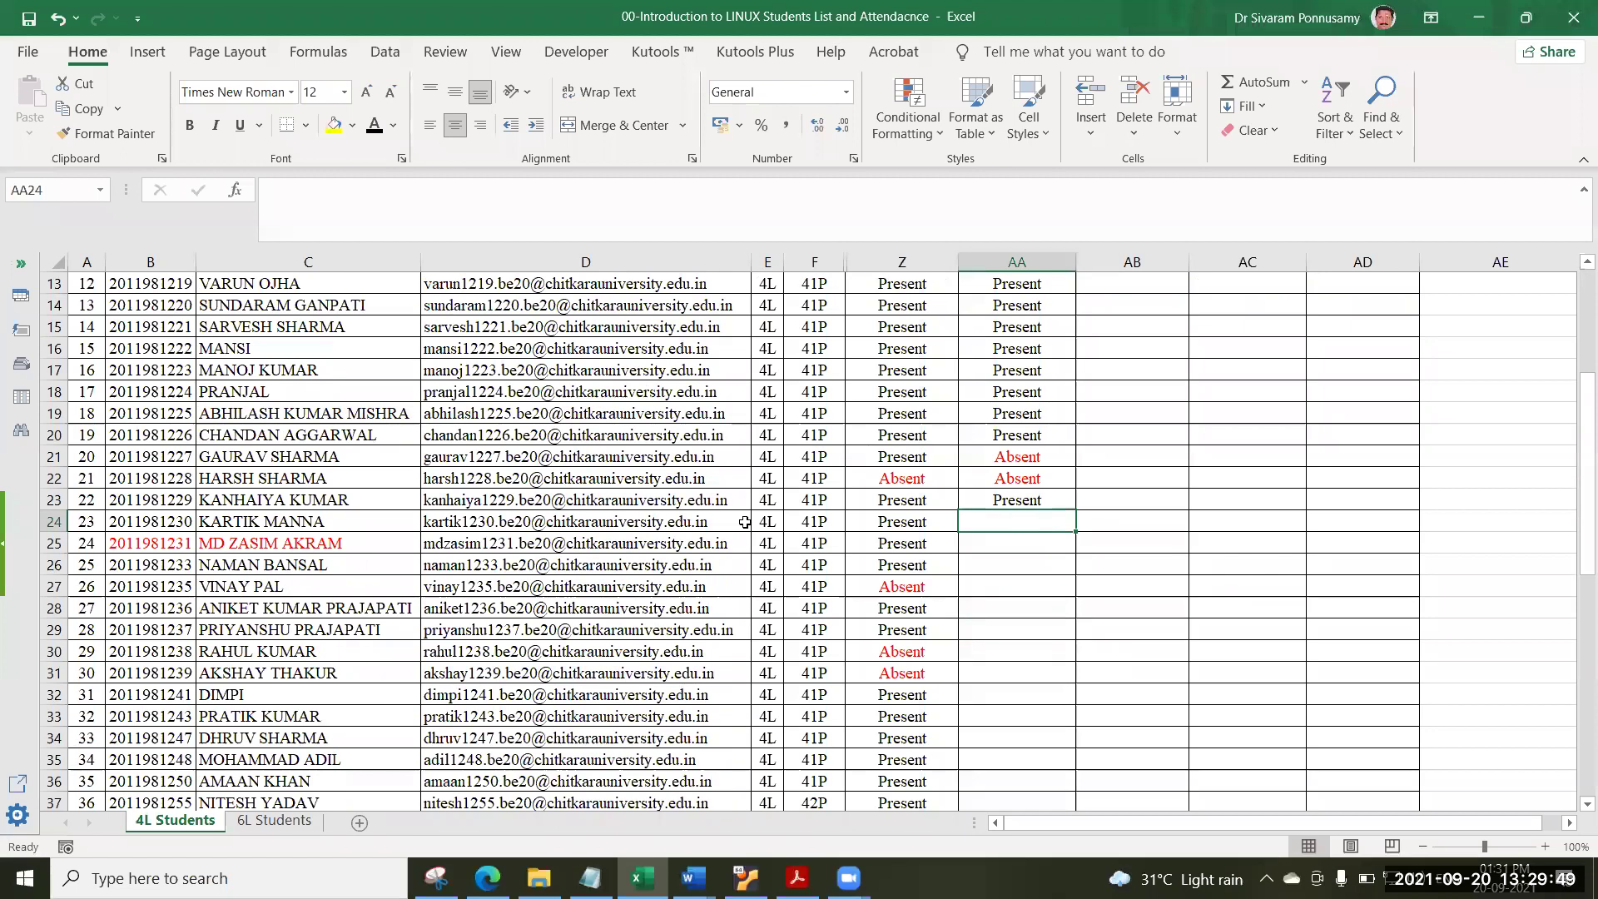
type("Present")
key("Return")
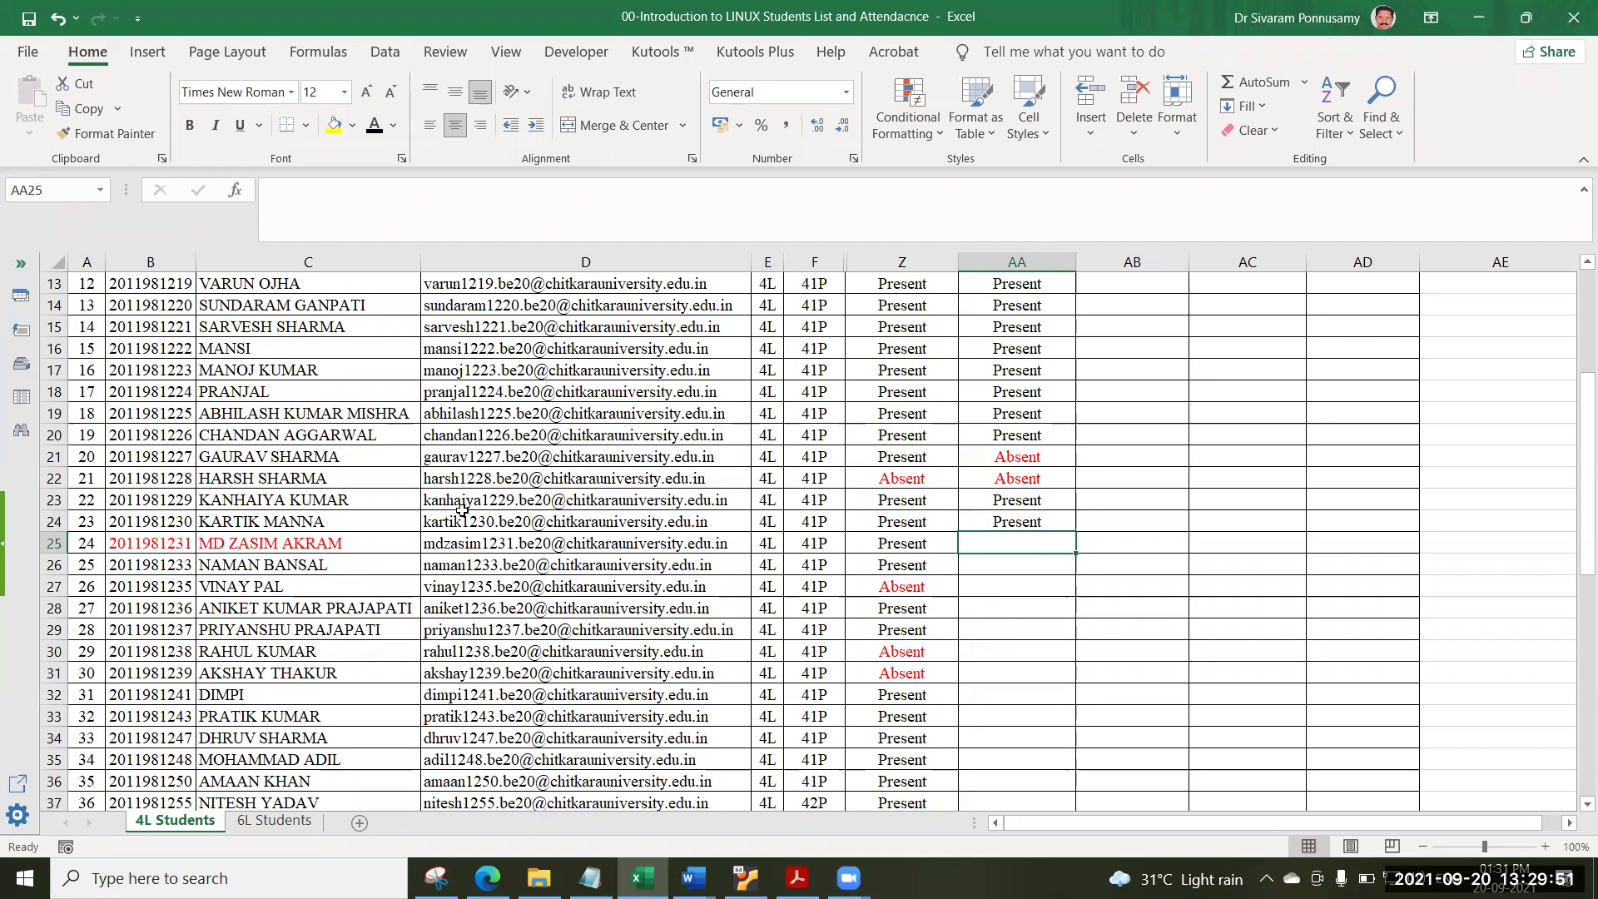
scroll(463, 509, "up", 3)
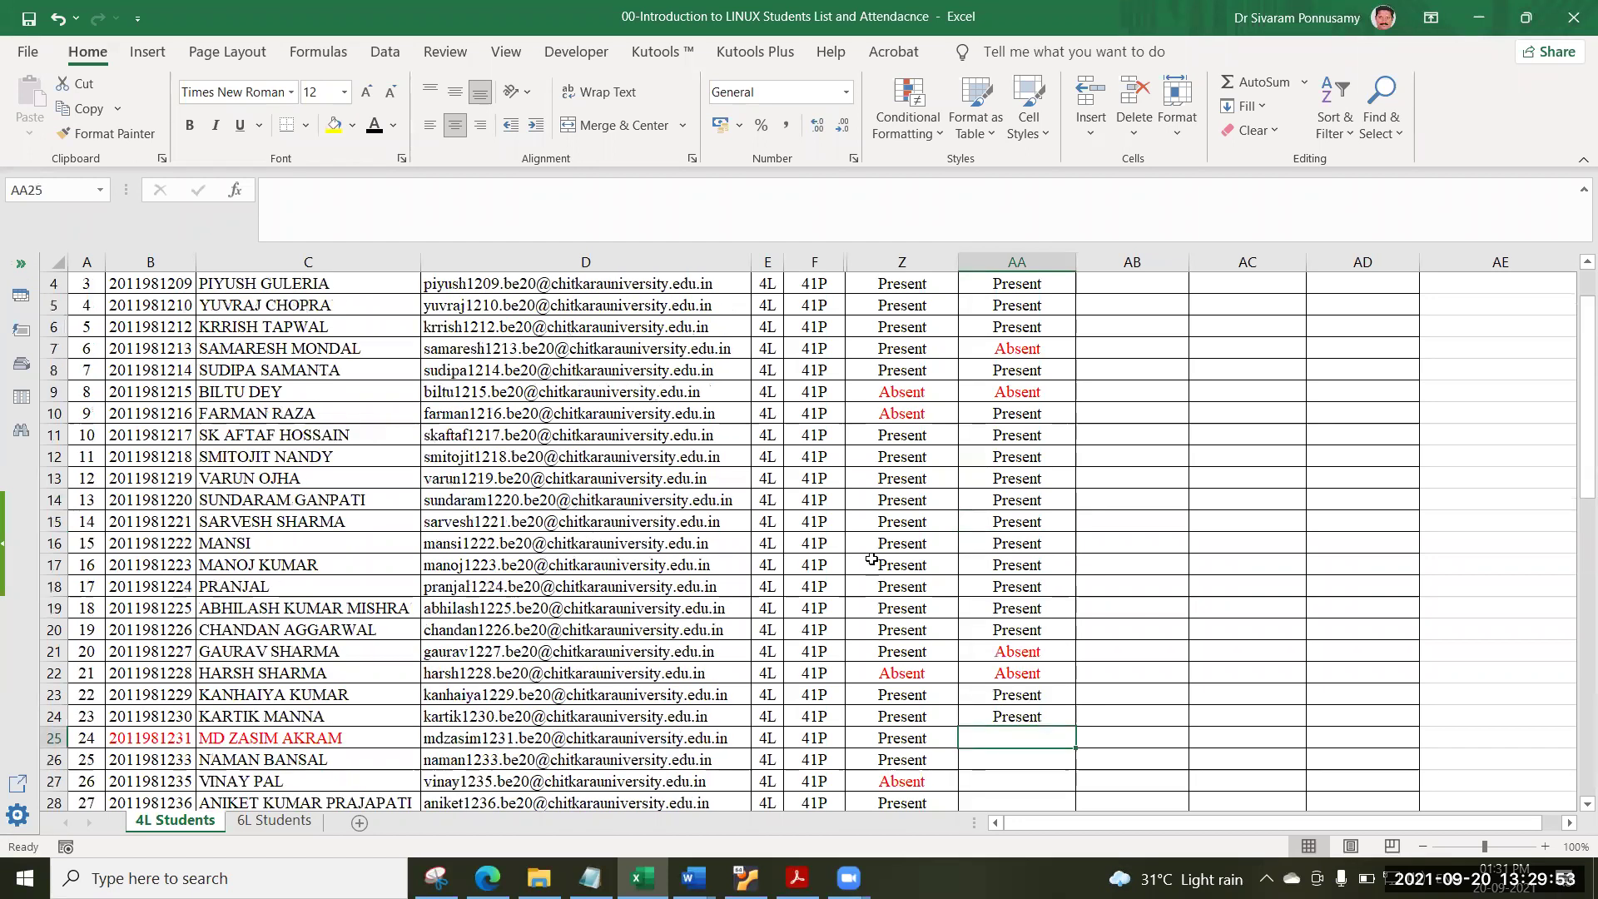
Enter Present in cells AA25 through AA27 of the 20-09-2021 (M) column.
scroll(872, 560, "down", 2)
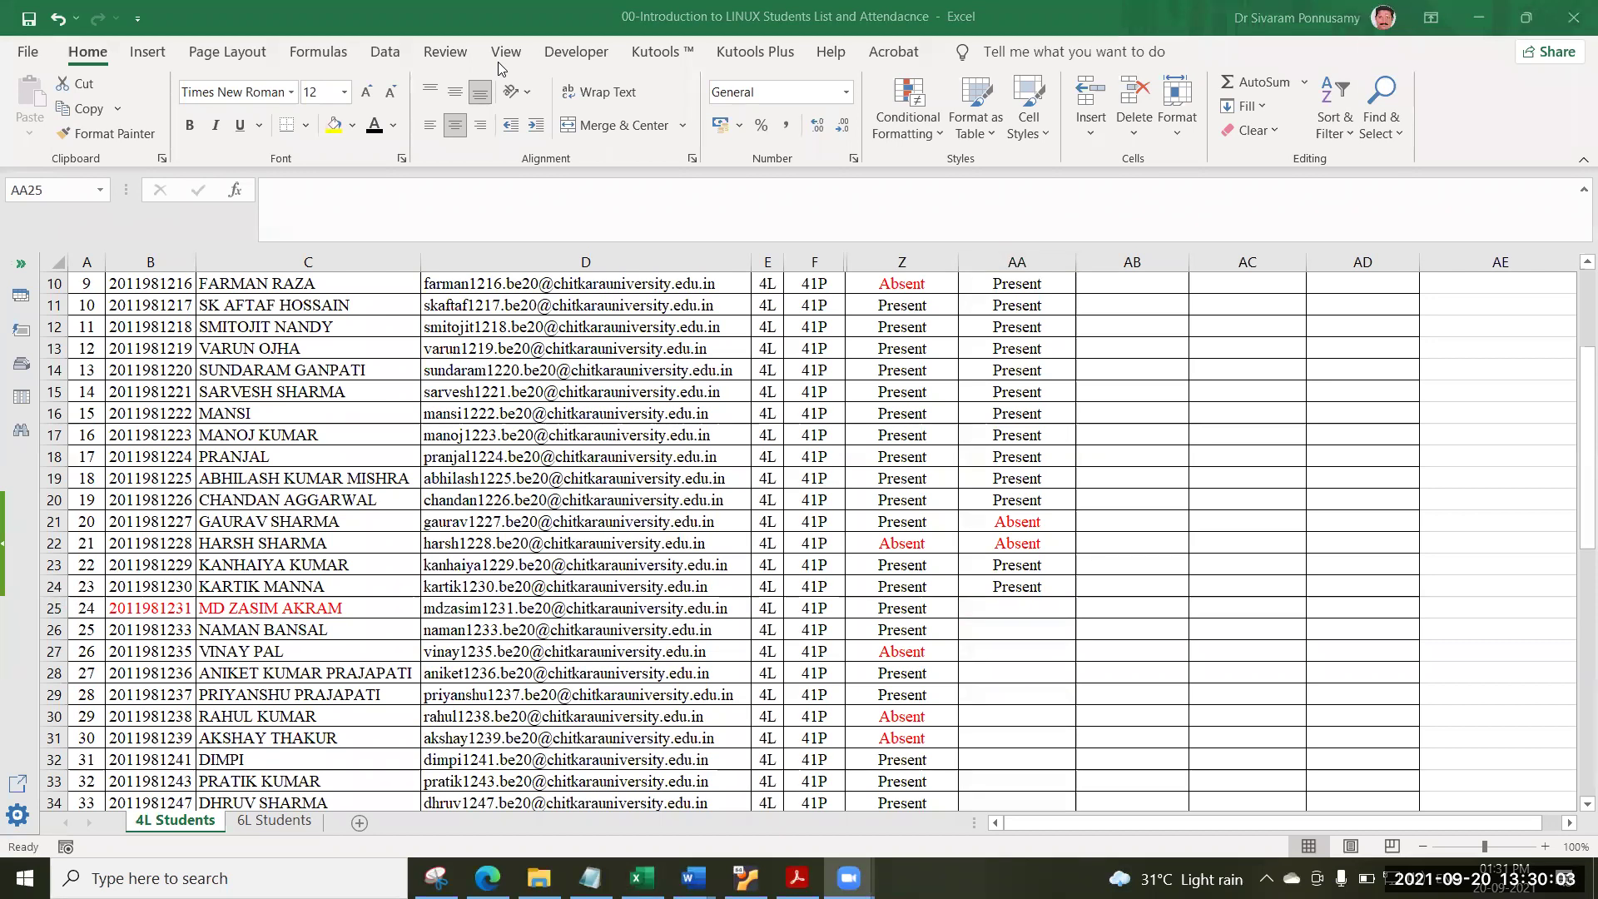
left_click(1045, 610)
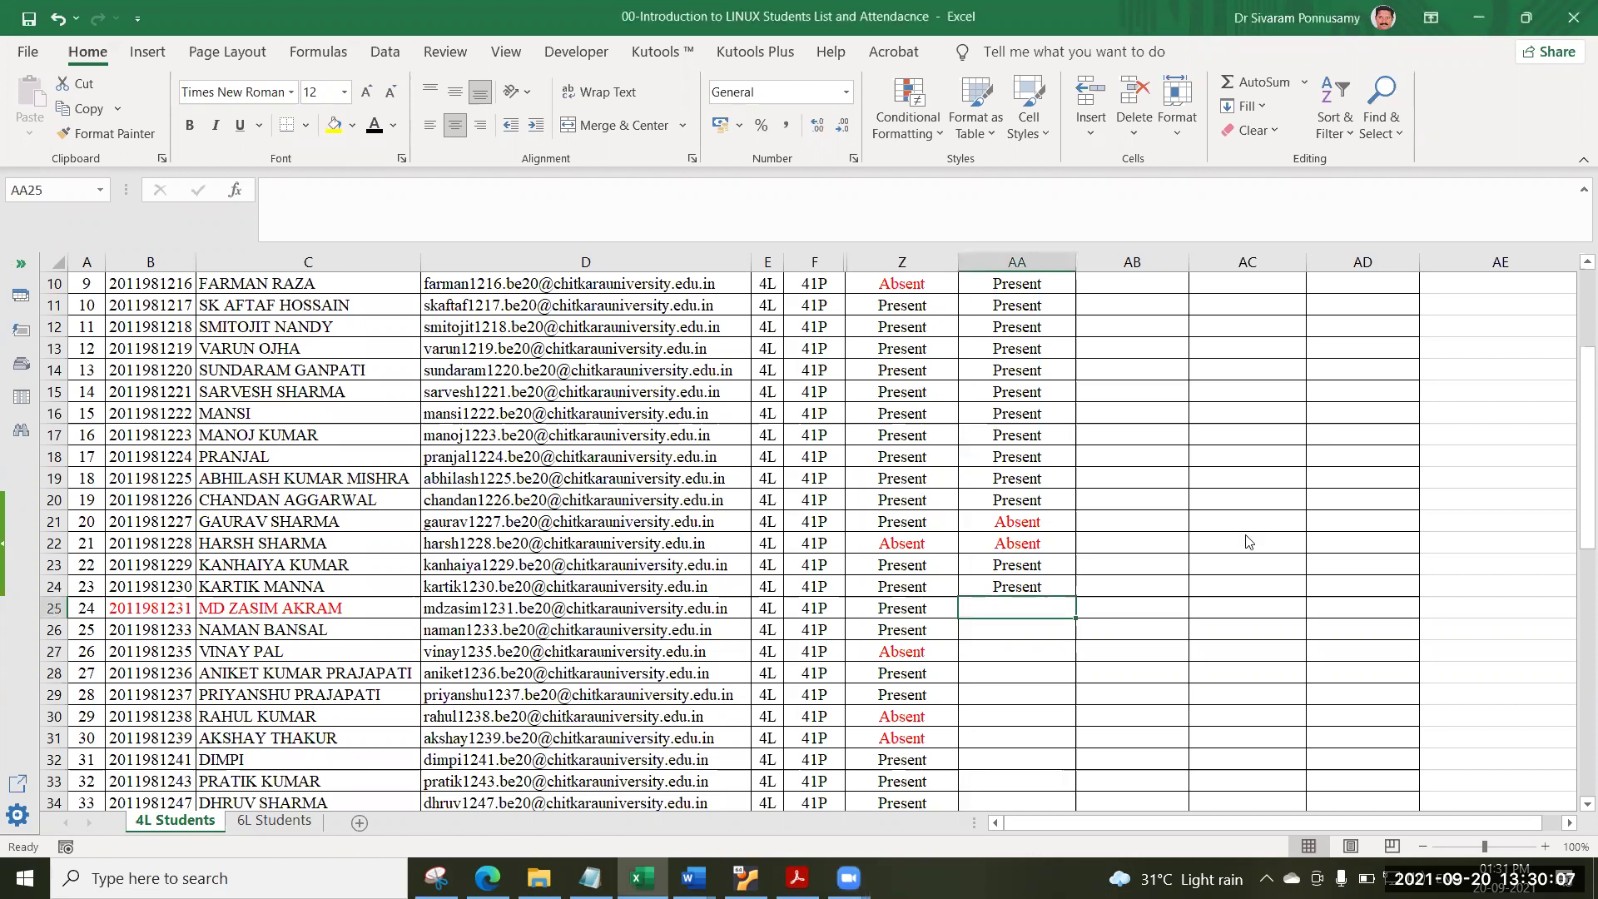
left_click(1016, 607)
type("Present")
key("Return")
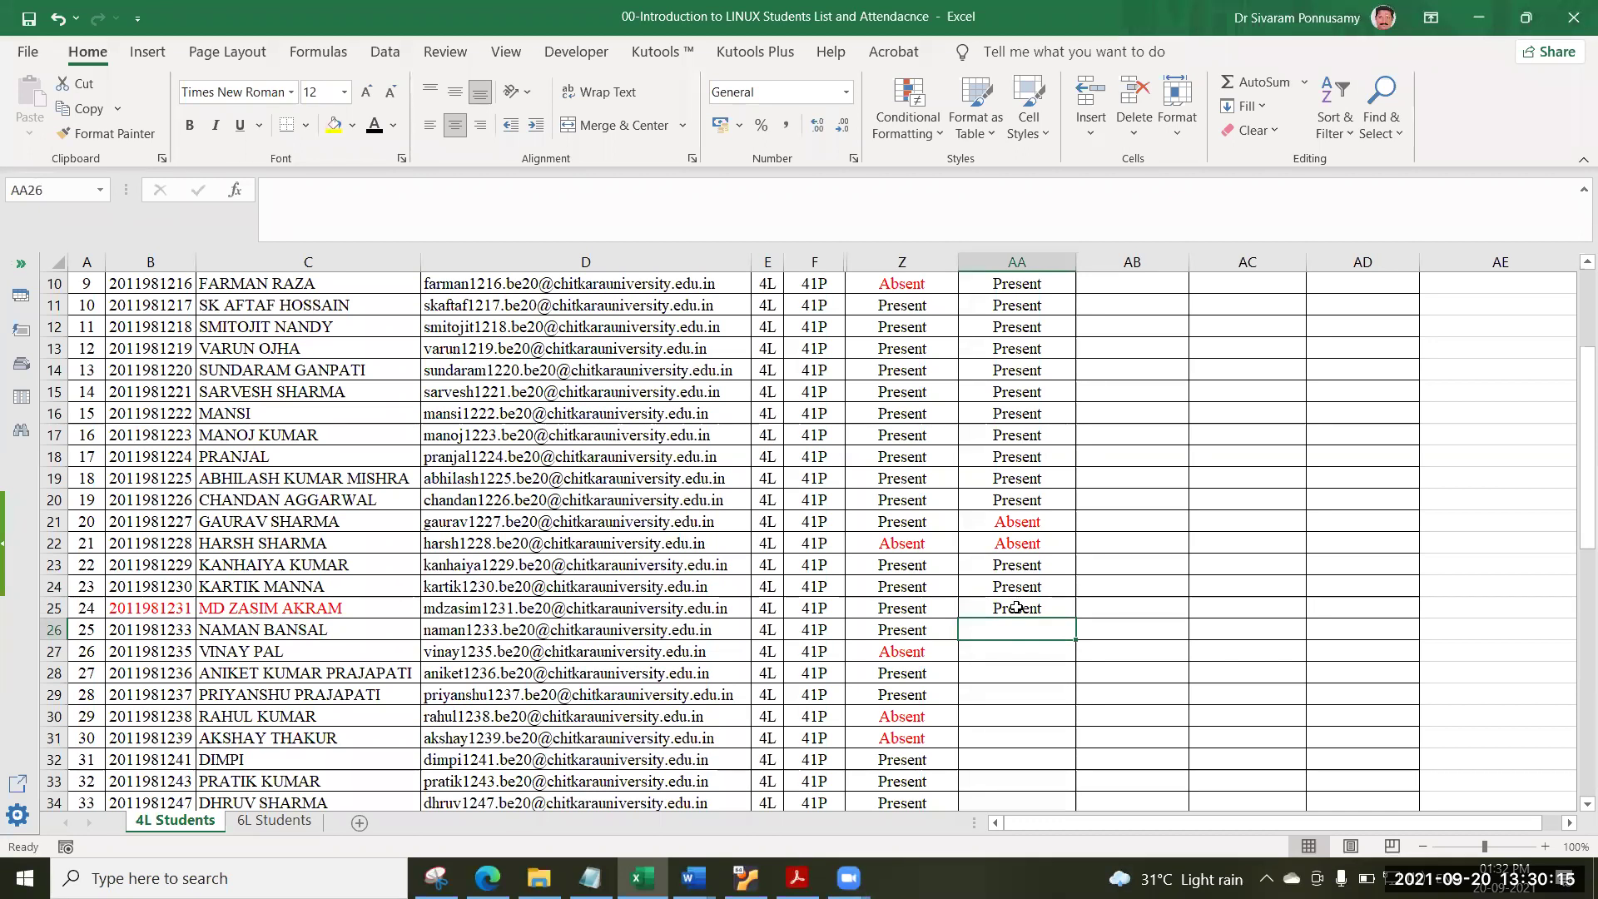
type("Present")
key("Return")
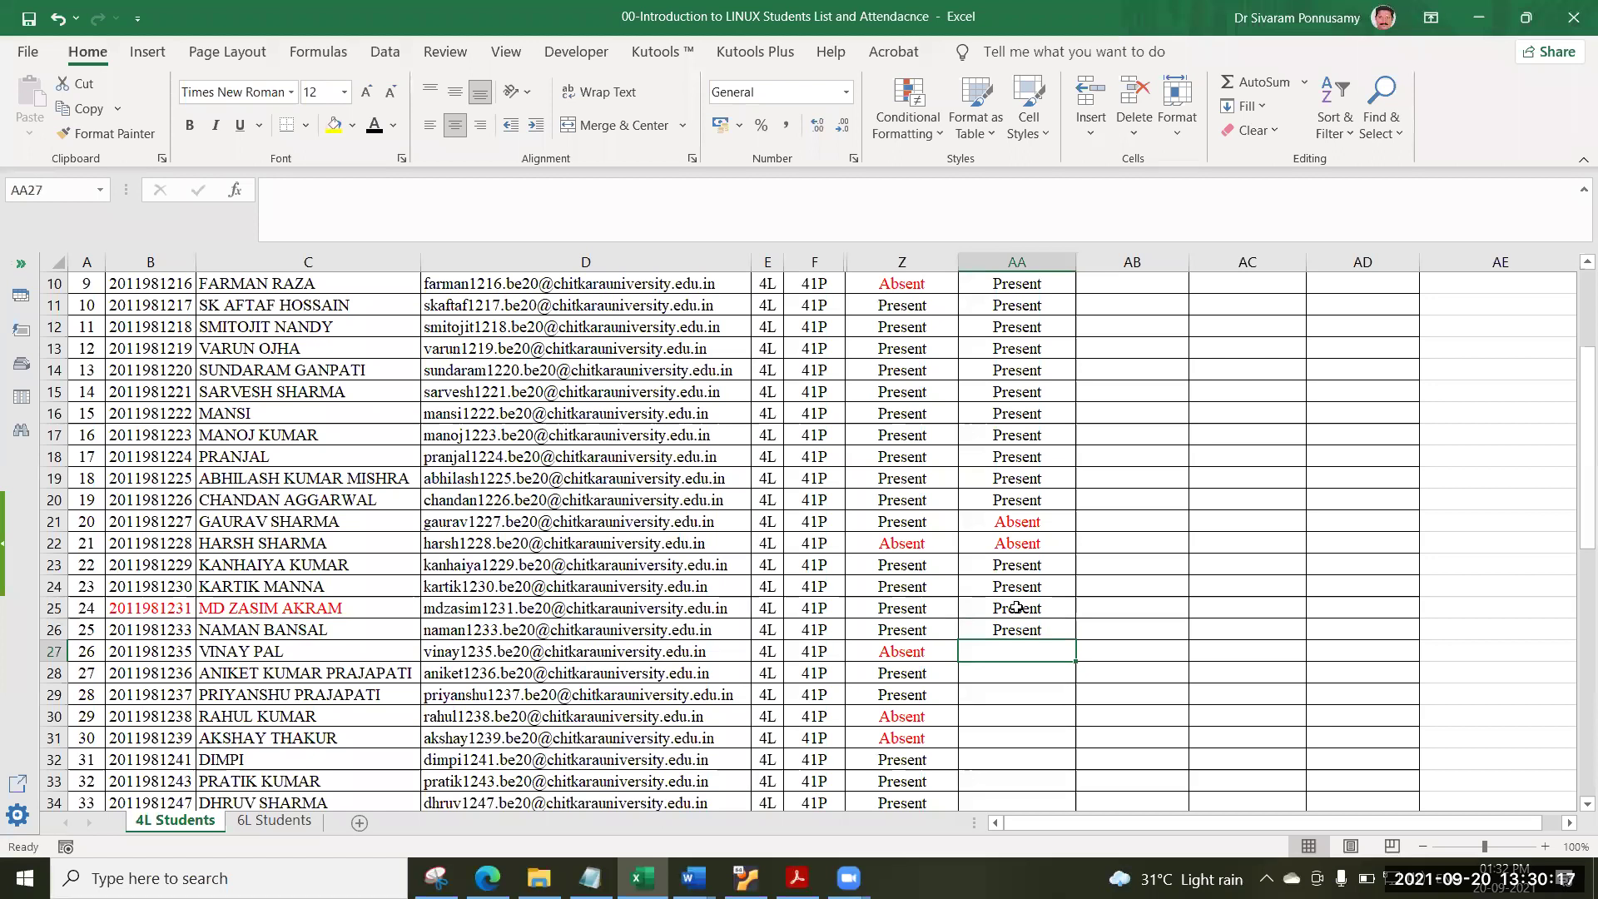
type("Present")
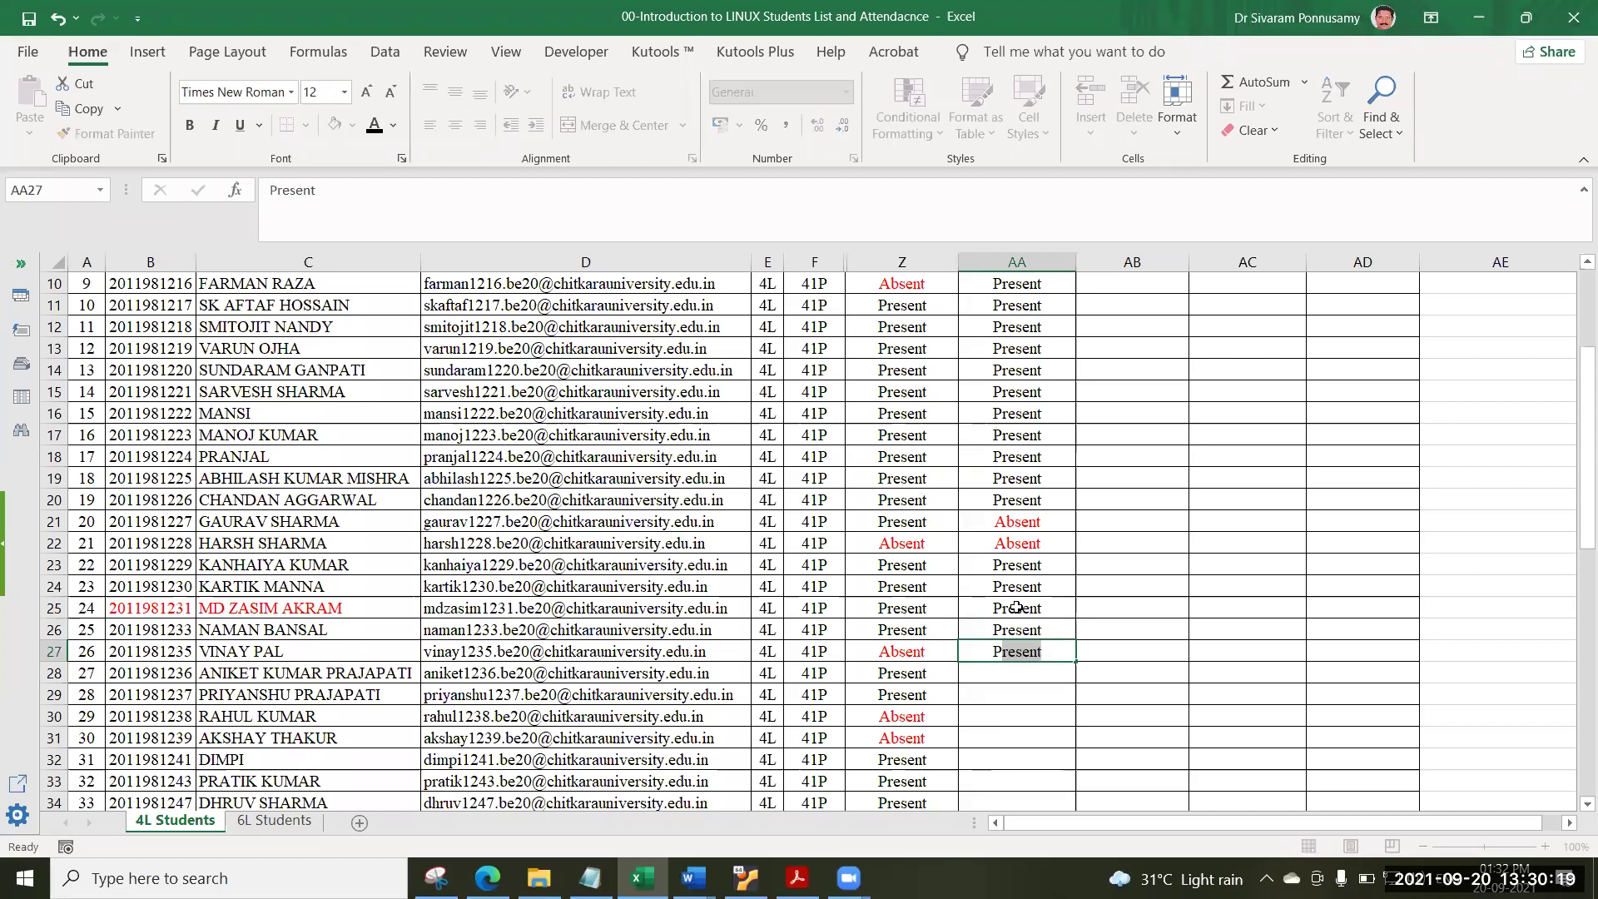
key("Return")
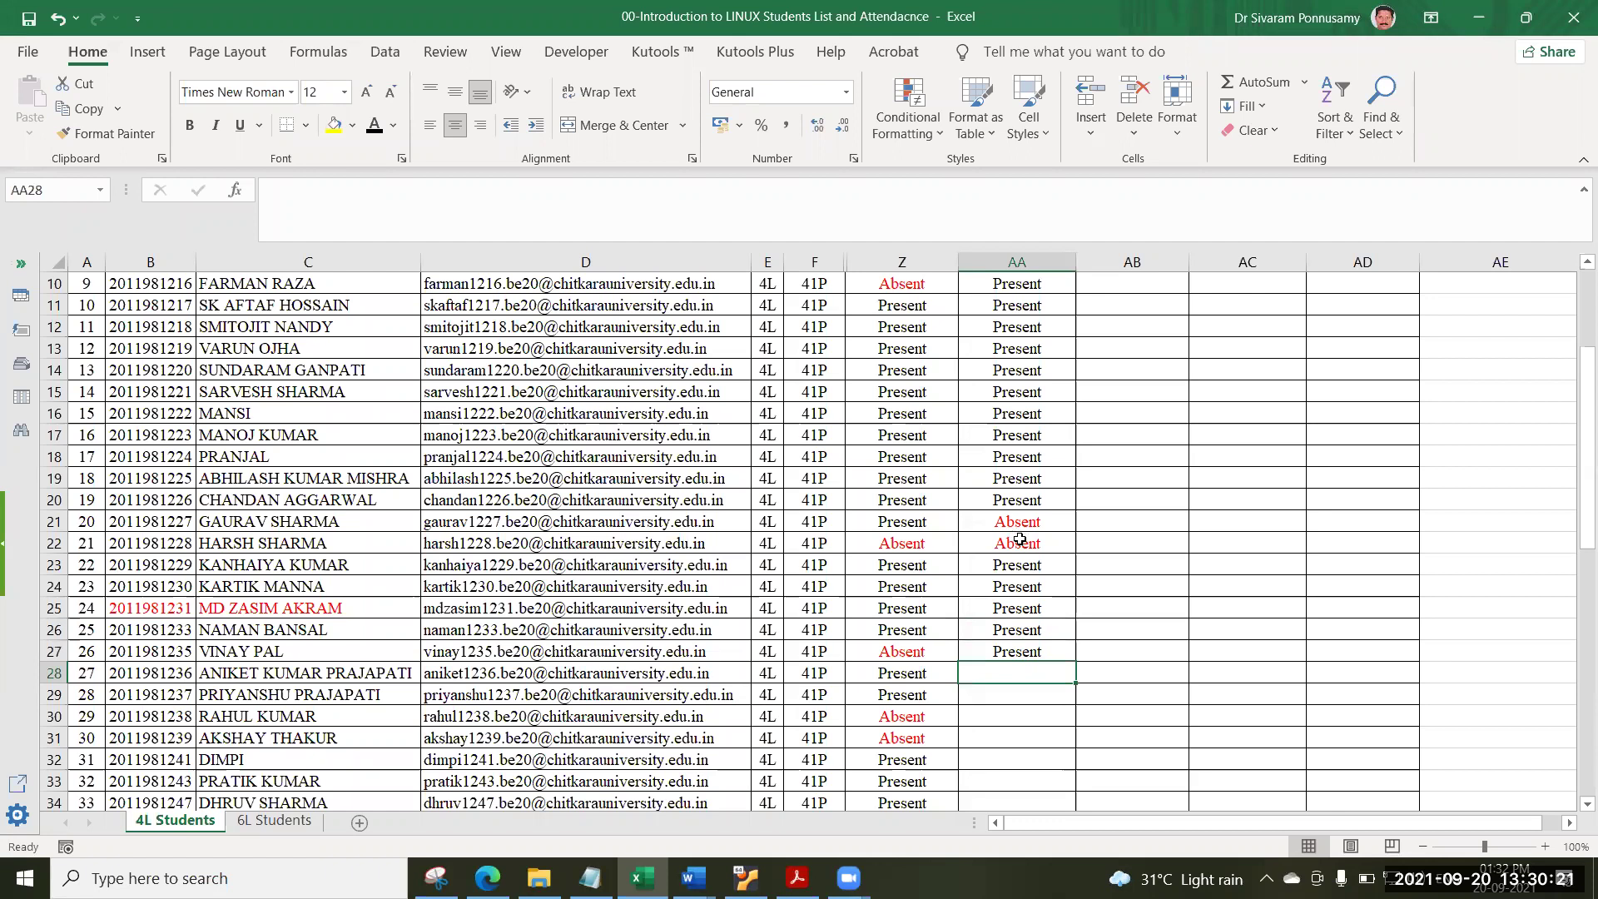
Copy the red Absent entry from Z27 into cells AA28, AA29 and AA30.
scroll(1020, 538, "down", 3)
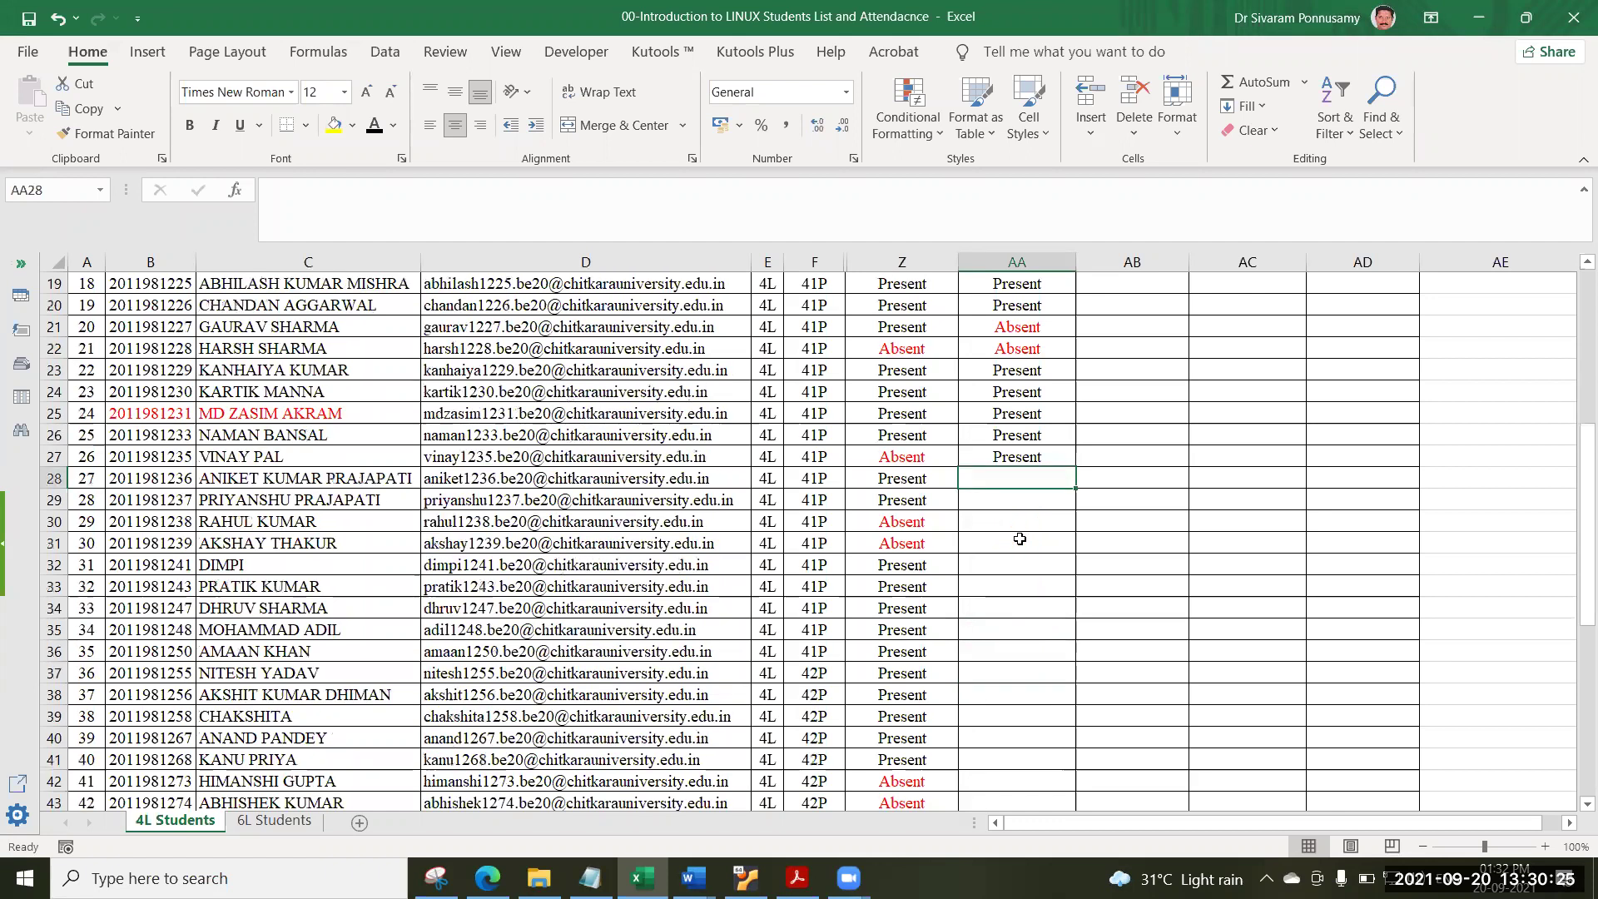
left_click(928, 451)
key("ctrl+c")
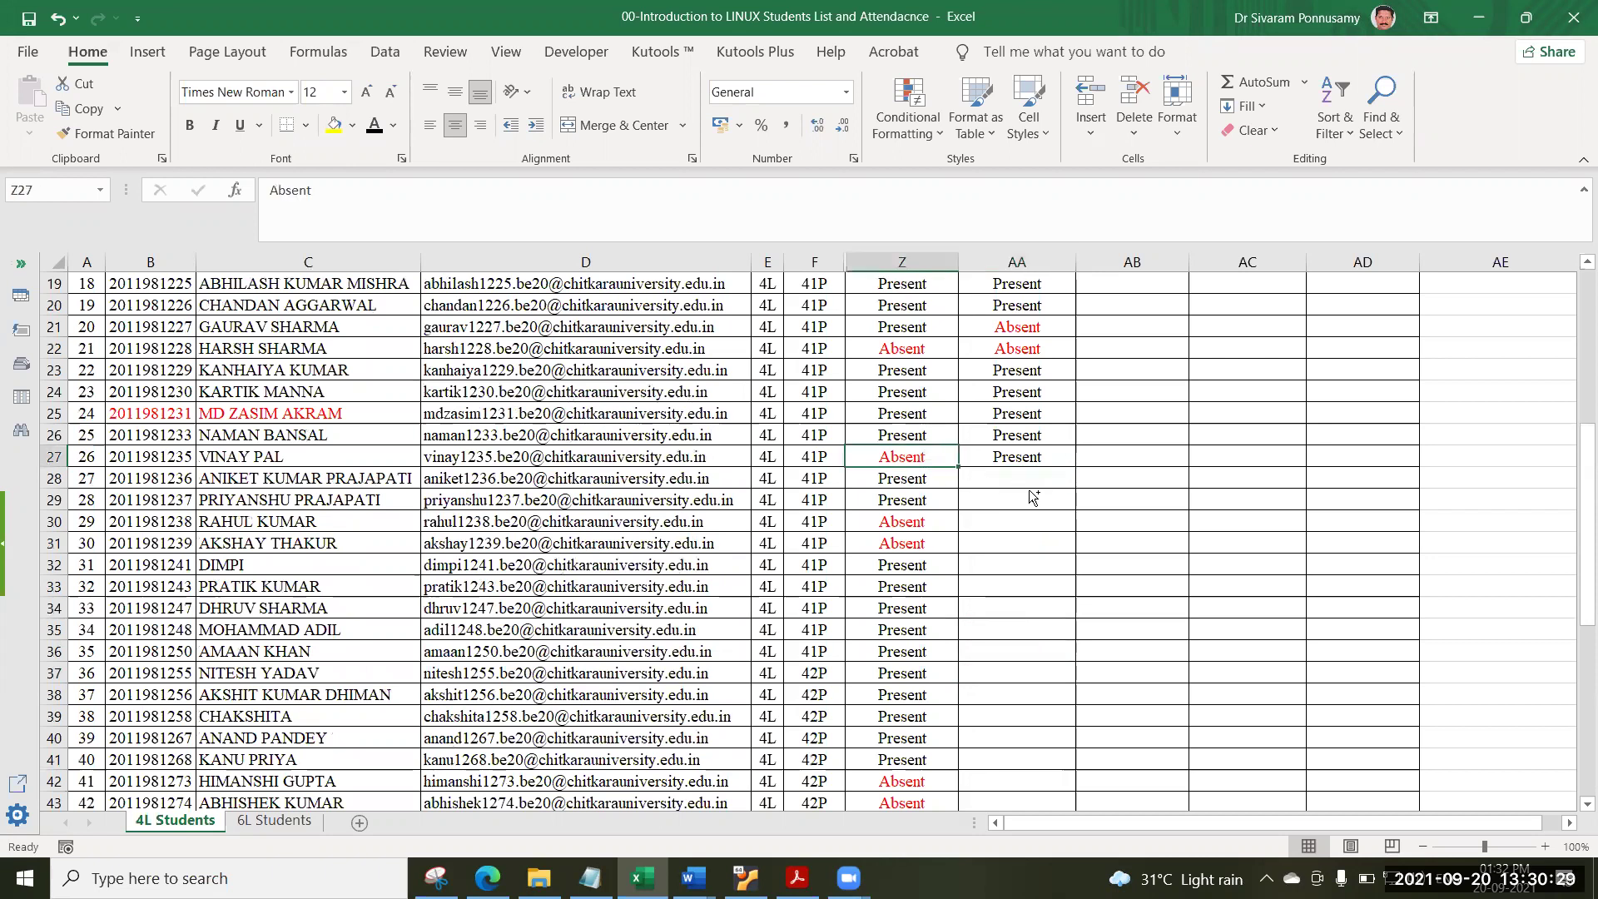
left_click(1032, 483)
key("ctrl+v")
key("Down")
key("ctrl+v")
left_click(1020, 518)
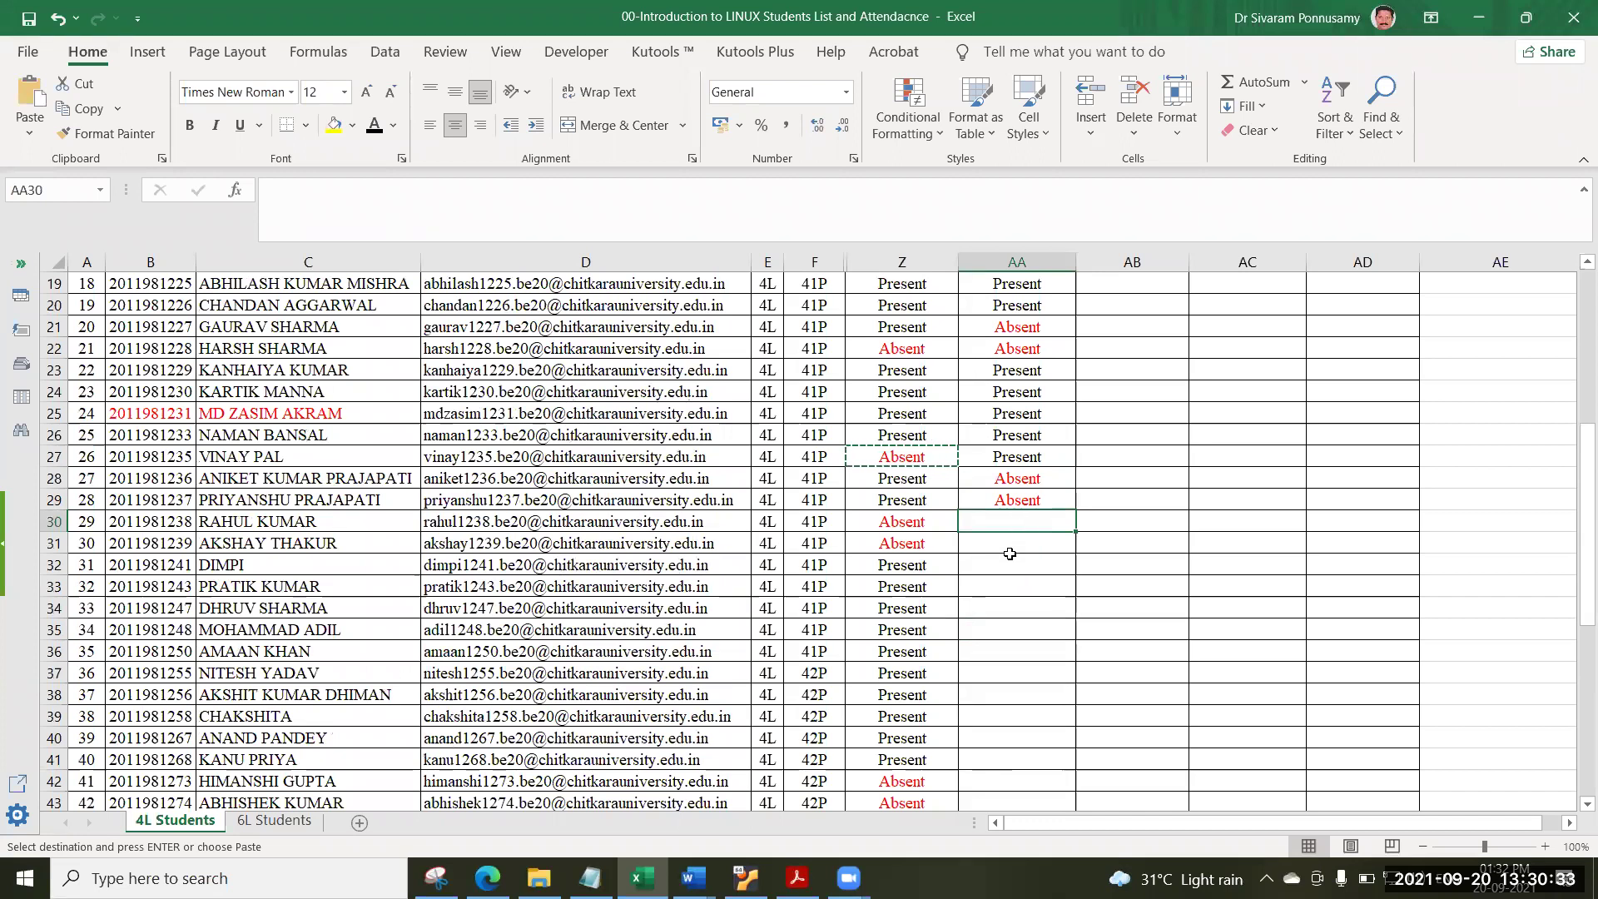
key("ctrl+v")
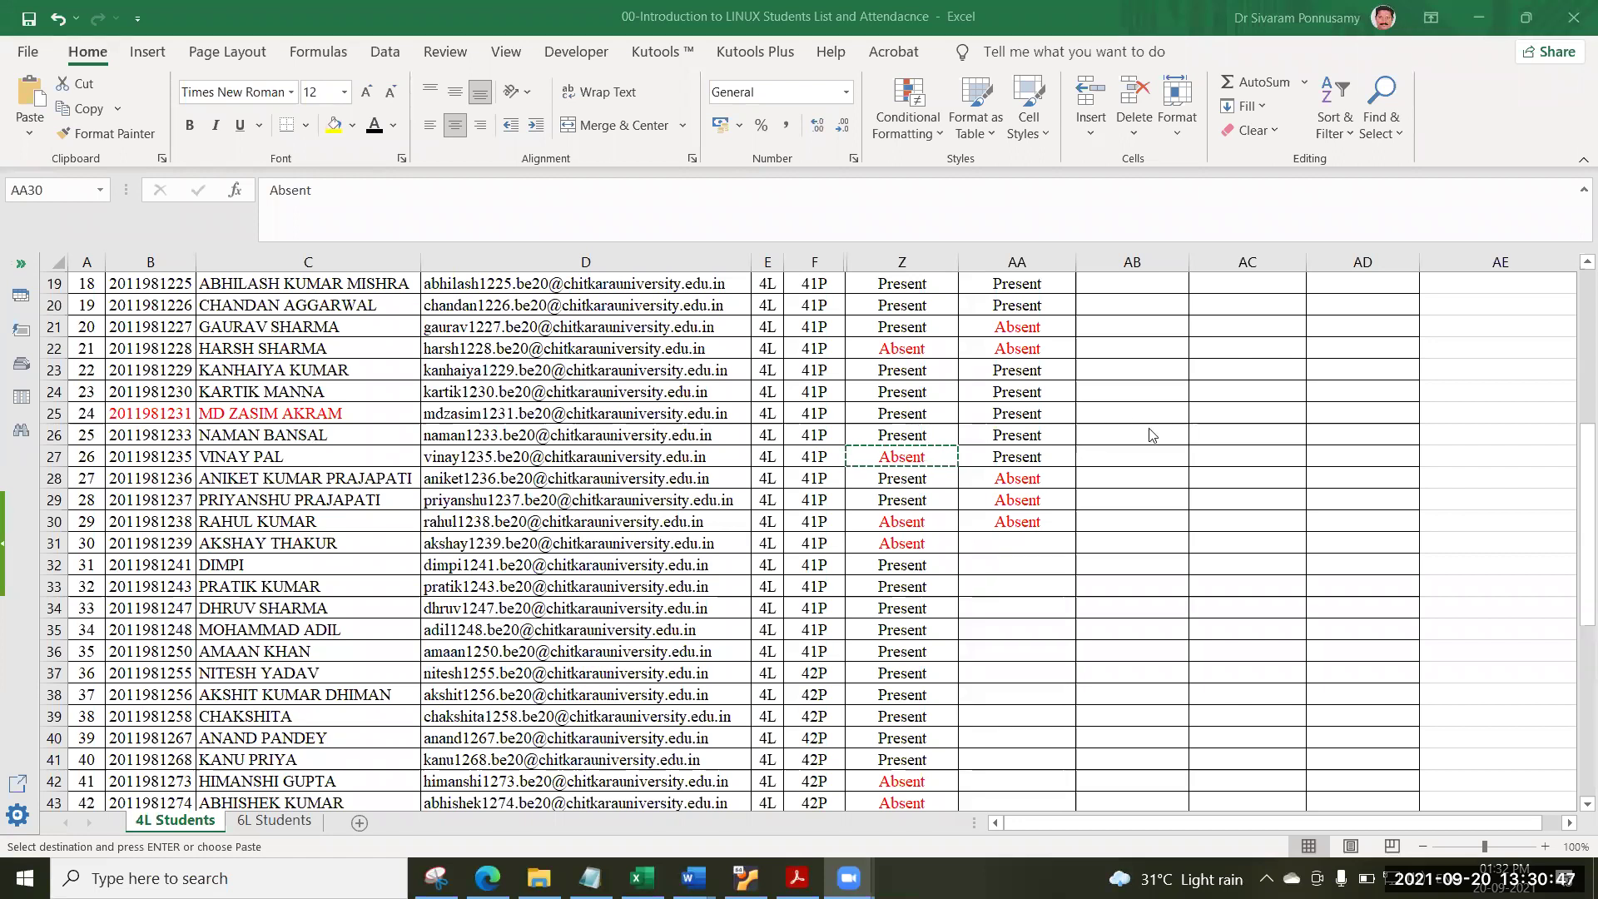
Replace the entry in AA28 with the Present entry copied from AA27.
left_click(1012, 438)
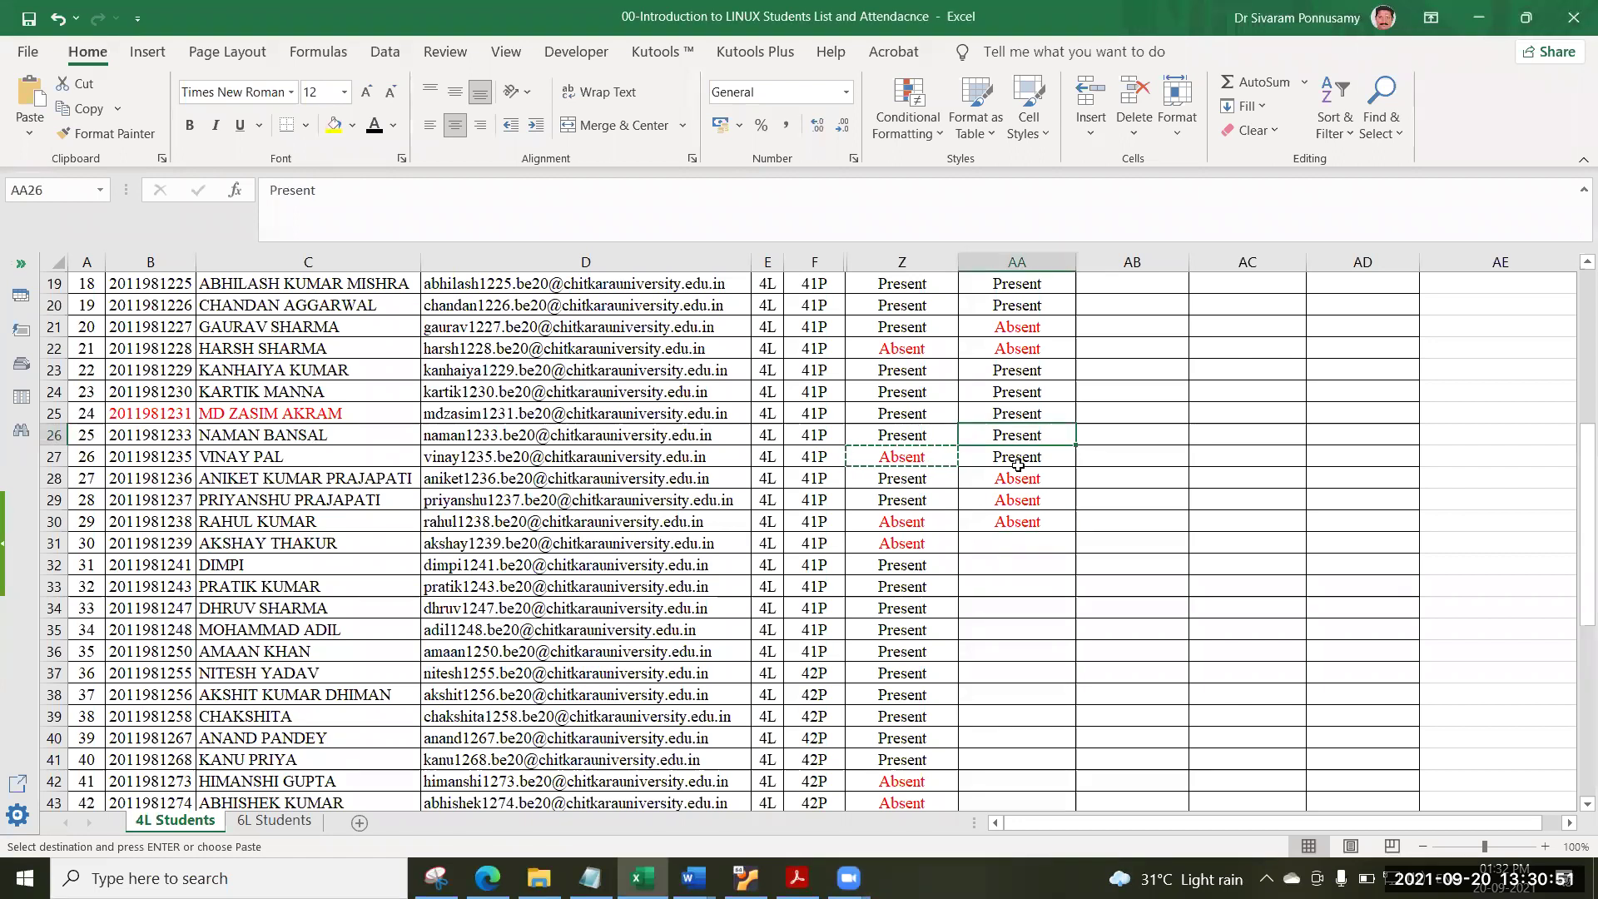
key("Down")
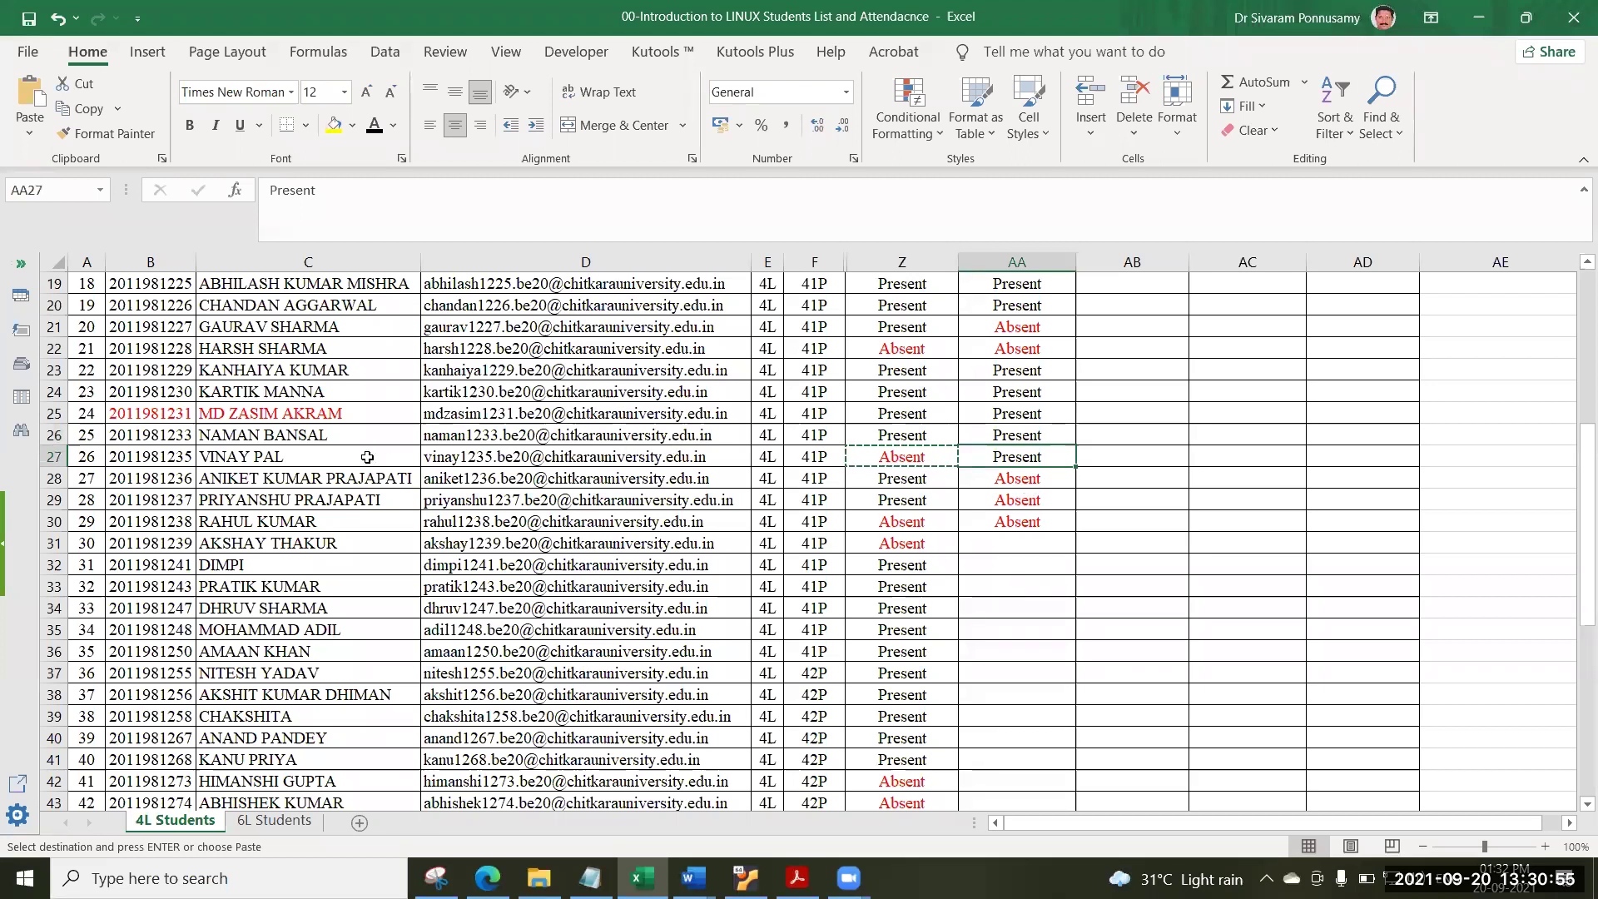
left_click(333, 458)
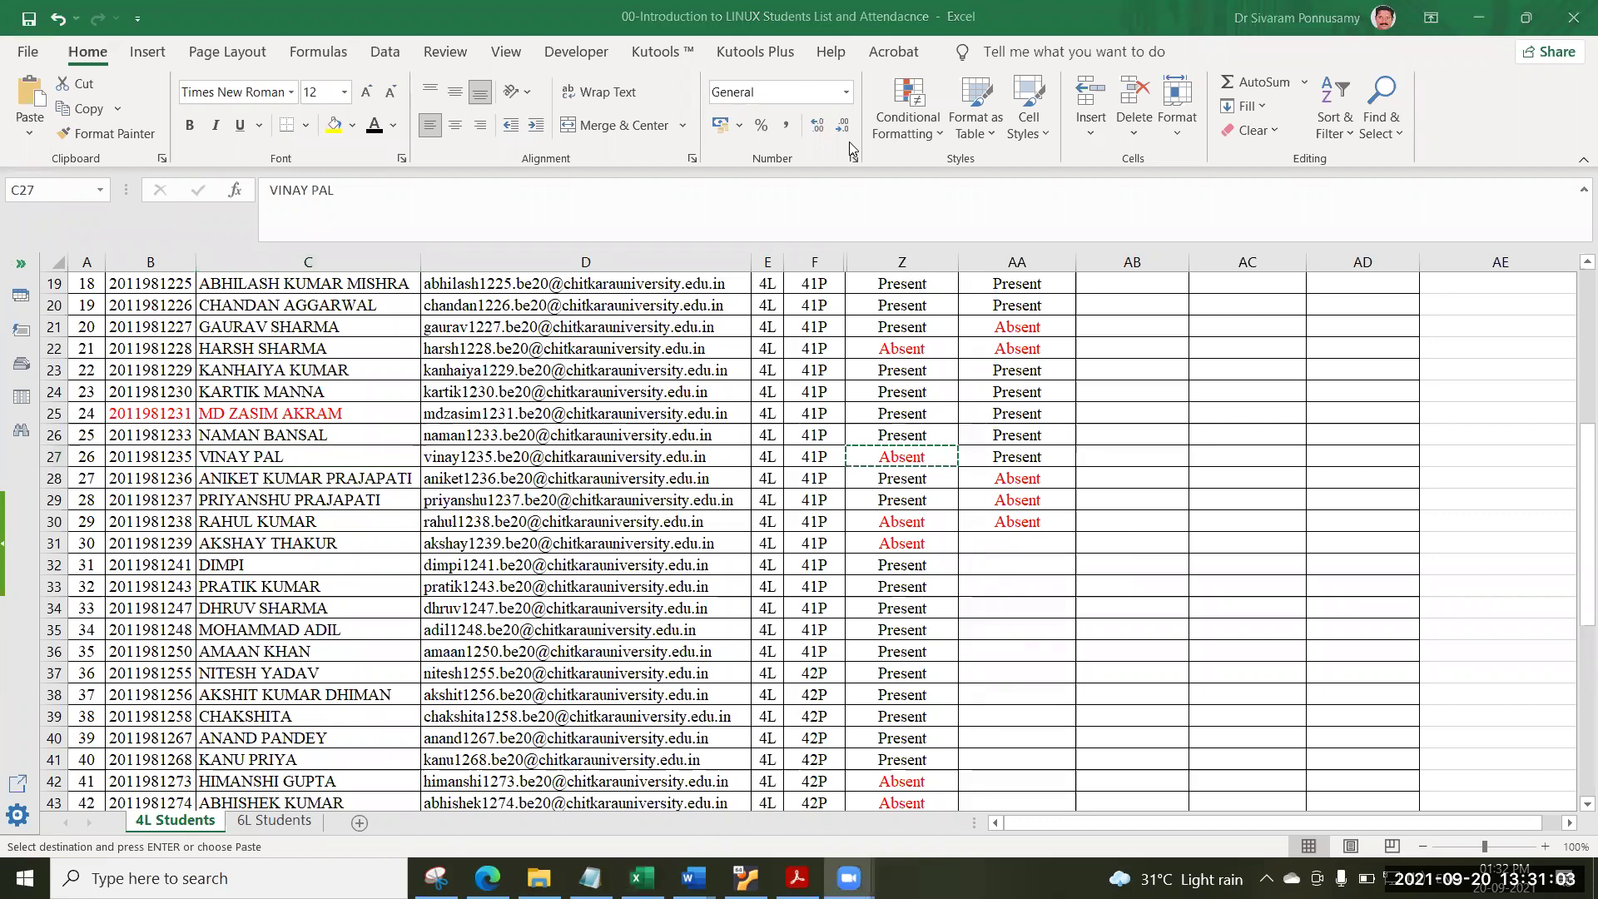
left_click(1040, 543)
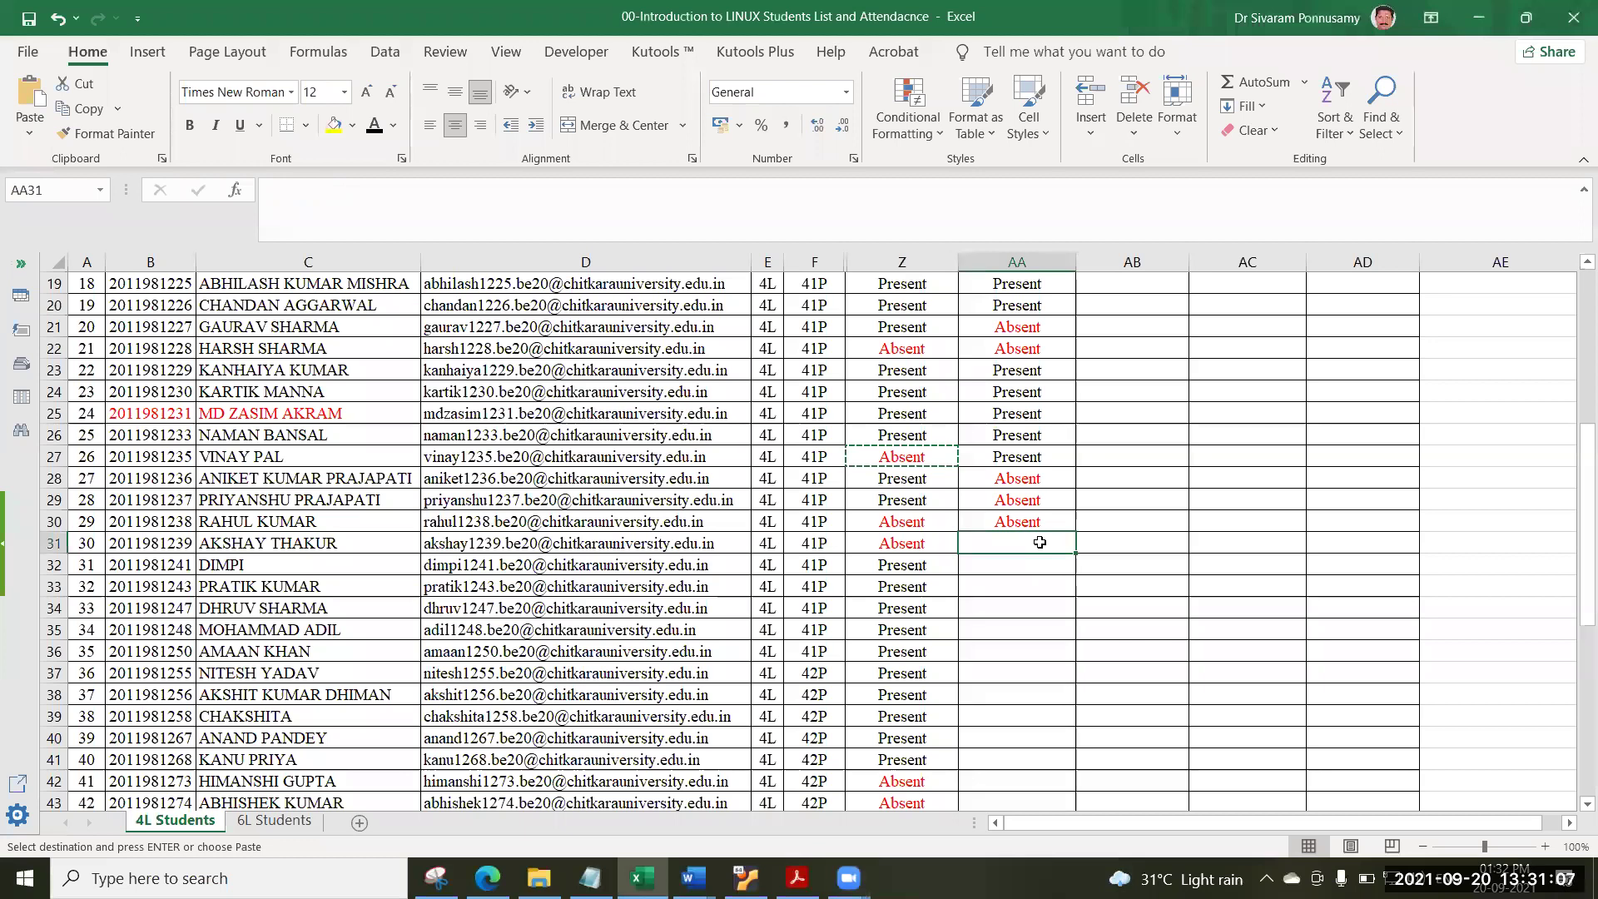
left_click(1040, 457)
key("ctrl+c")
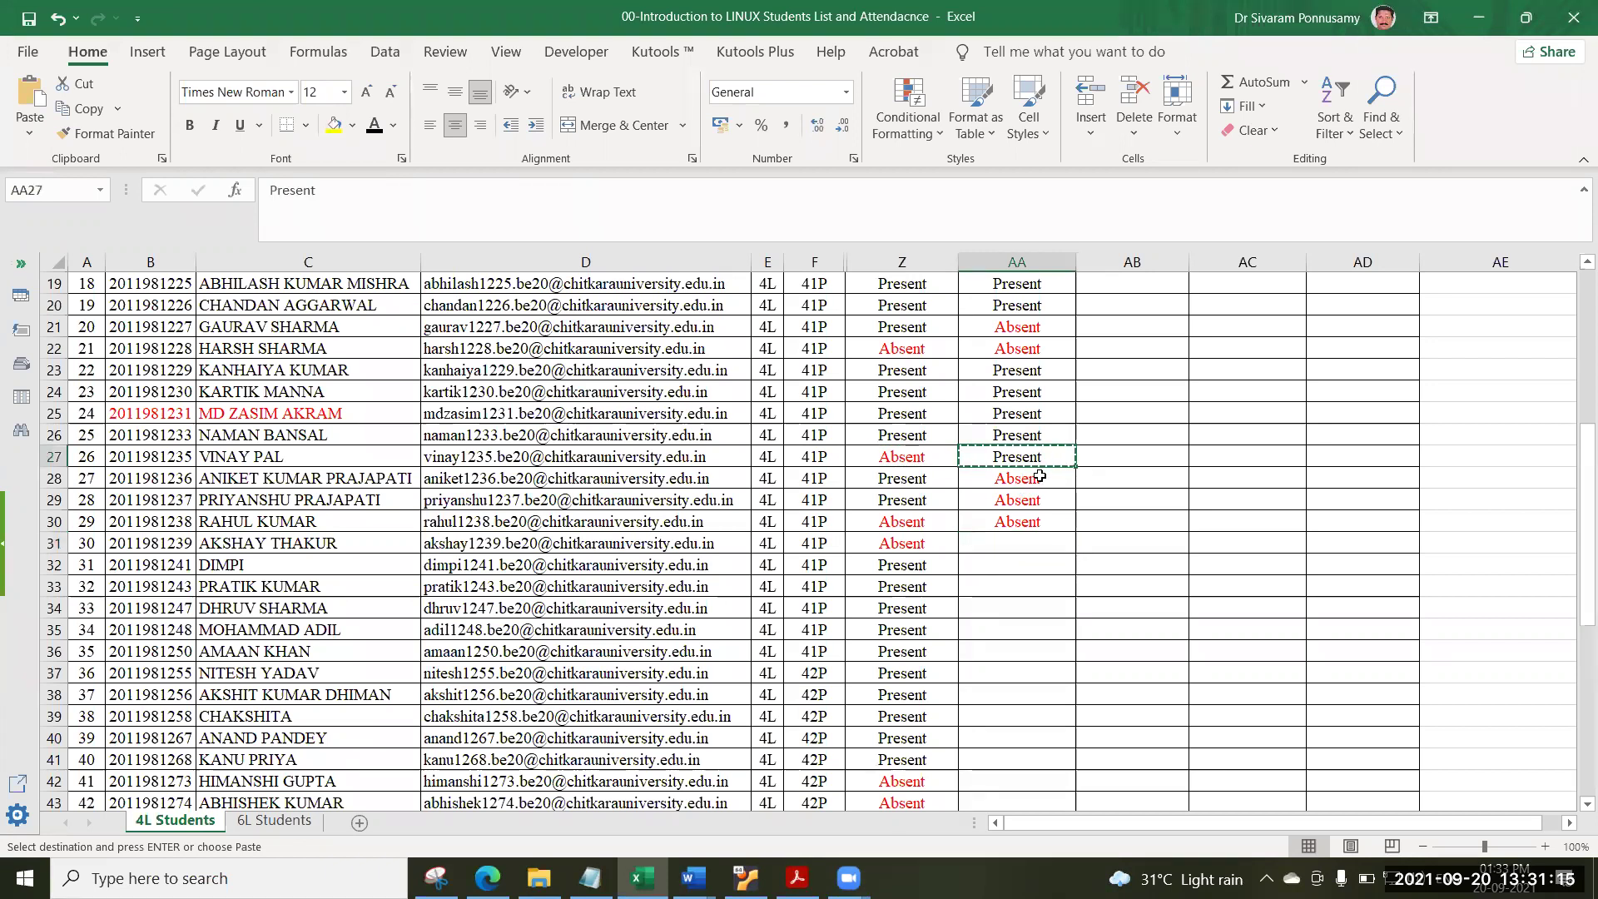
key("Down")
key("ctrl+v")
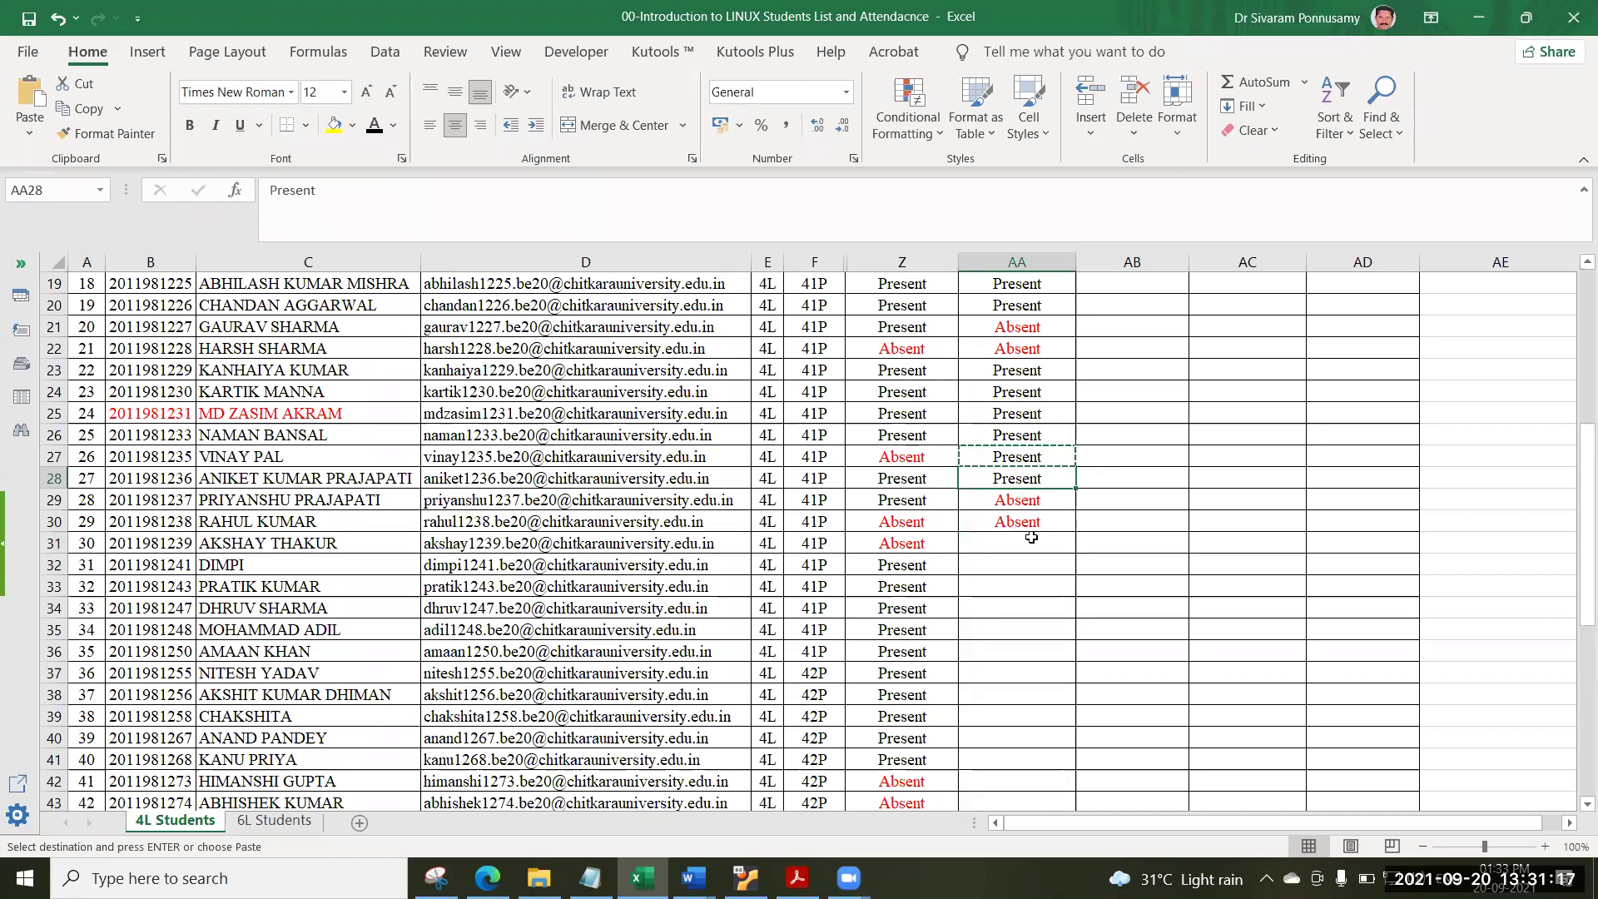
Copy the red Absent entry from AA30 into cells AA31 and AA32.
left_click(1031, 538)
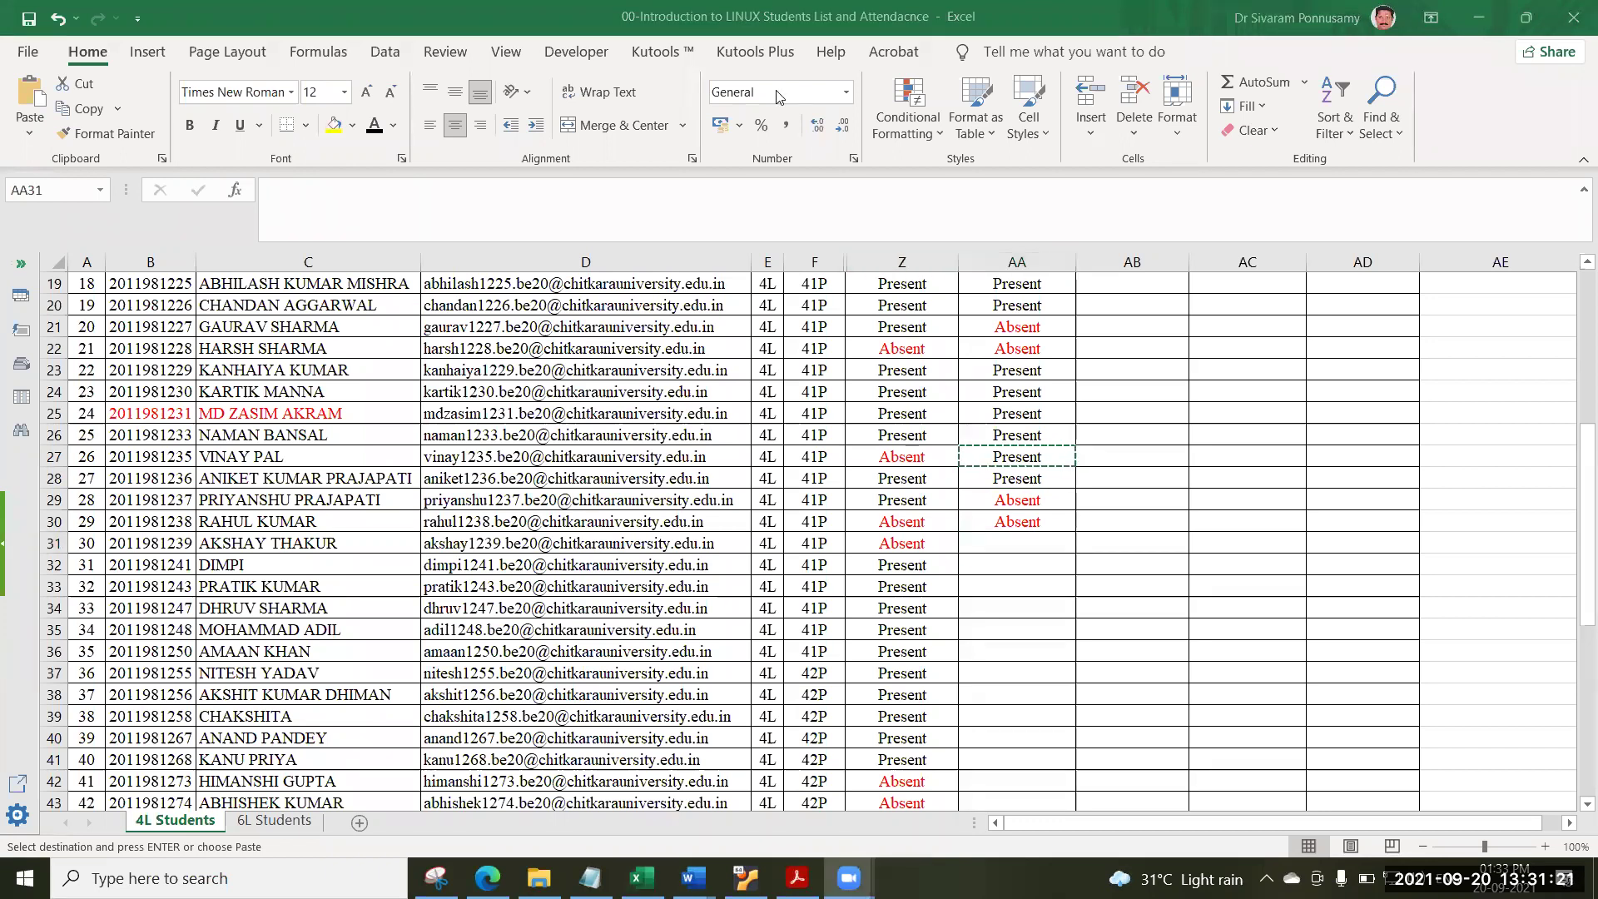
left_click(1025, 542)
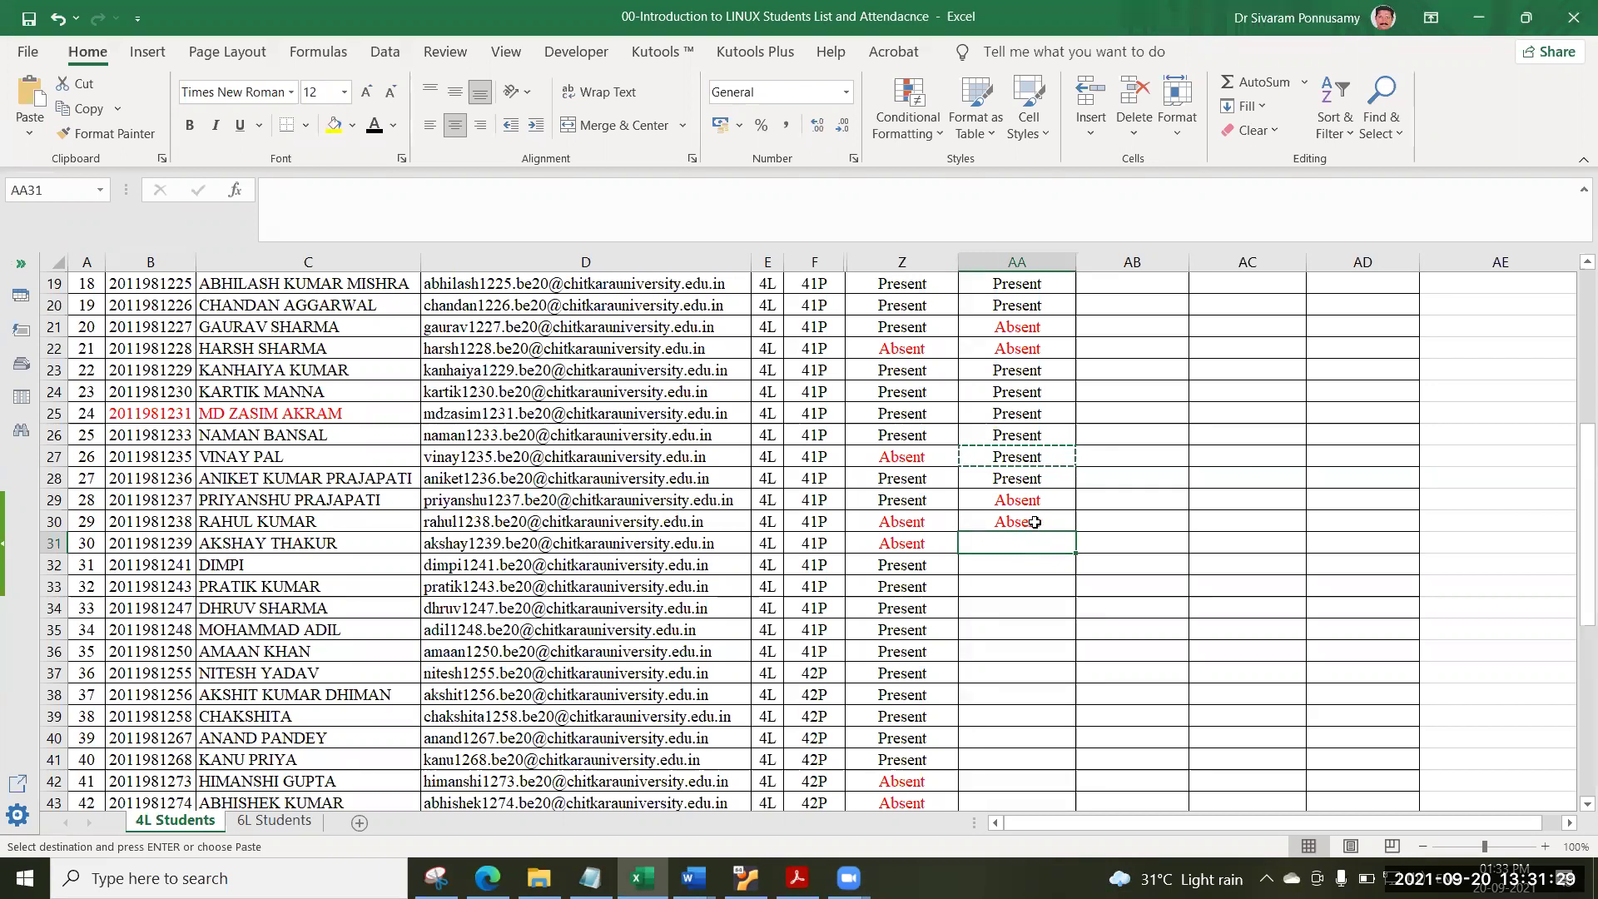
key("Up")
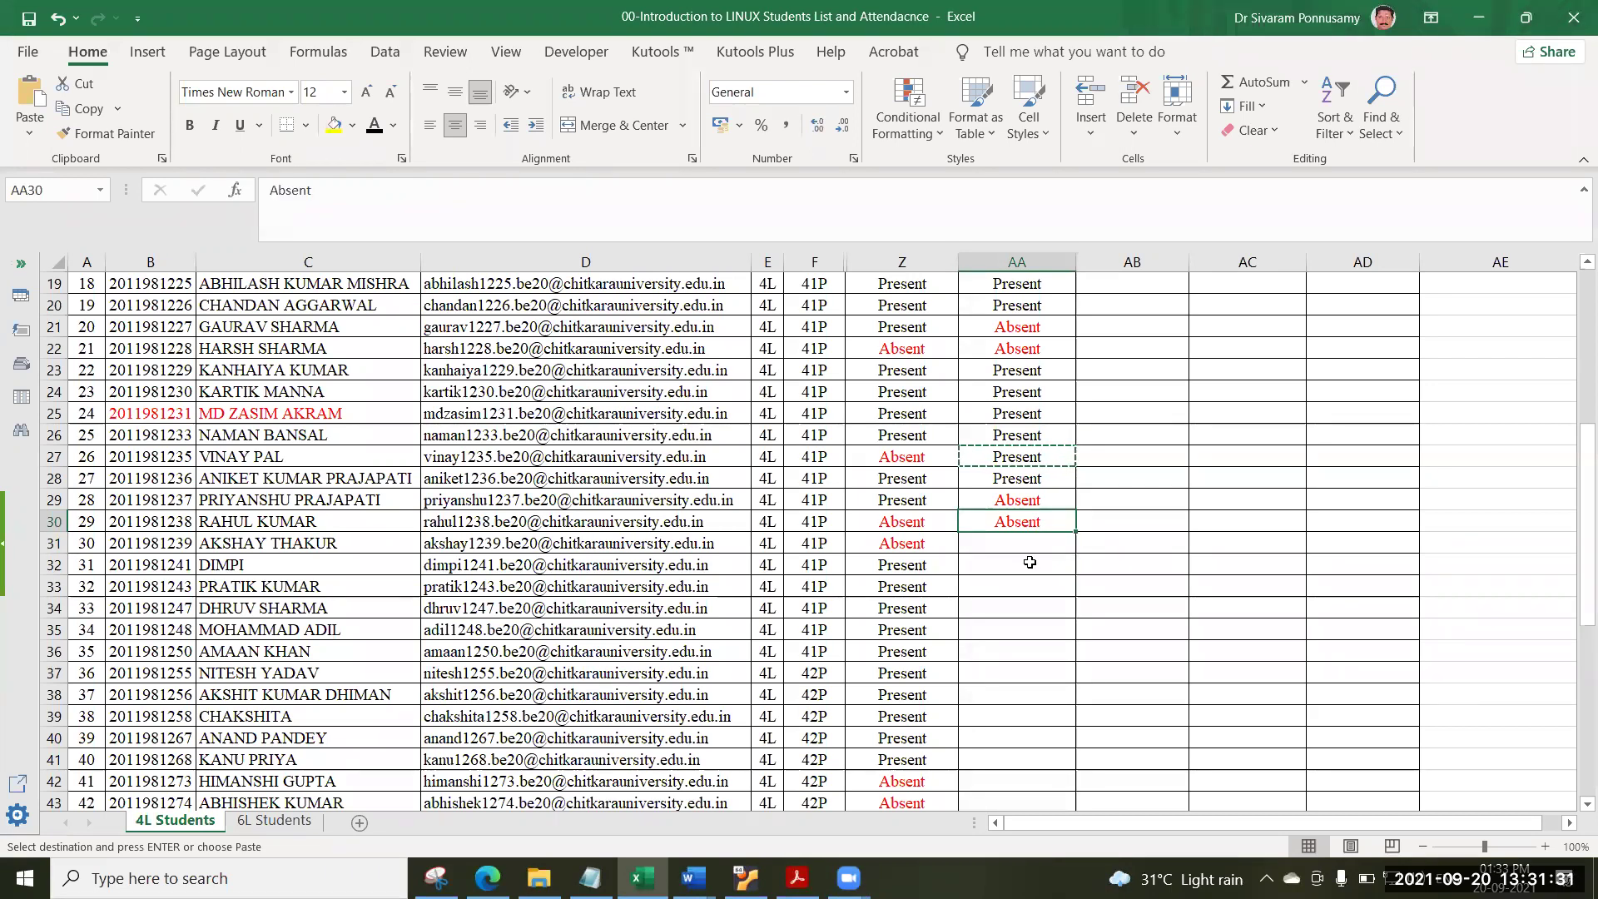
key("ctrl+c")
key("Down")
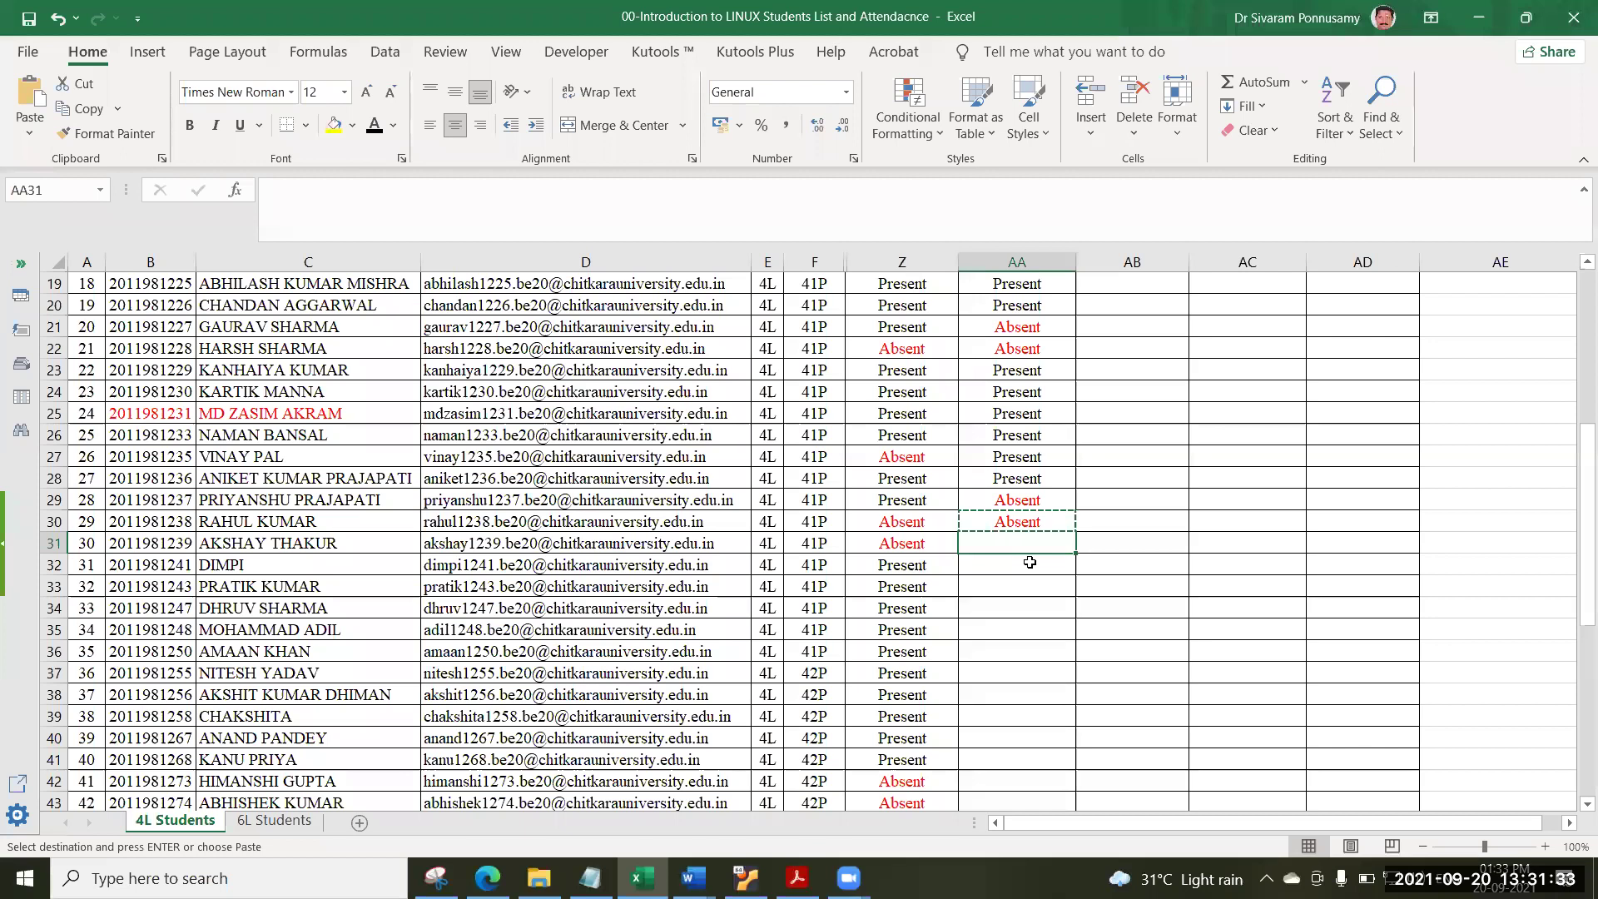
key("ctrl+v")
key("Down")
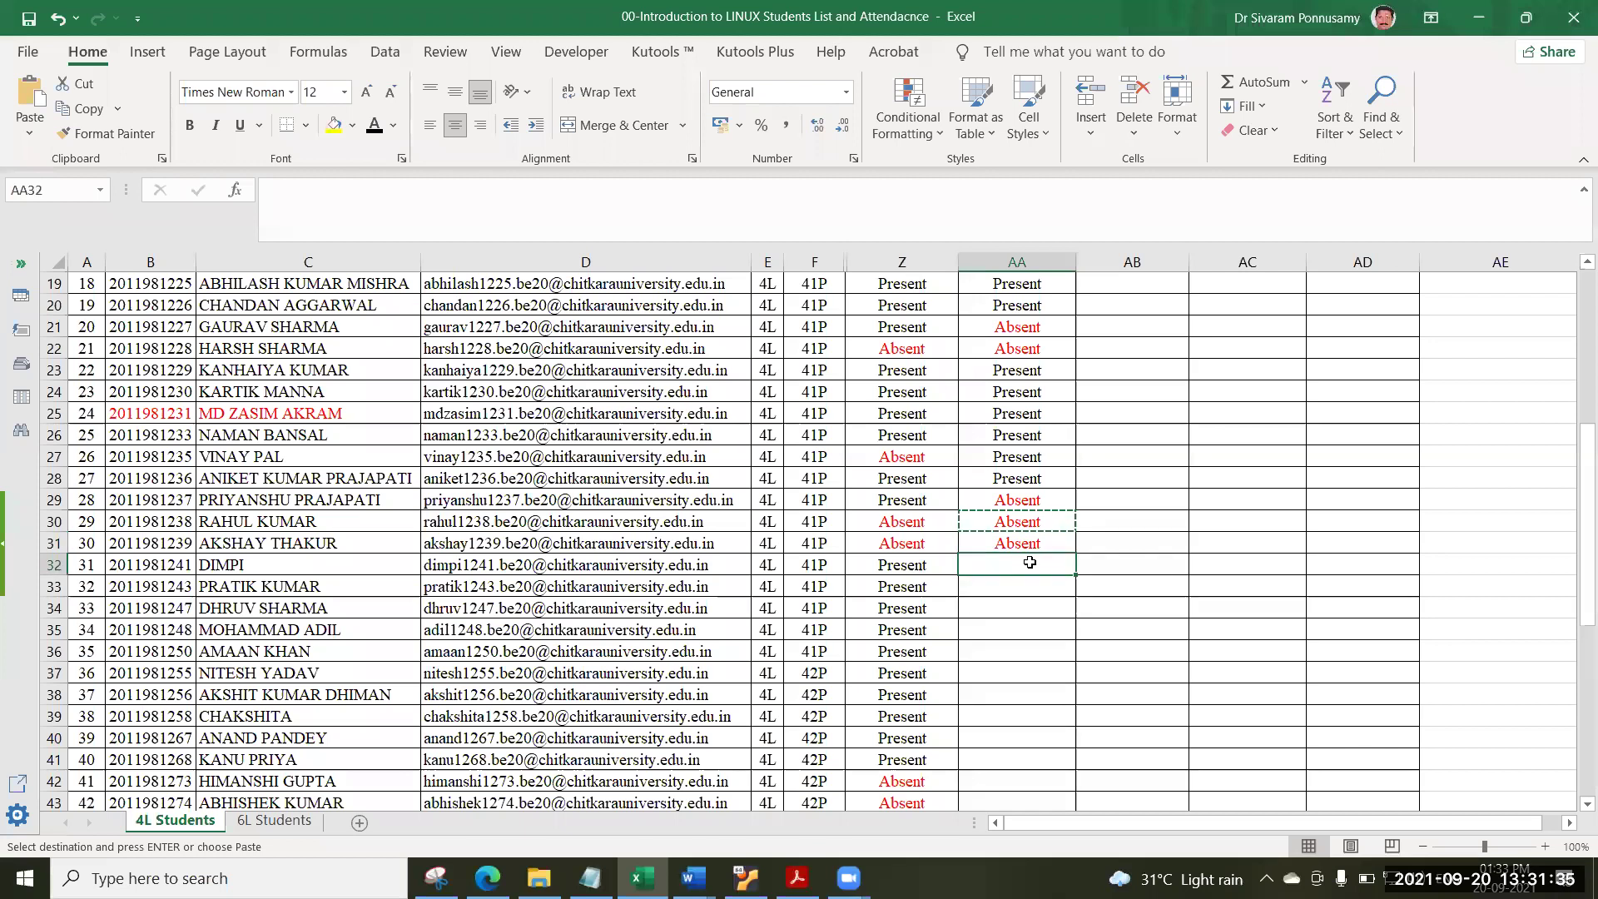
key("ctrl+v")
Enter Present in cells AA33 through AA35 of the 20-09-2021 (M) column.
left_click(1021, 591)
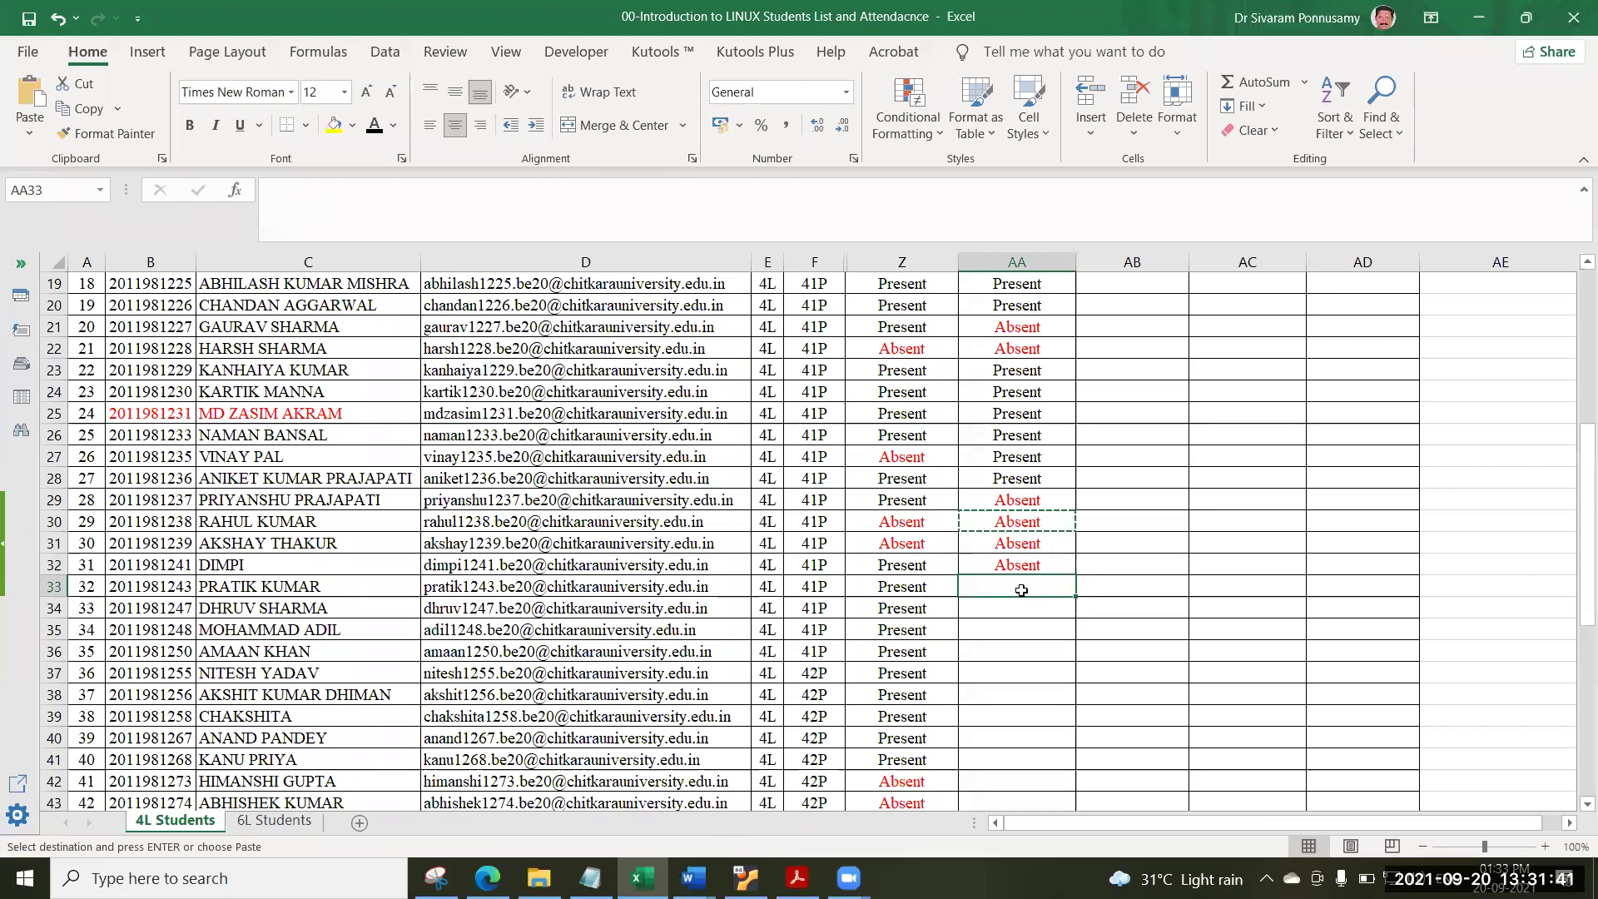
type("Present")
key("Return")
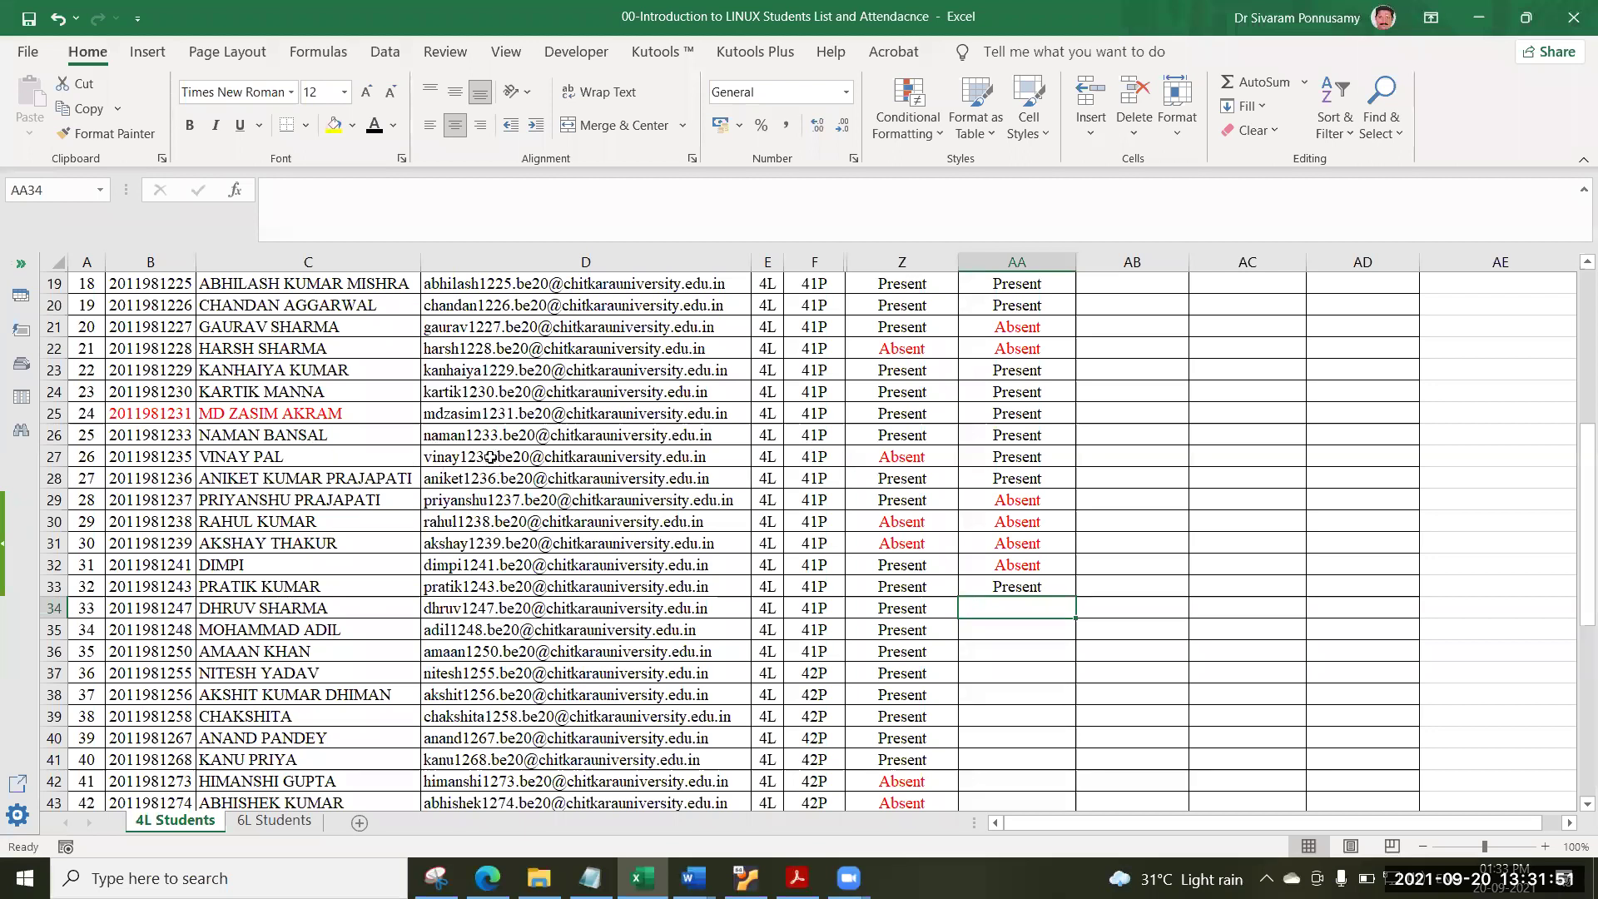
scroll(490, 463, "down", 3)
type("Present")
key("Return")
type("Present")
key("Return")
type("Present")
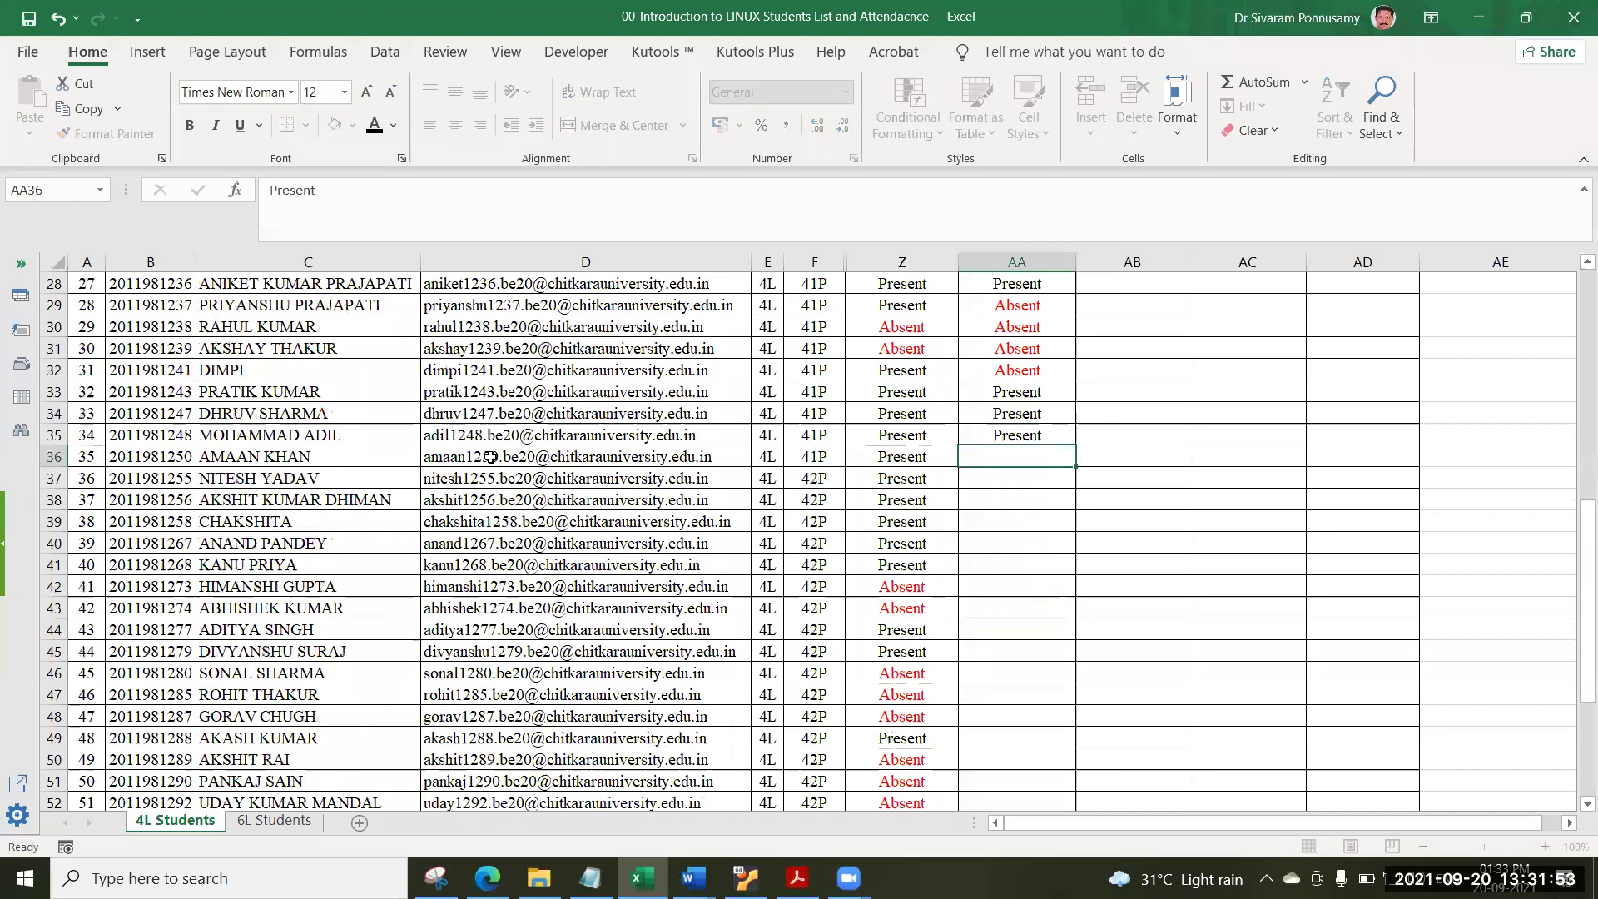
key("Escape")
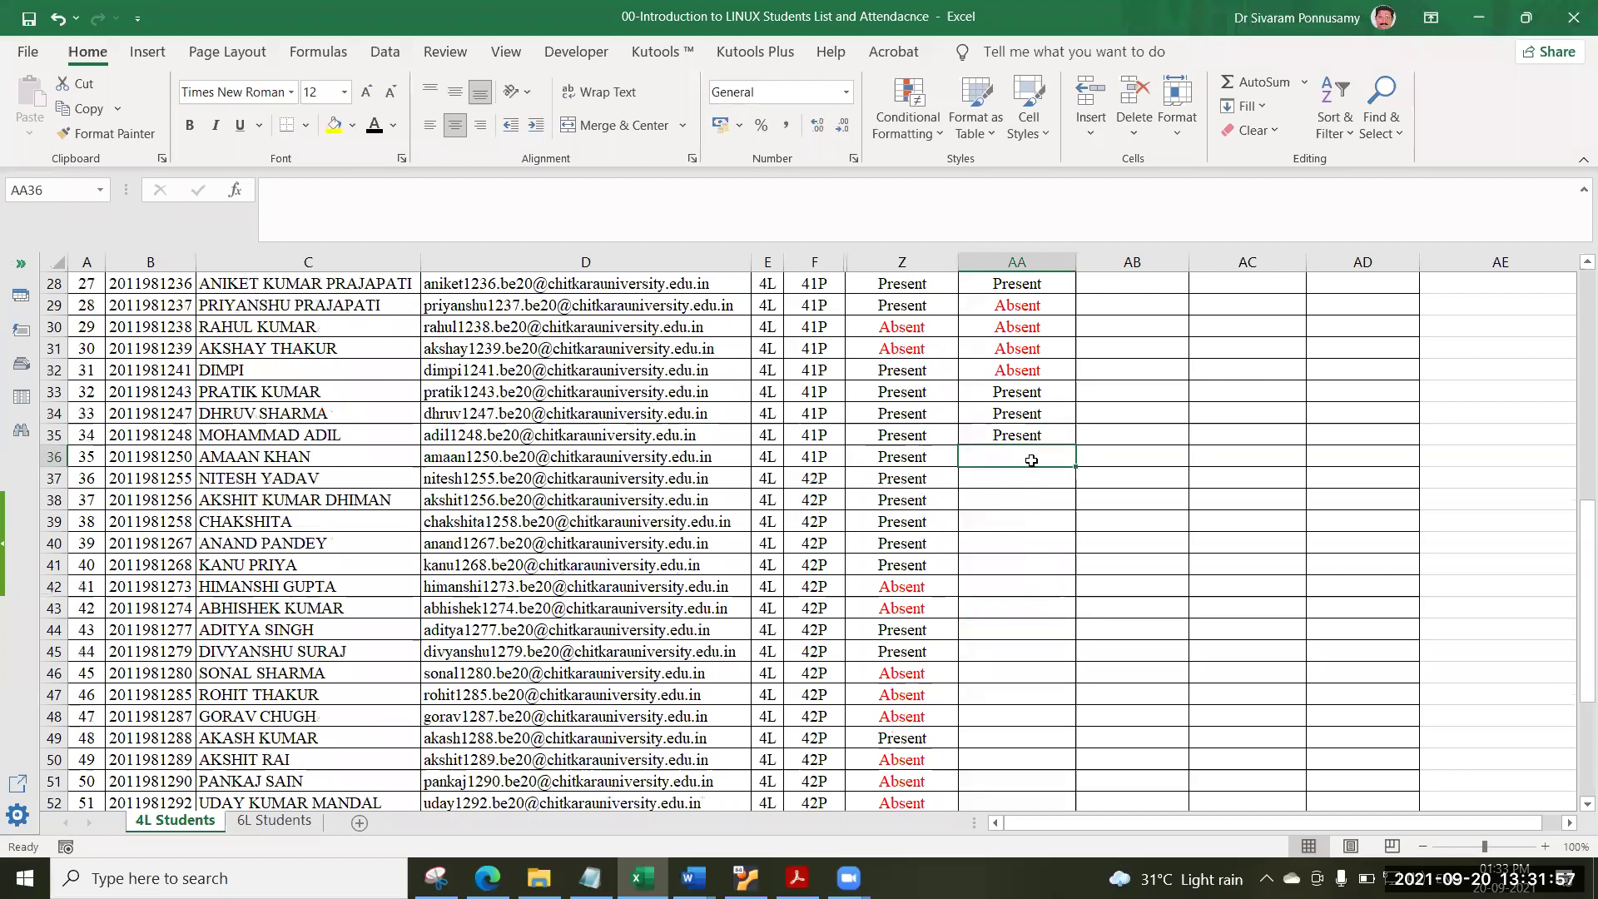
Mark the student in row 36 as Absent by copying the red entry from AA32 into AA36.
type("Present")
key("Up")
key("Up")
key("Up")
key("Up")
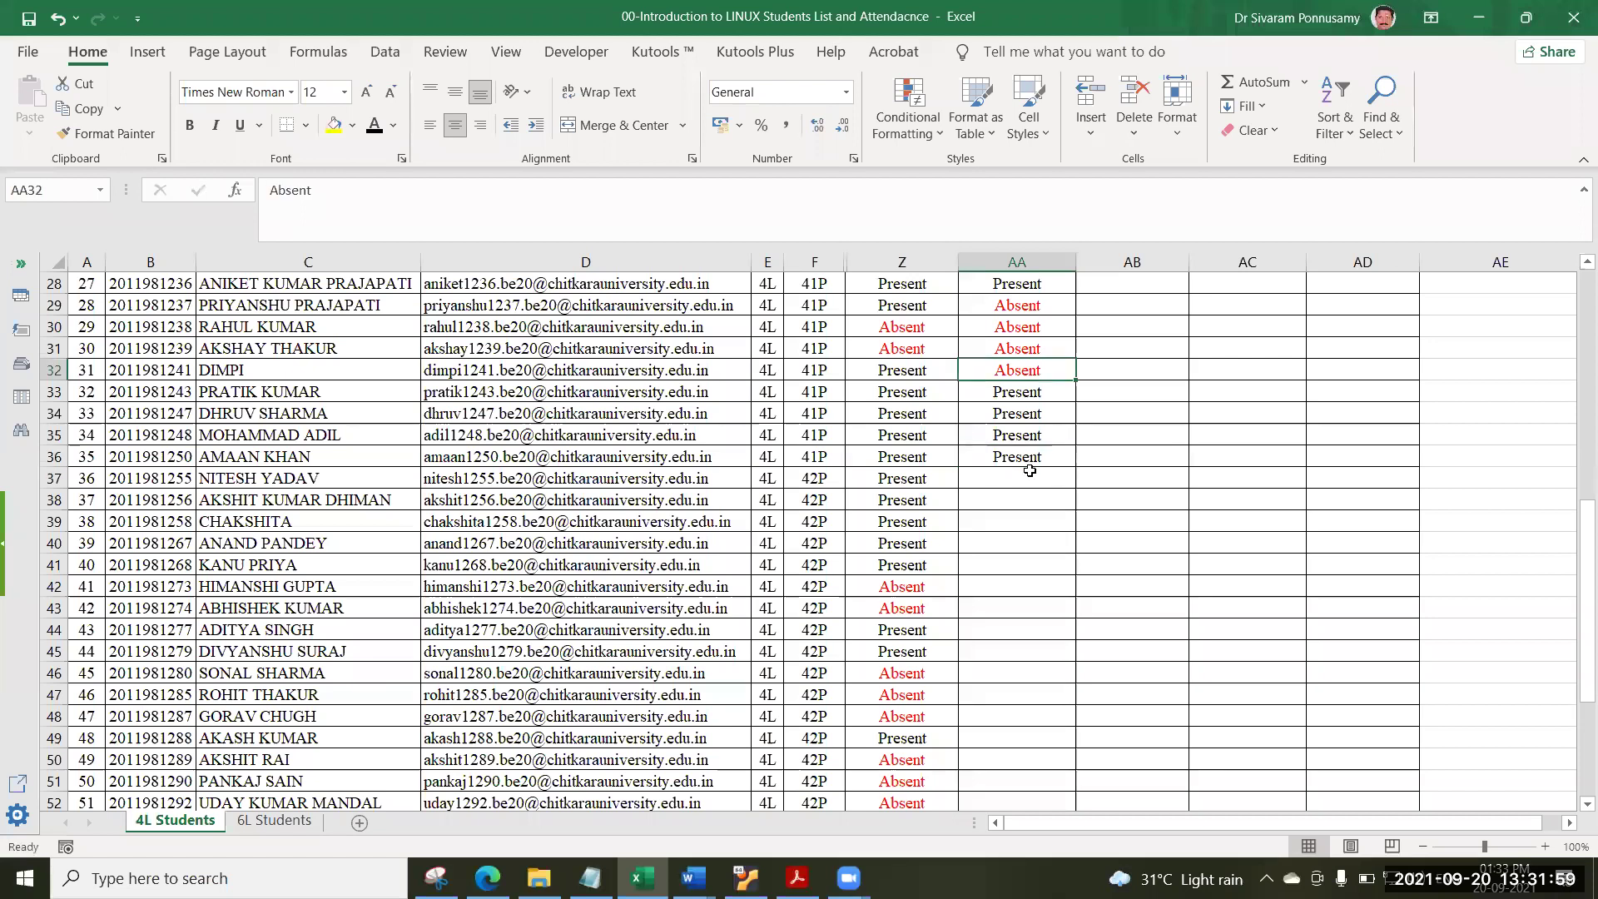
key("ctrl+c")
key("Down")
key("Down")
key("Down")
key("Down")
key("ctrl+v")
key("Down")
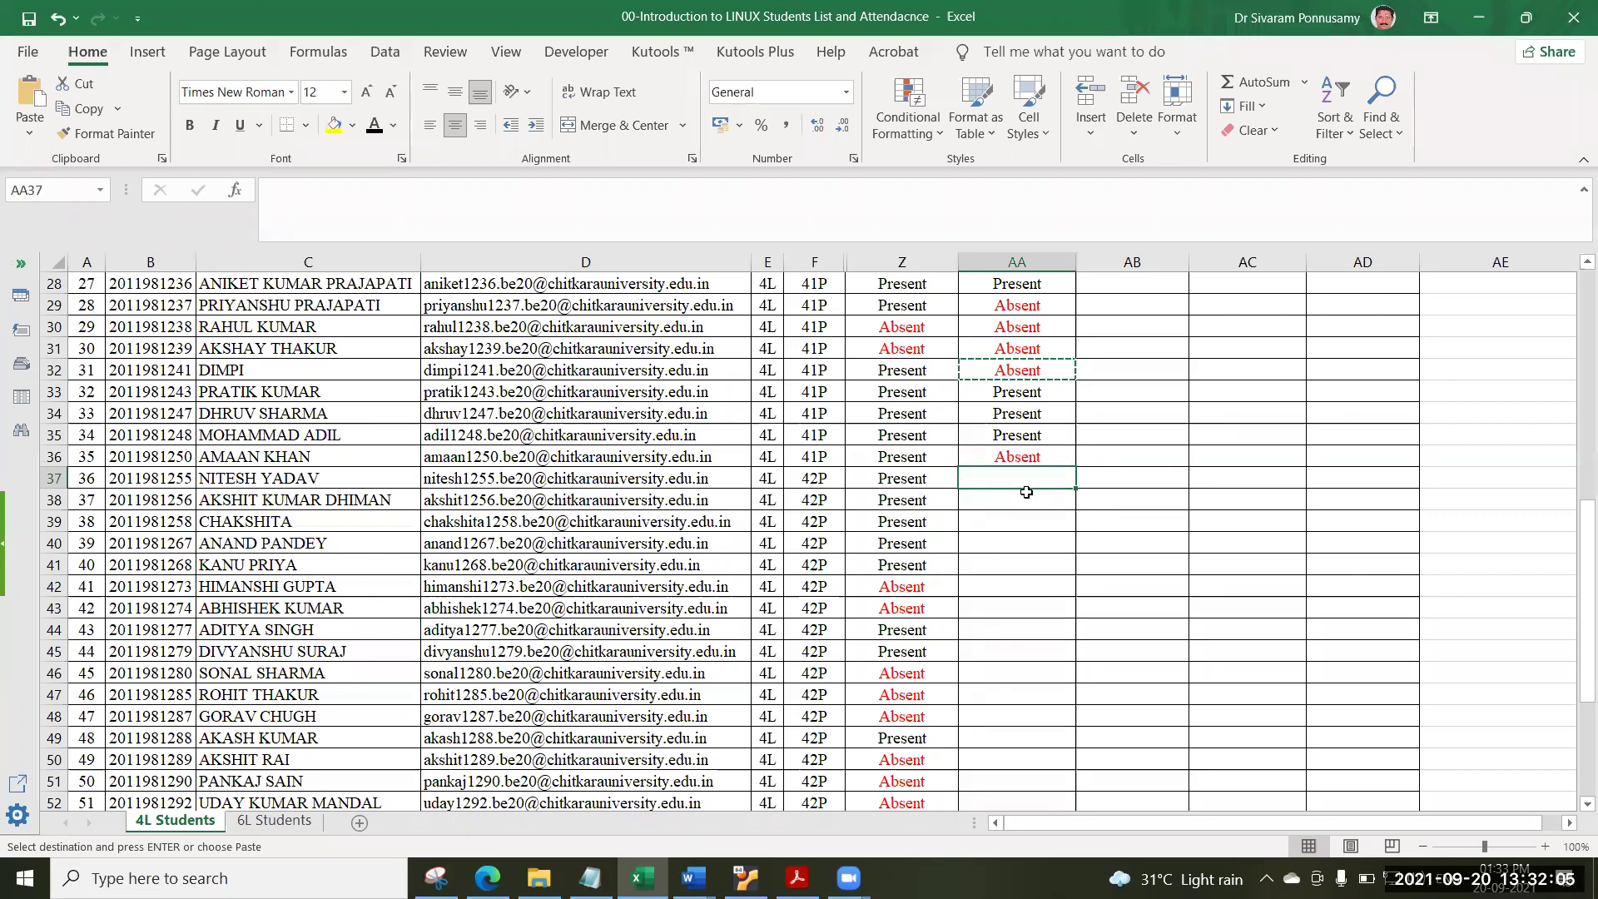
Enter Present in cells AA37 through AA39 of the 20-09-2021 (M) column.
type("P")
key("Return")
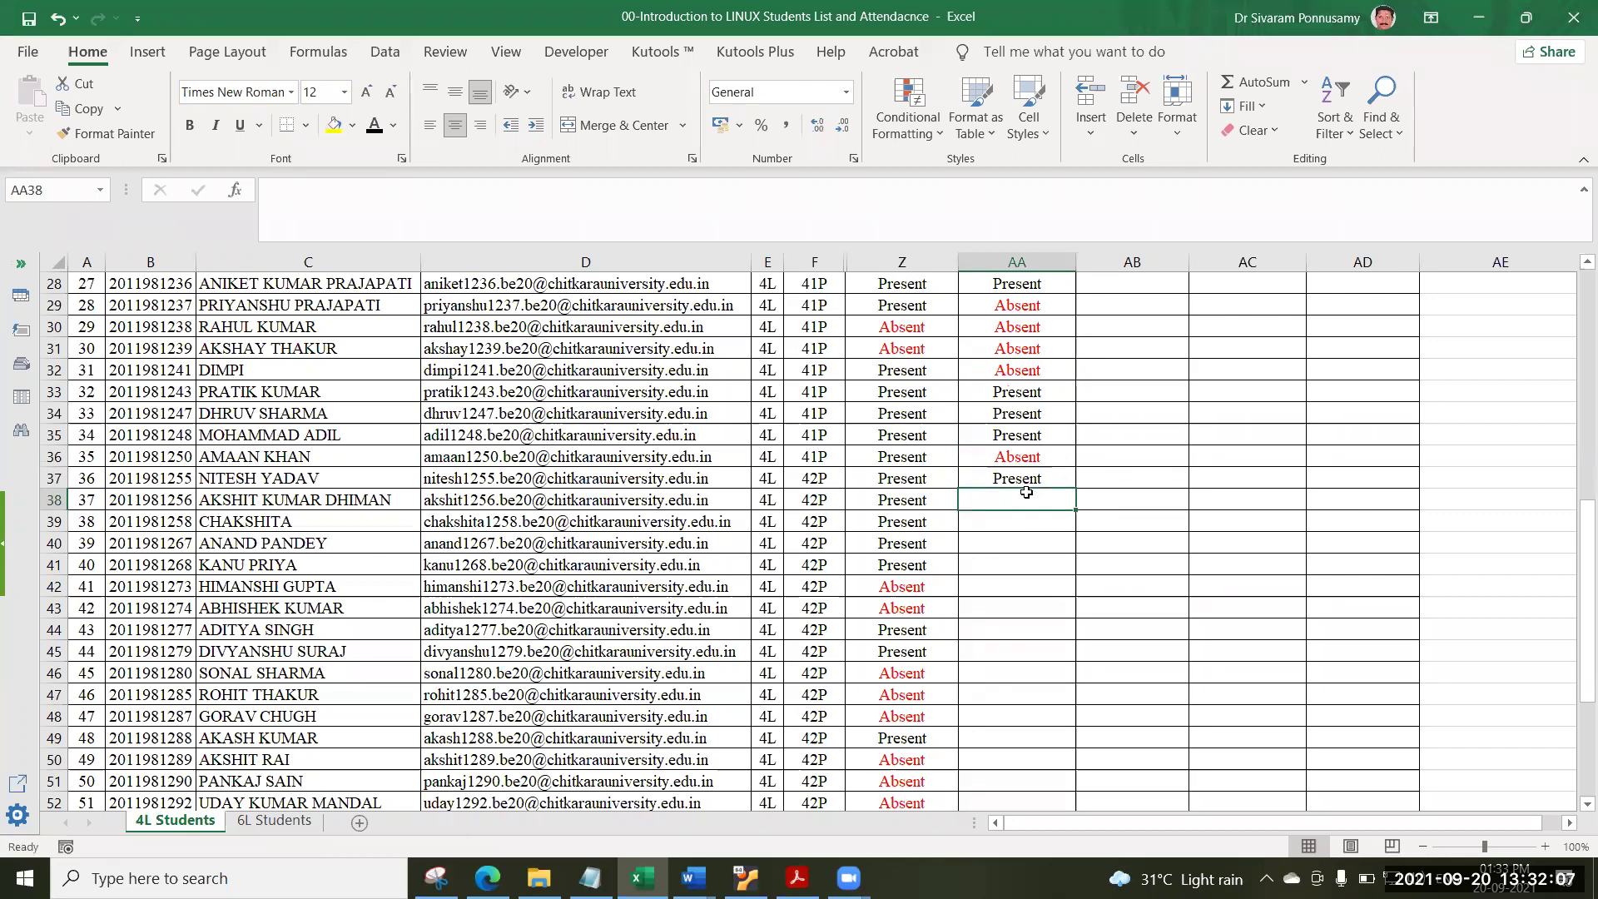
type("Present")
key("Return")
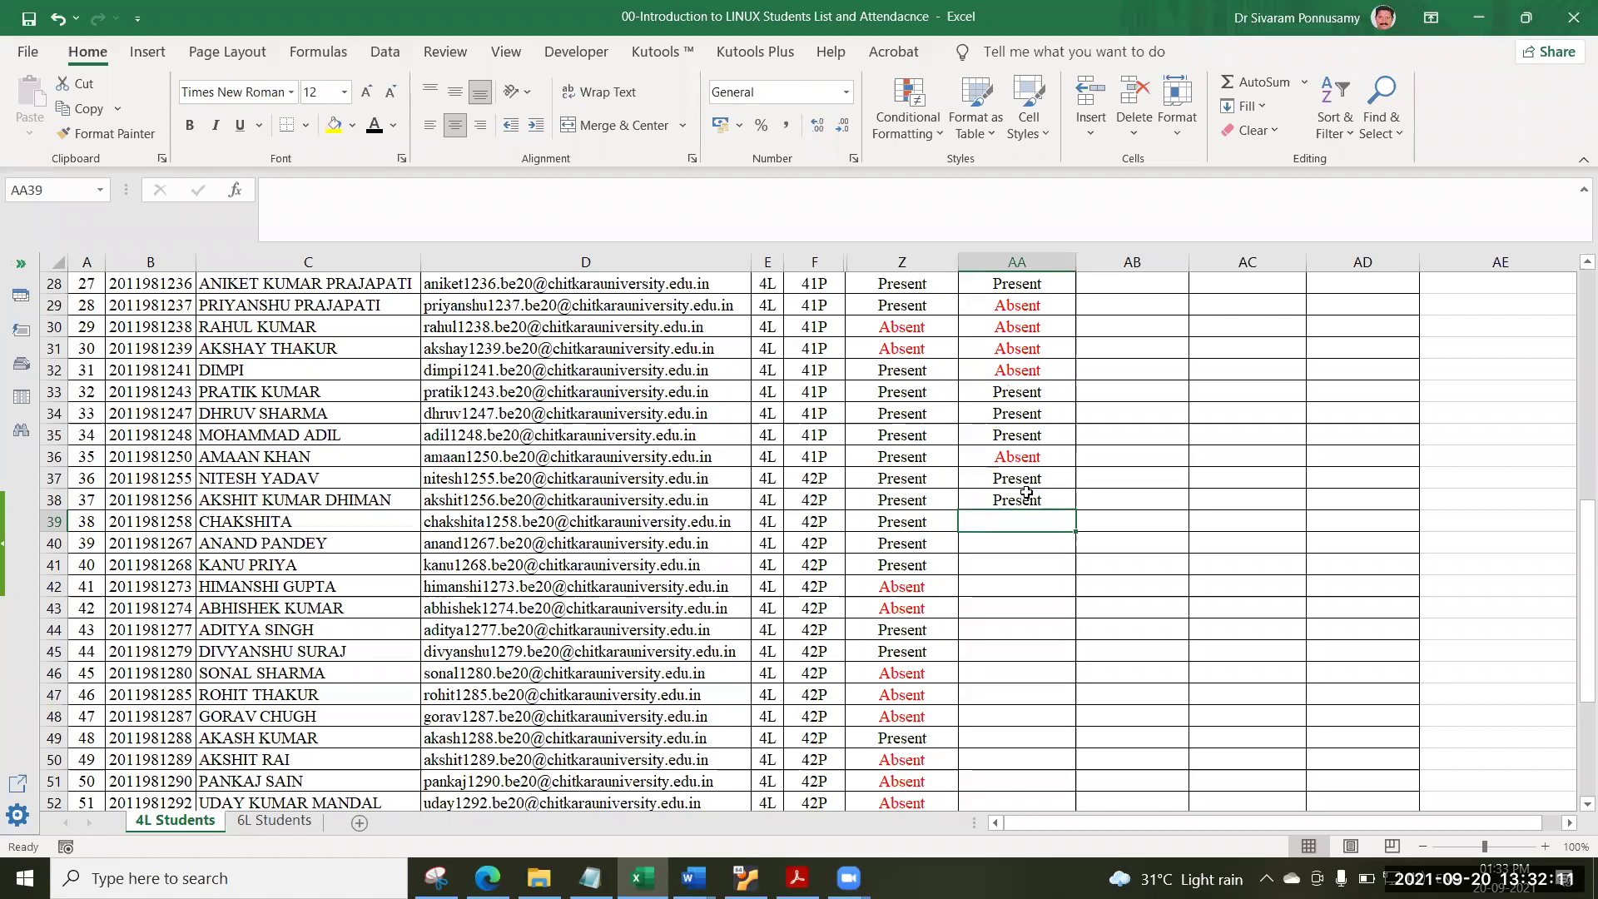
type("P")
key("Return")
Copy the red Absent entry from AA36 into cell AA40.
type("P")
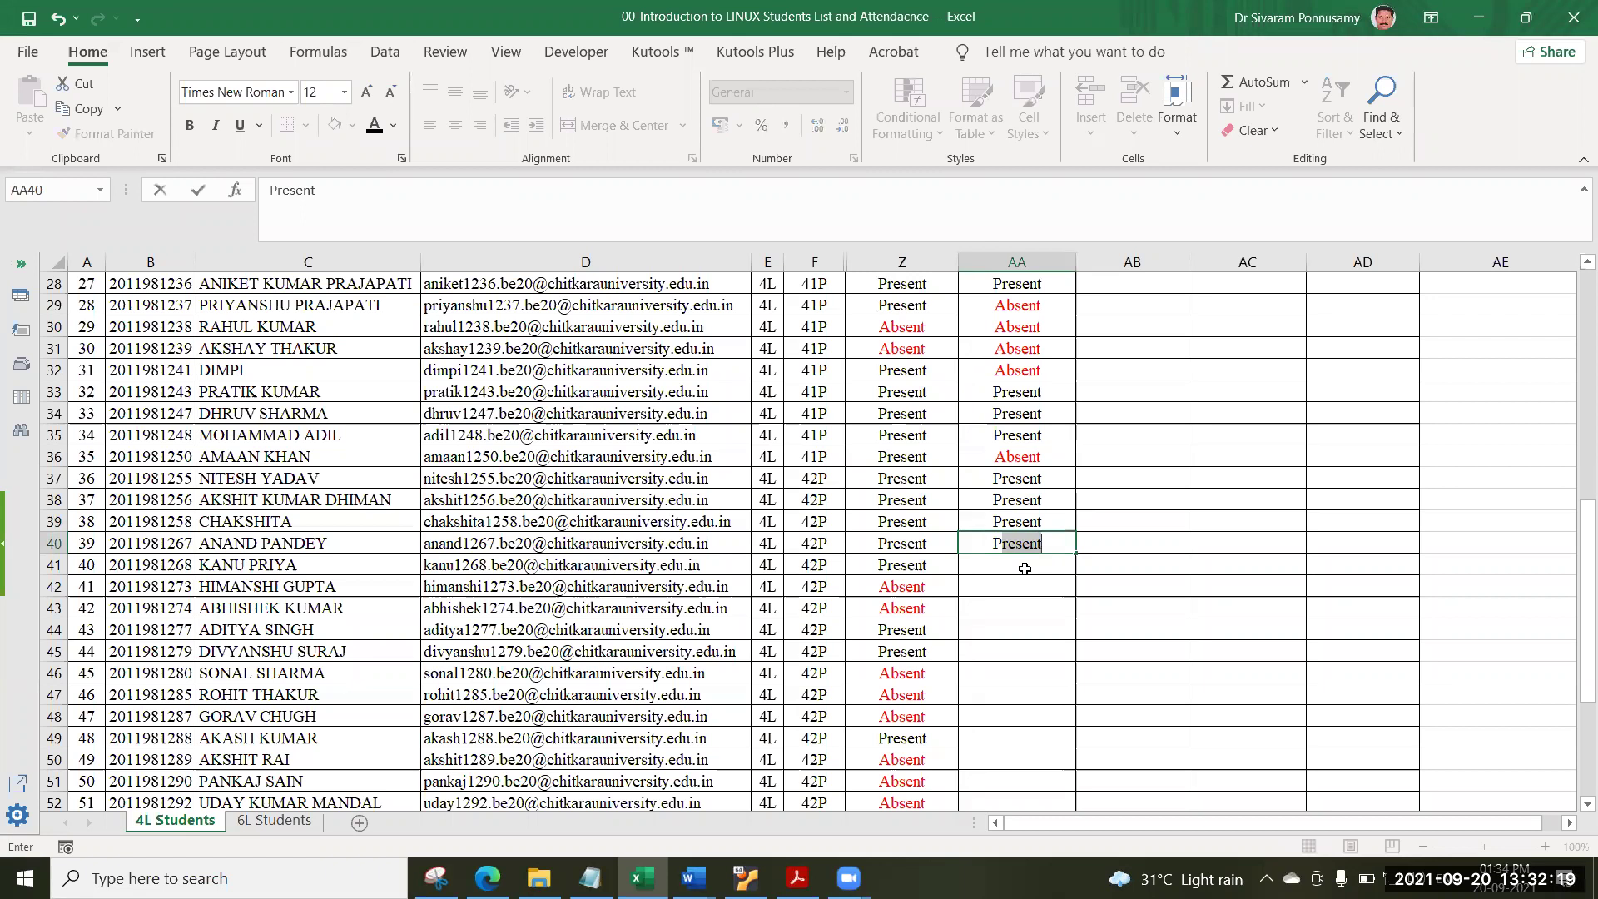
key("Escape")
key("Return")
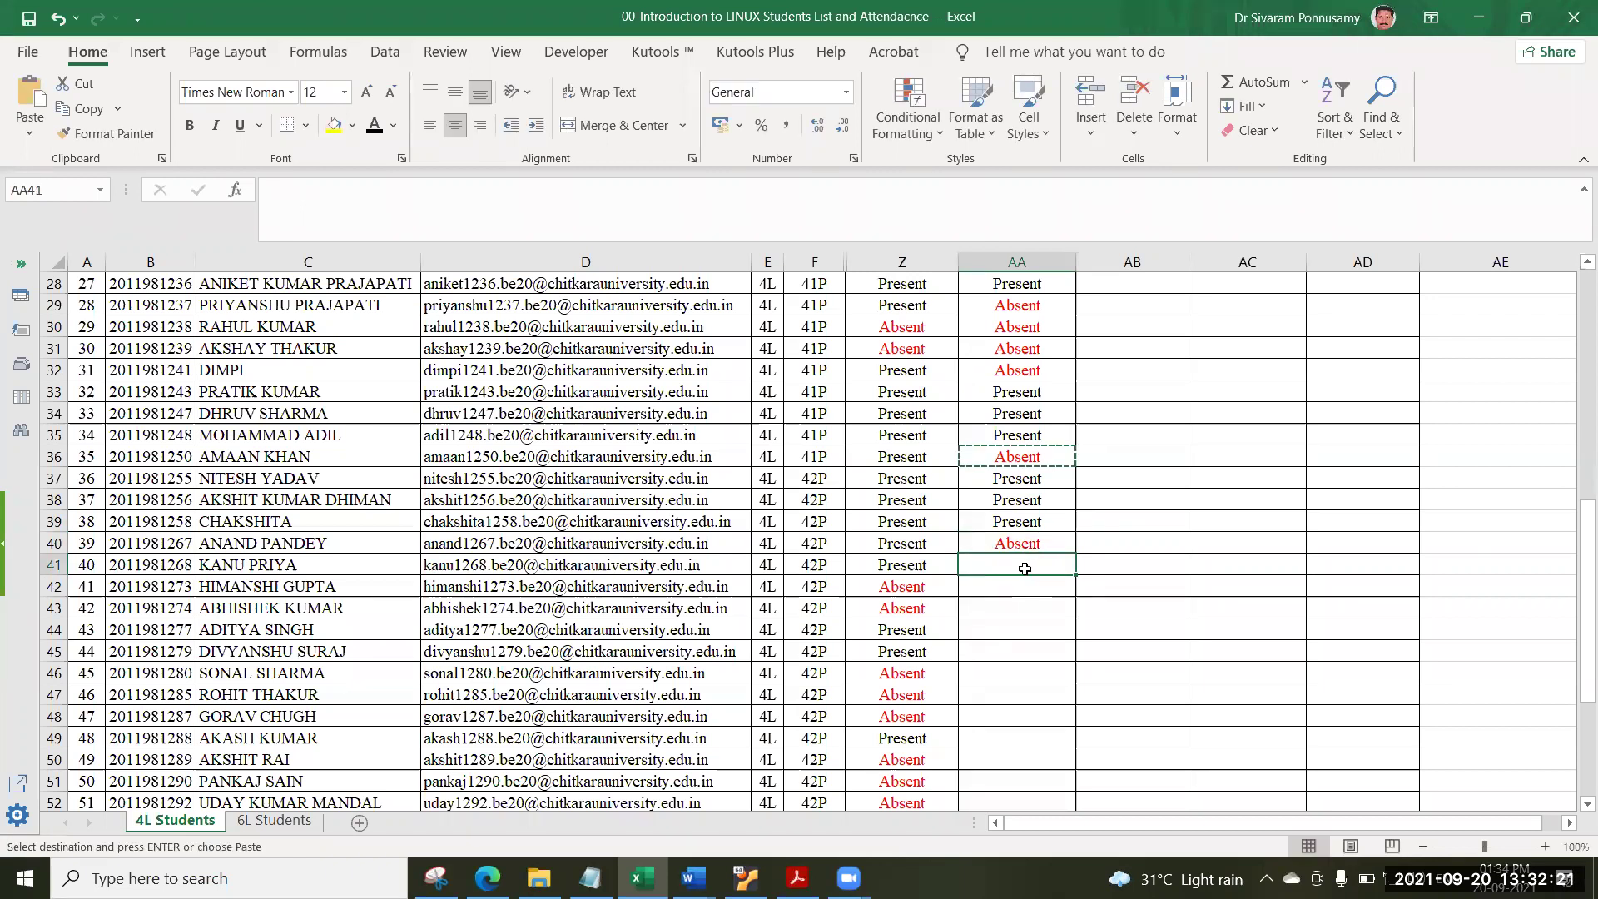
Enter Present in cells AA41 through AA44 of the 20-09-2021 (M) column.
type("Present")
key("Return")
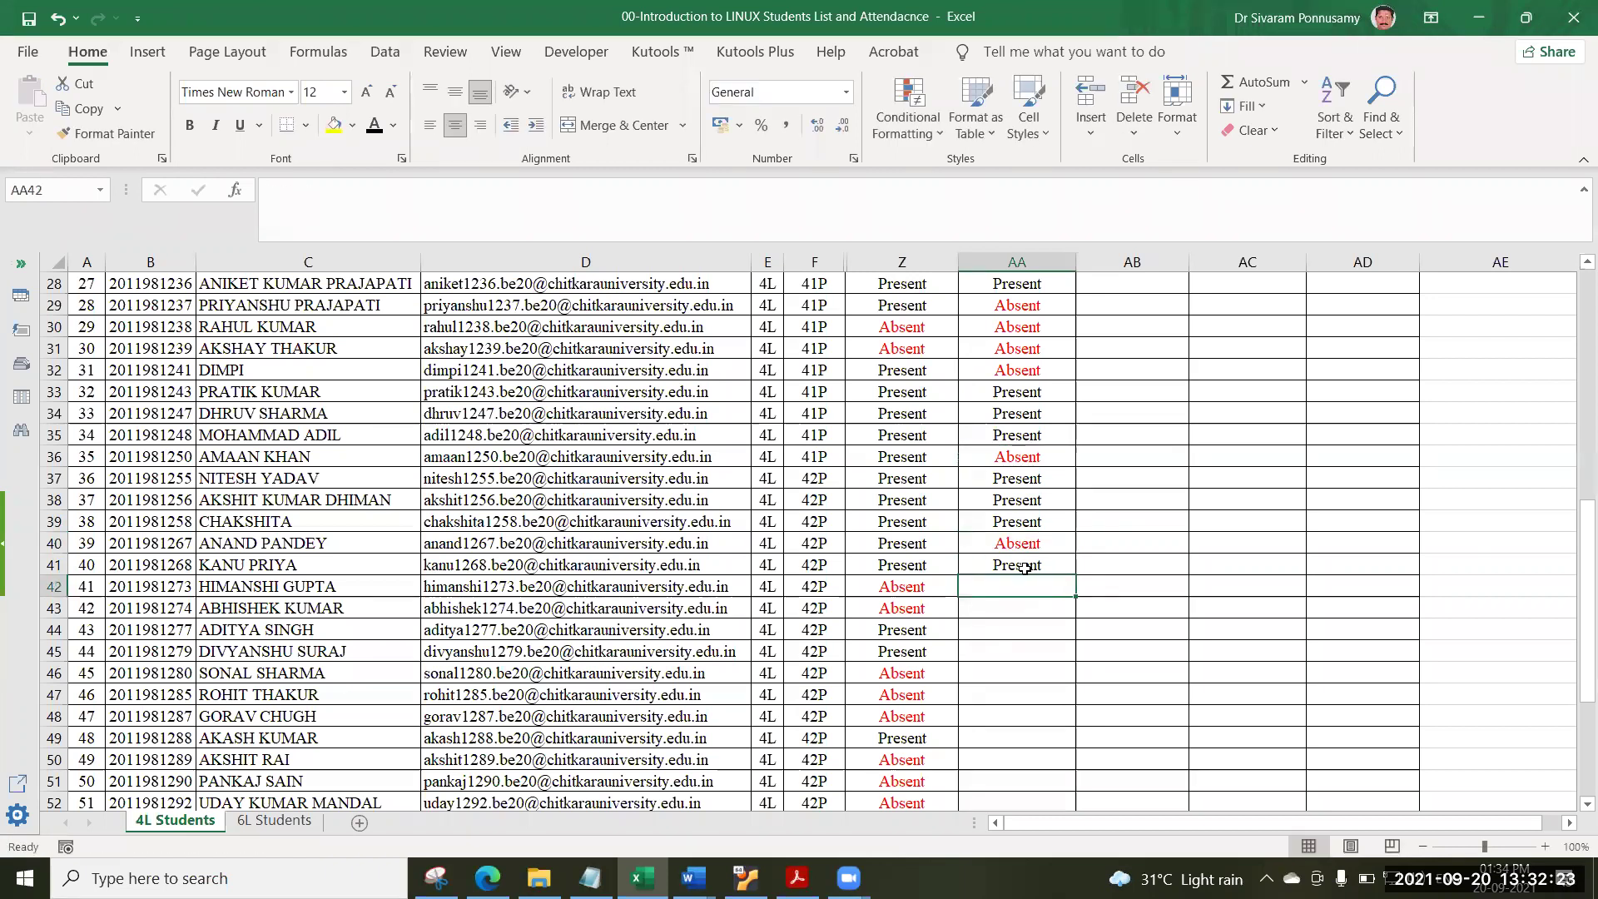
type("Present")
key("Return")
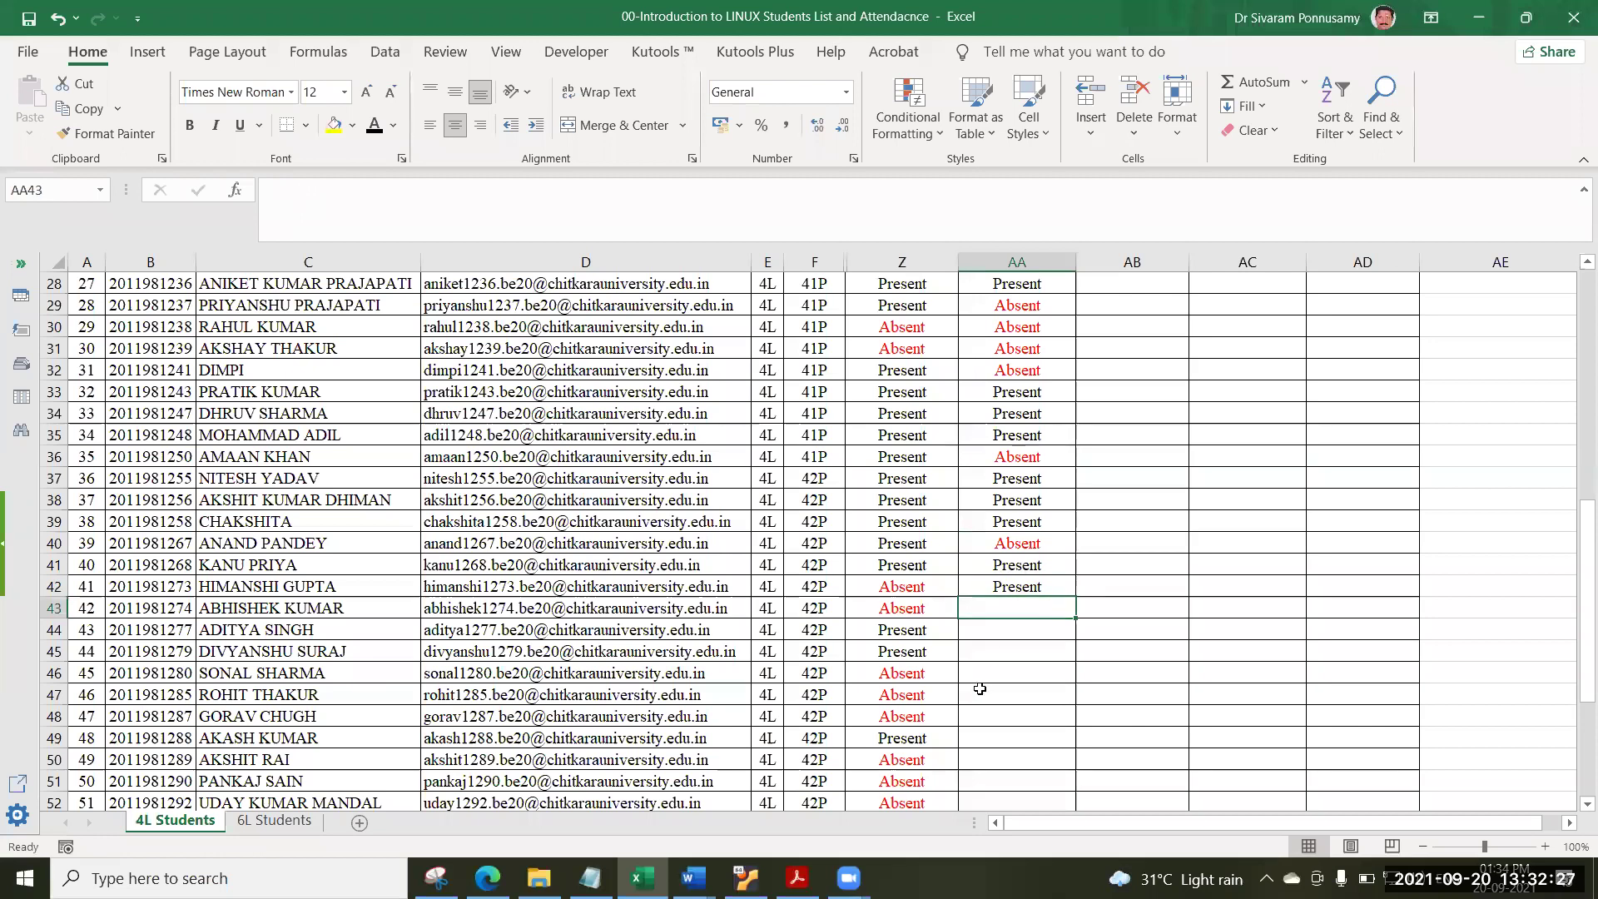
type("Present")
key("Return")
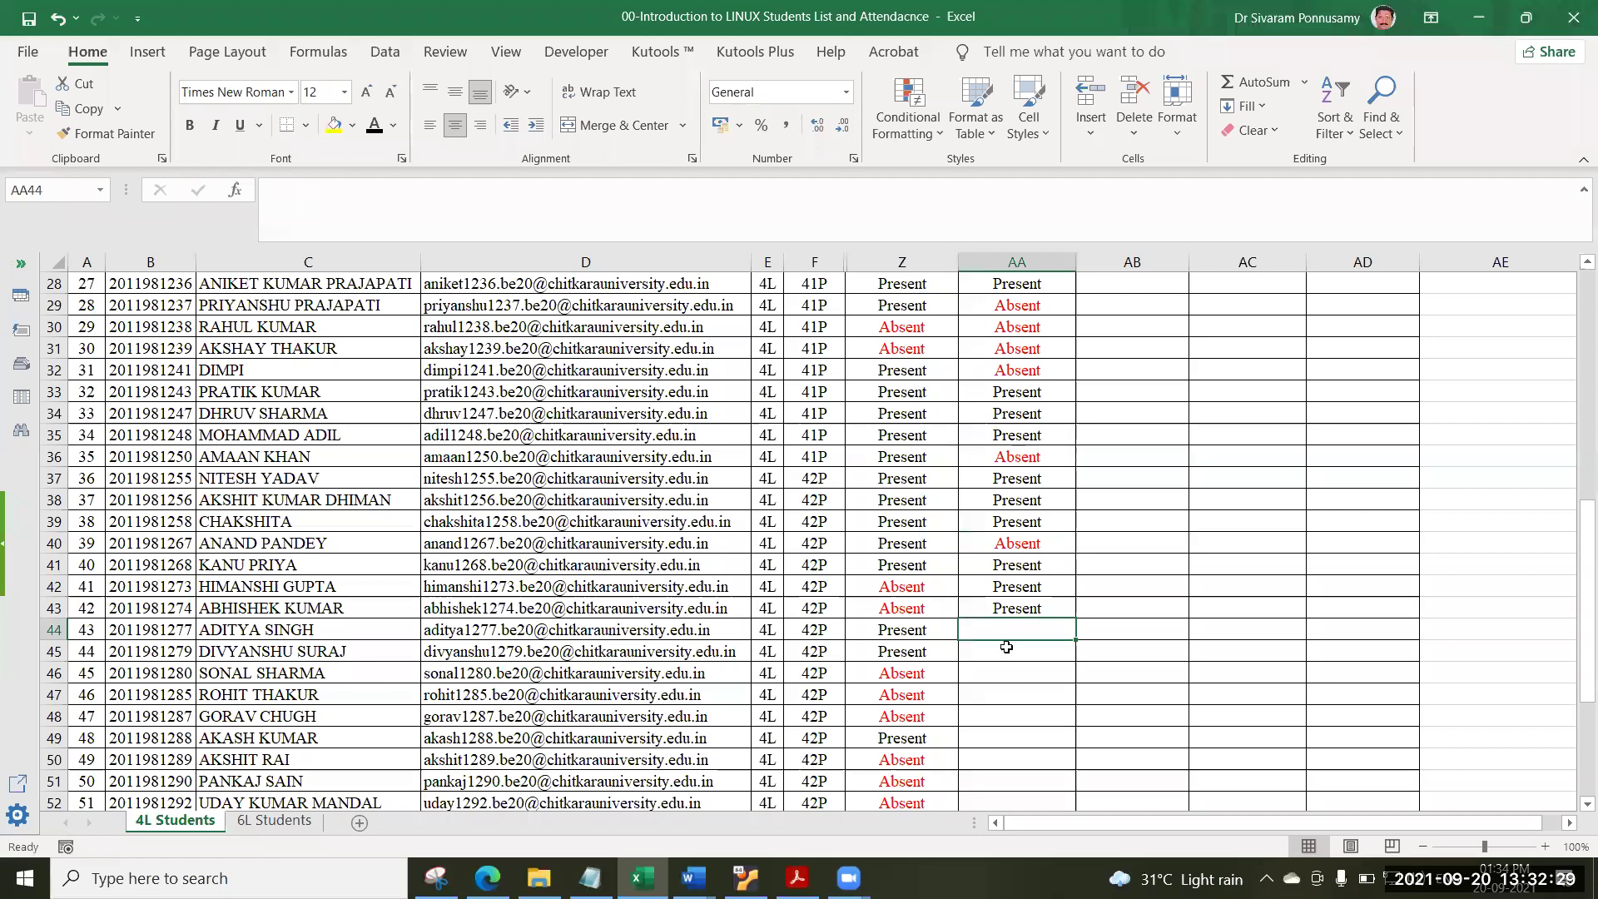
type("Present")
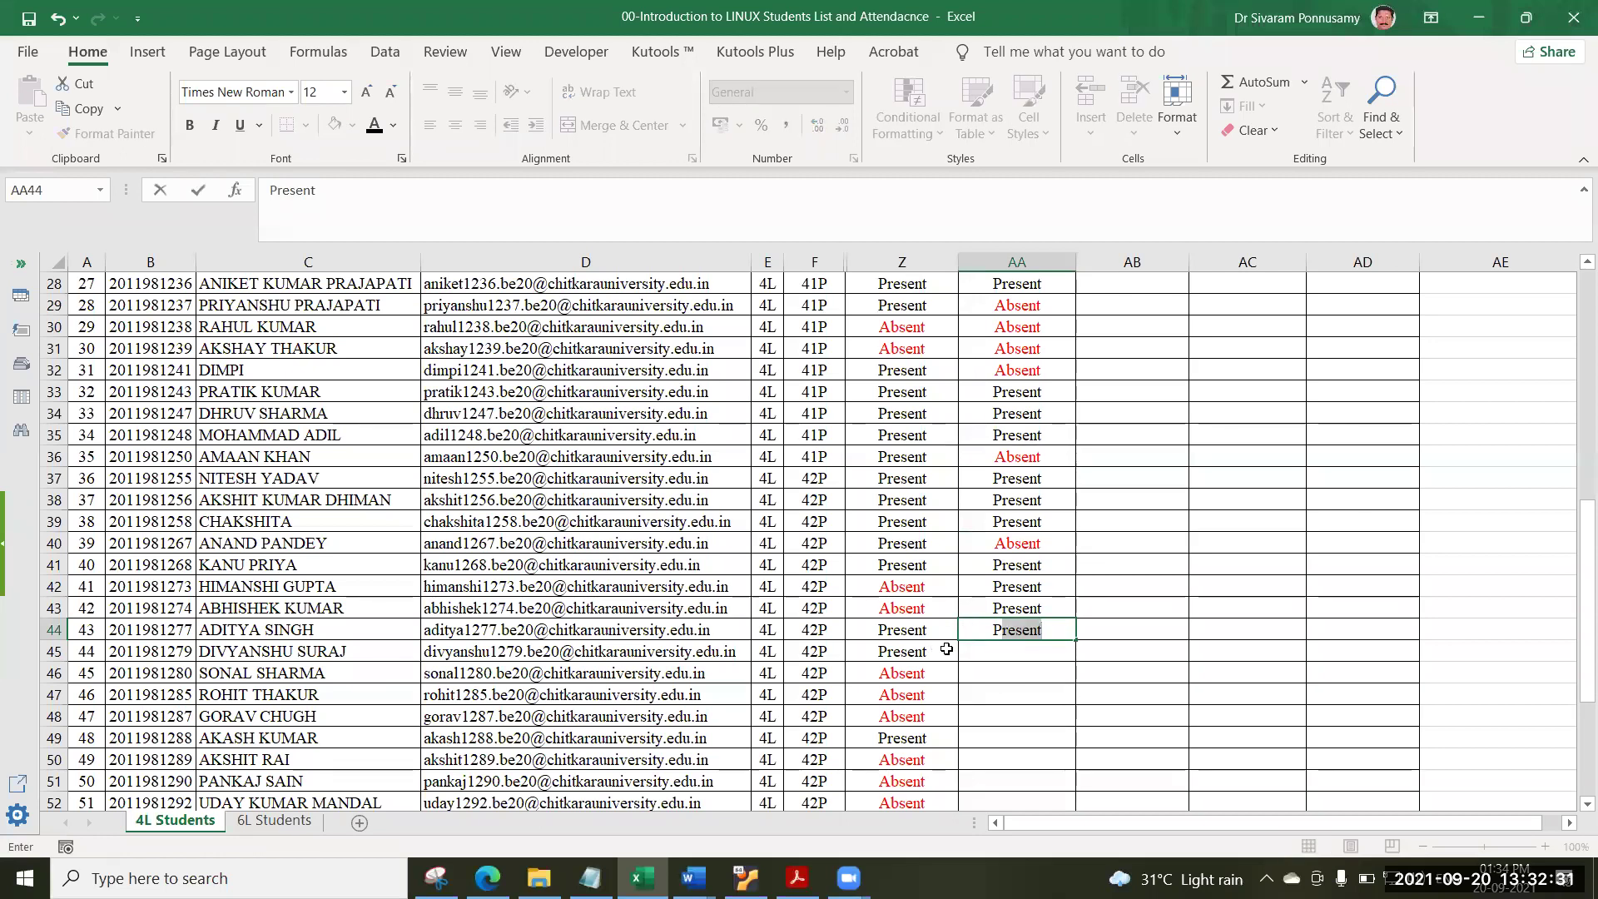
key("Return")
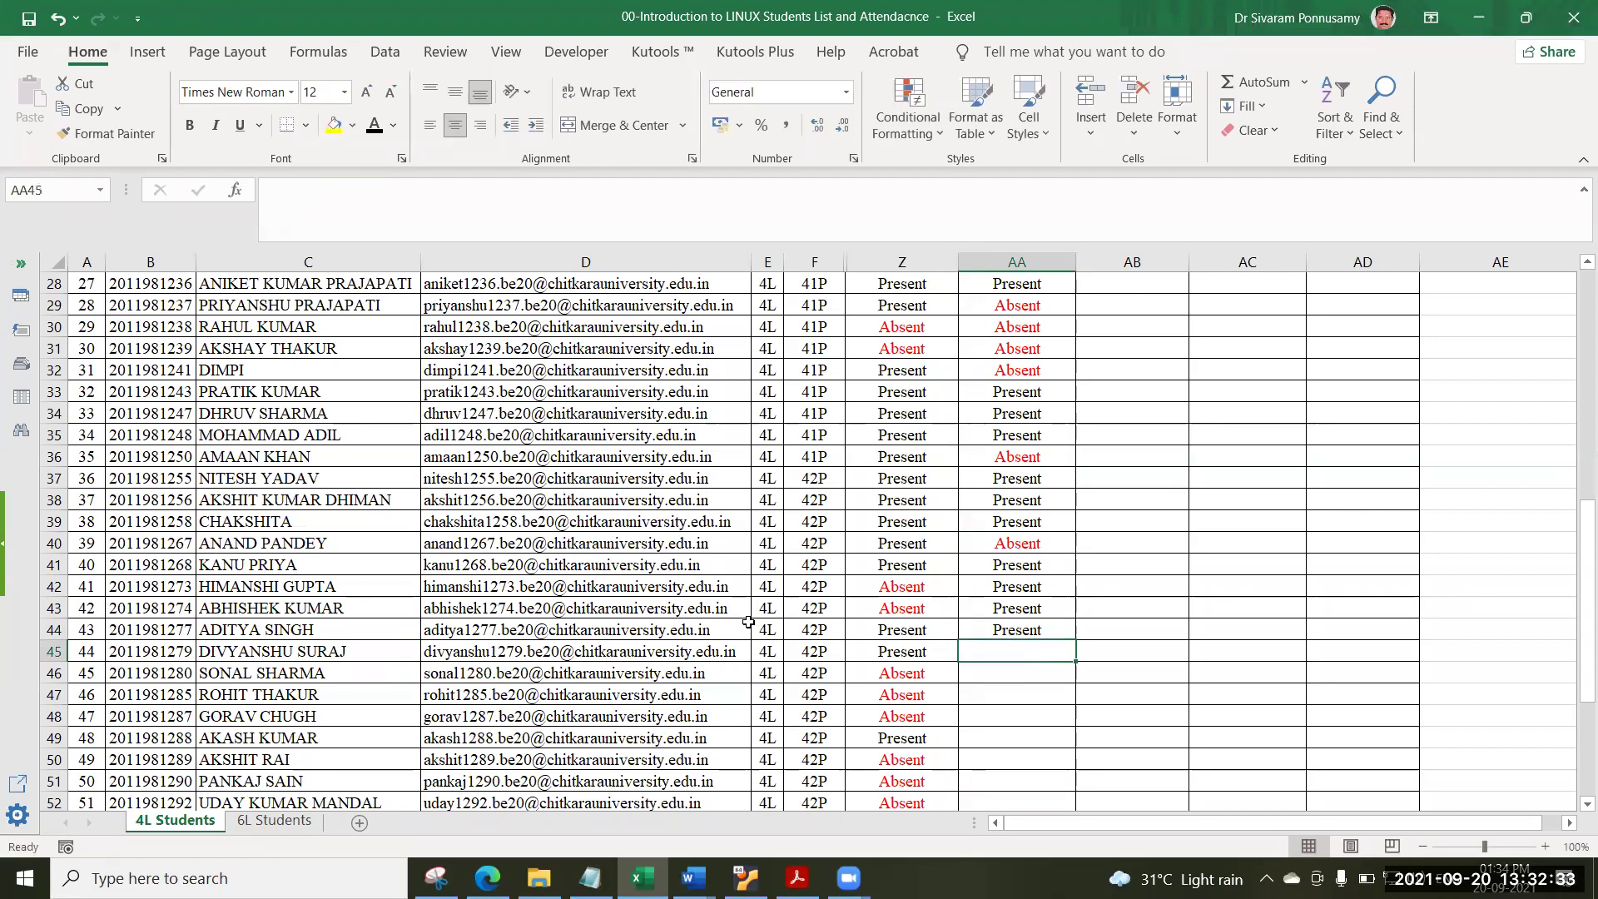
Enter Present in cells AA45 through AA47 of the 20-09-2021 (M) column.
scroll(749, 622, "down", 1)
scroll(749, 622, "down", 2)
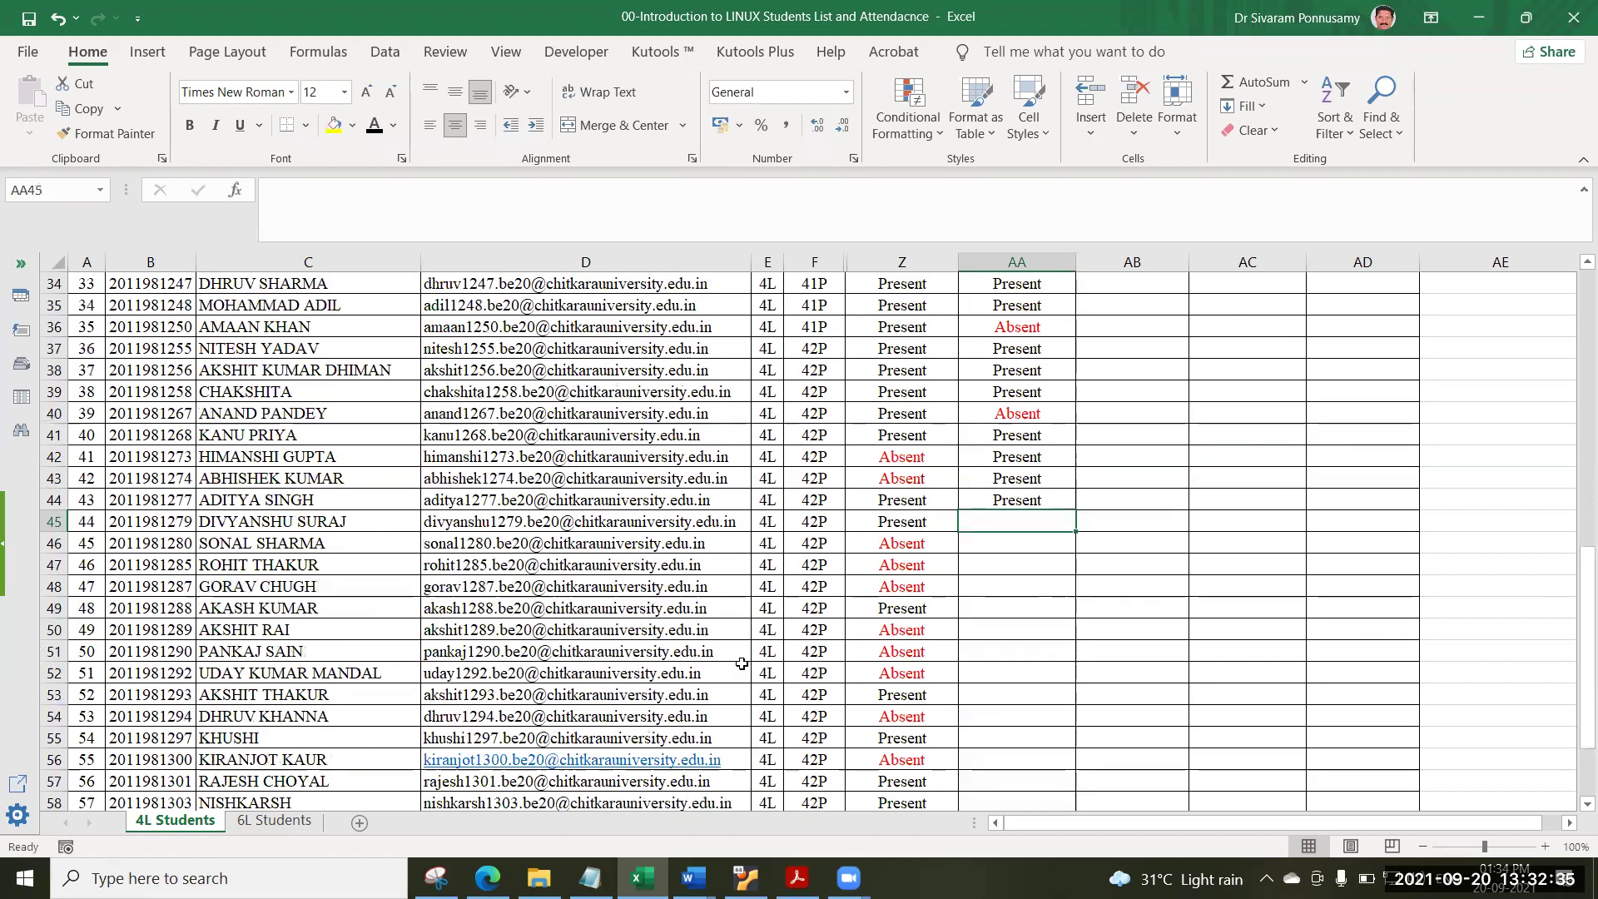
type("Present")
key("Return")
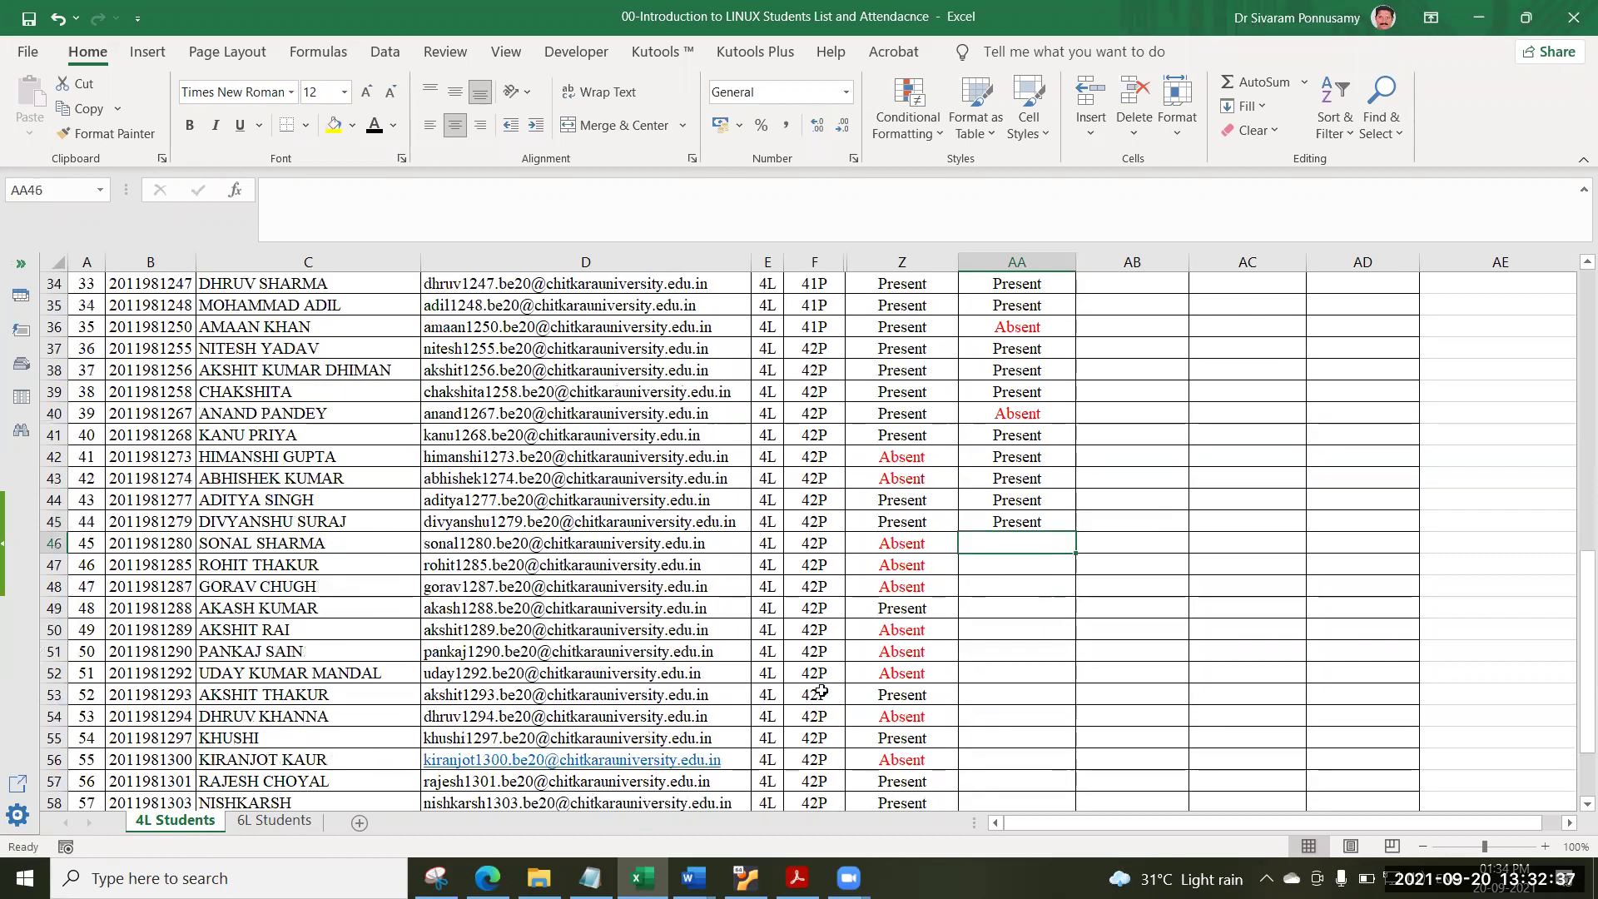
type("Present")
key("Return")
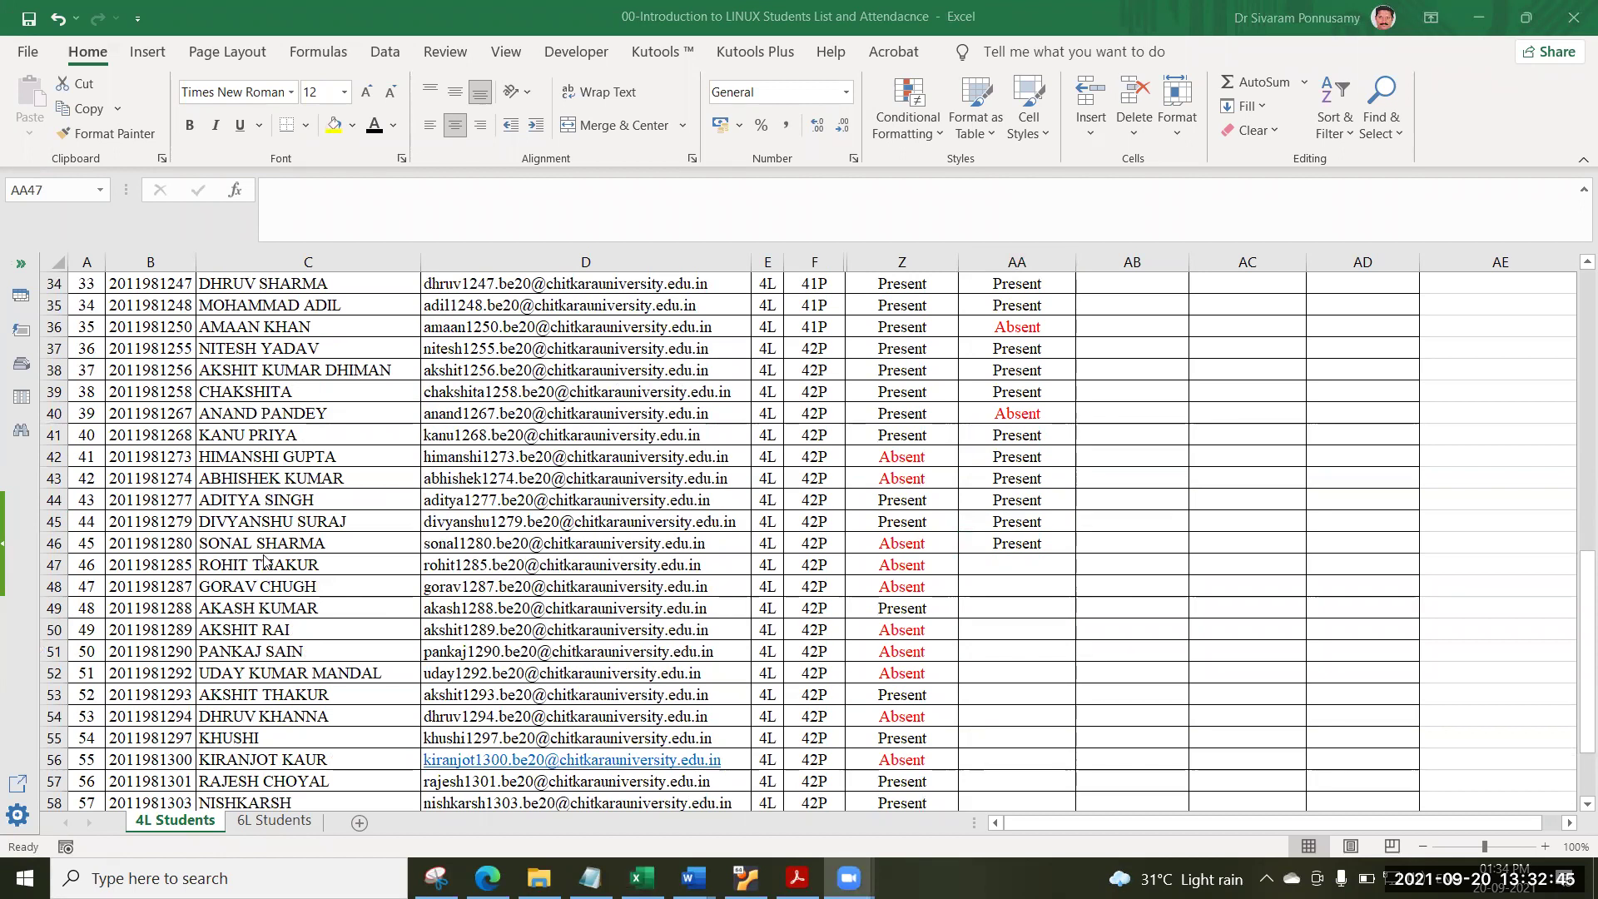
left_click(1015, 564)
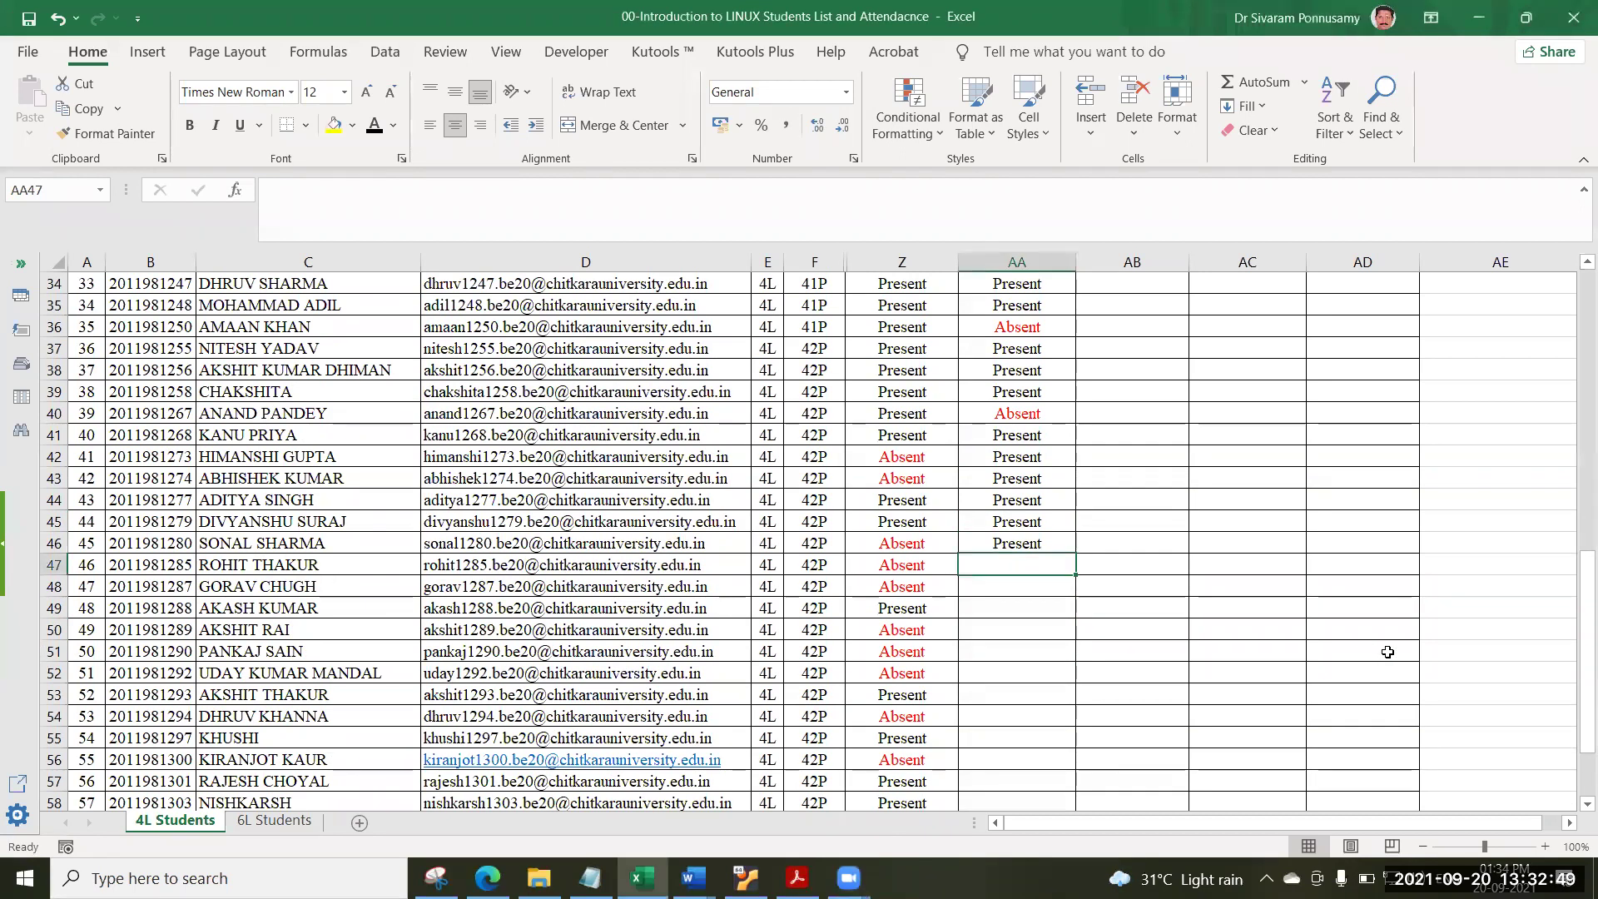
type("Present")
key("Return")
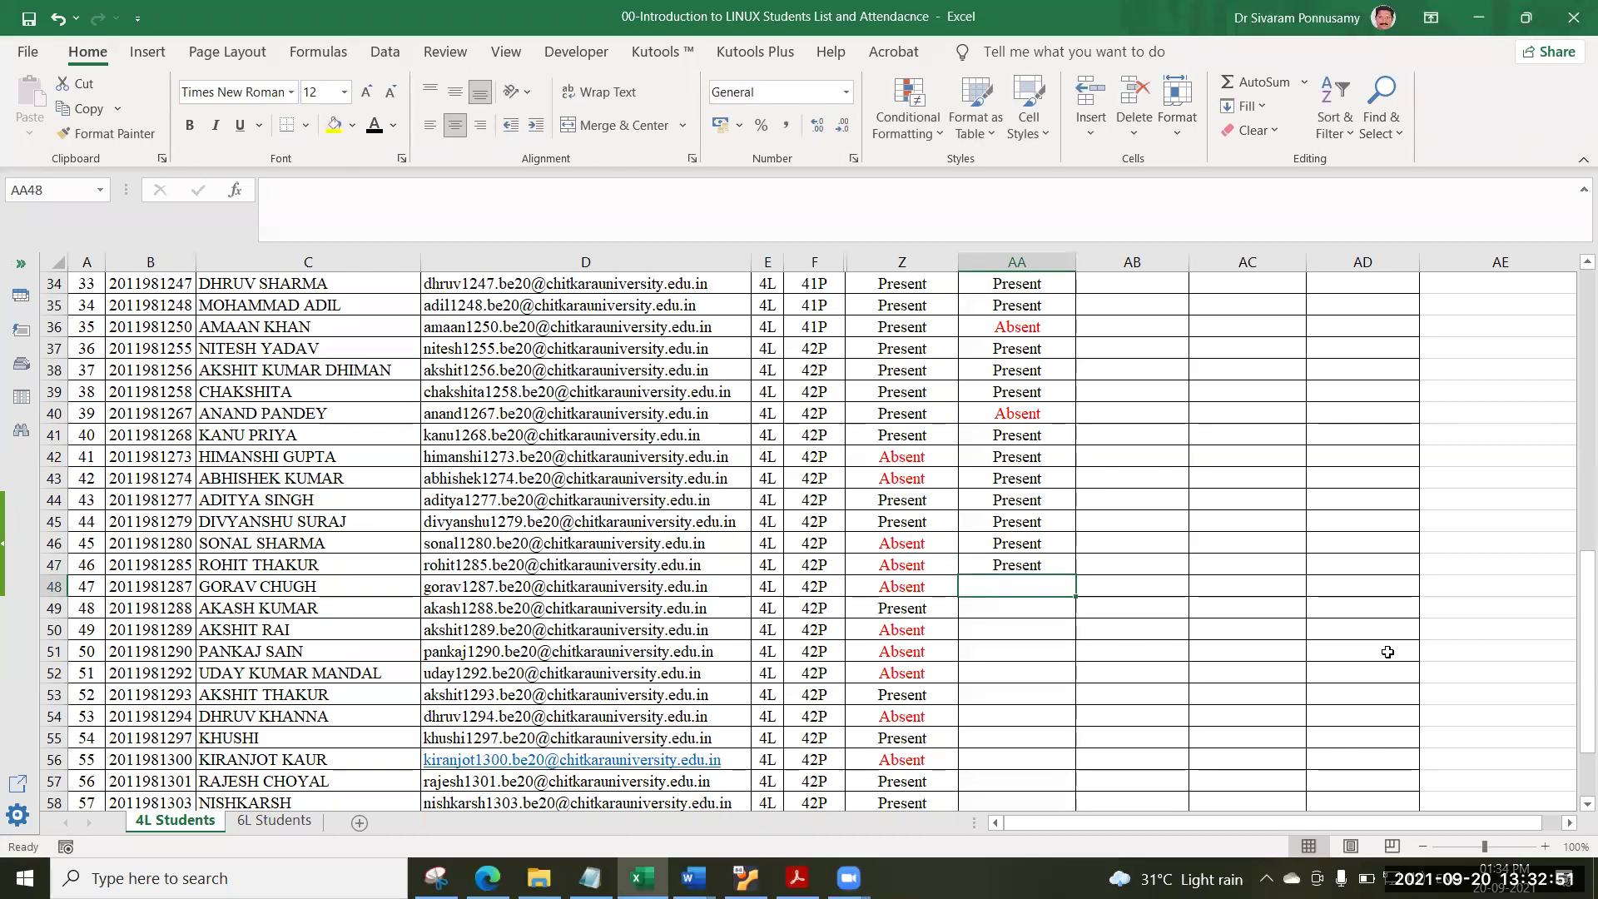
Mark the student in row 48 as Absent by copying the red entry from Z48 into AA48.
type("P")
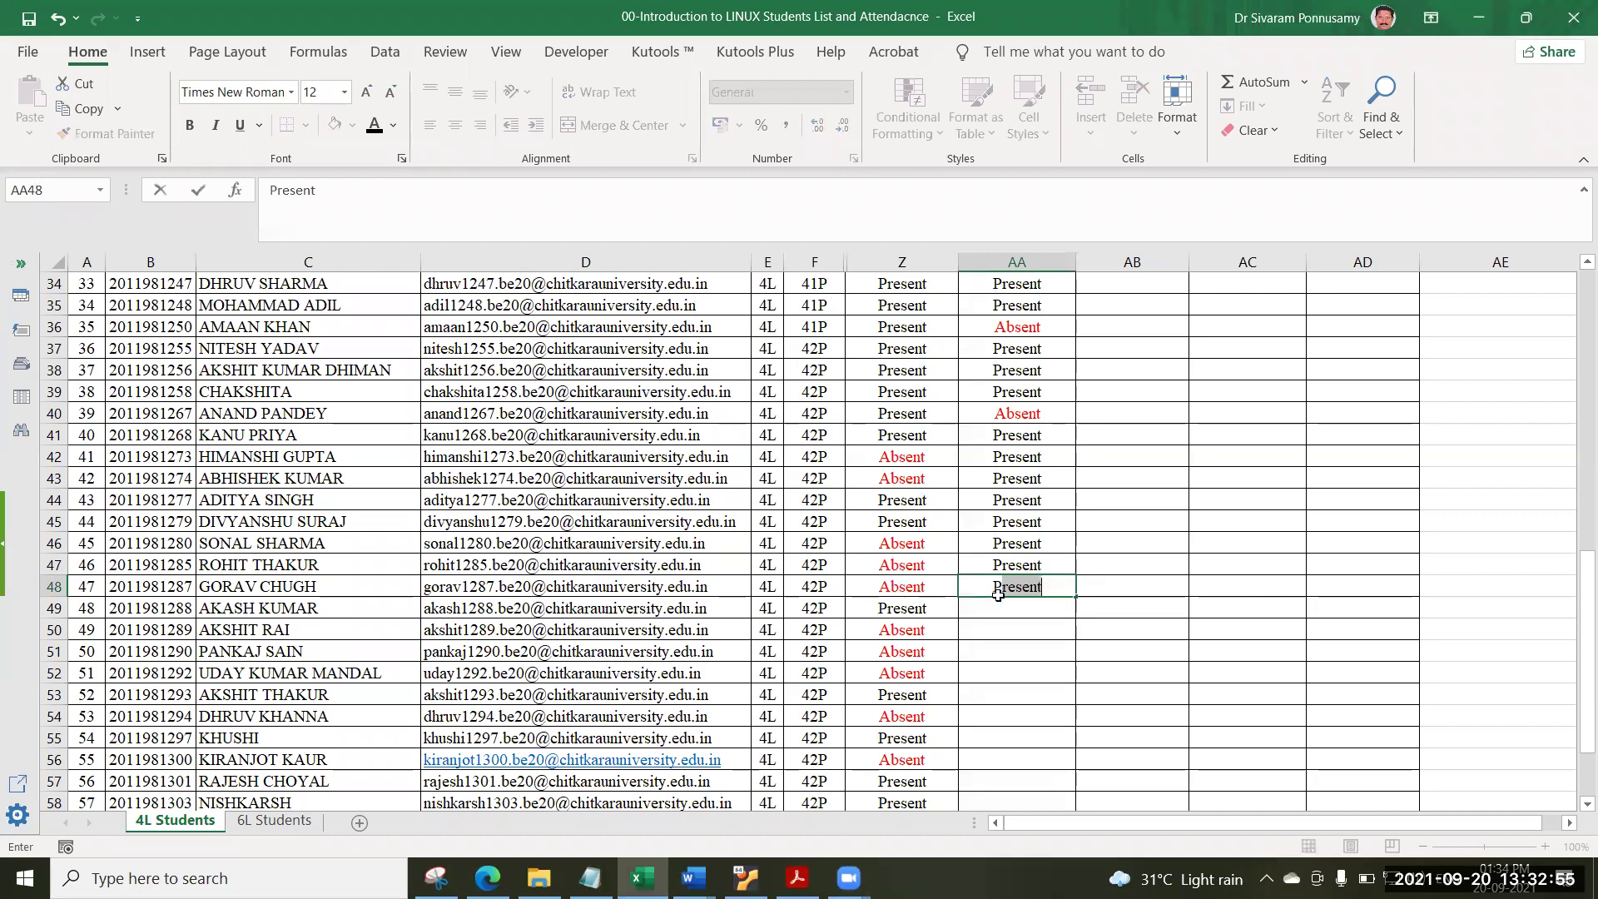
key("BackSpace")
key("BackSpace")
type("A")
key("Return")
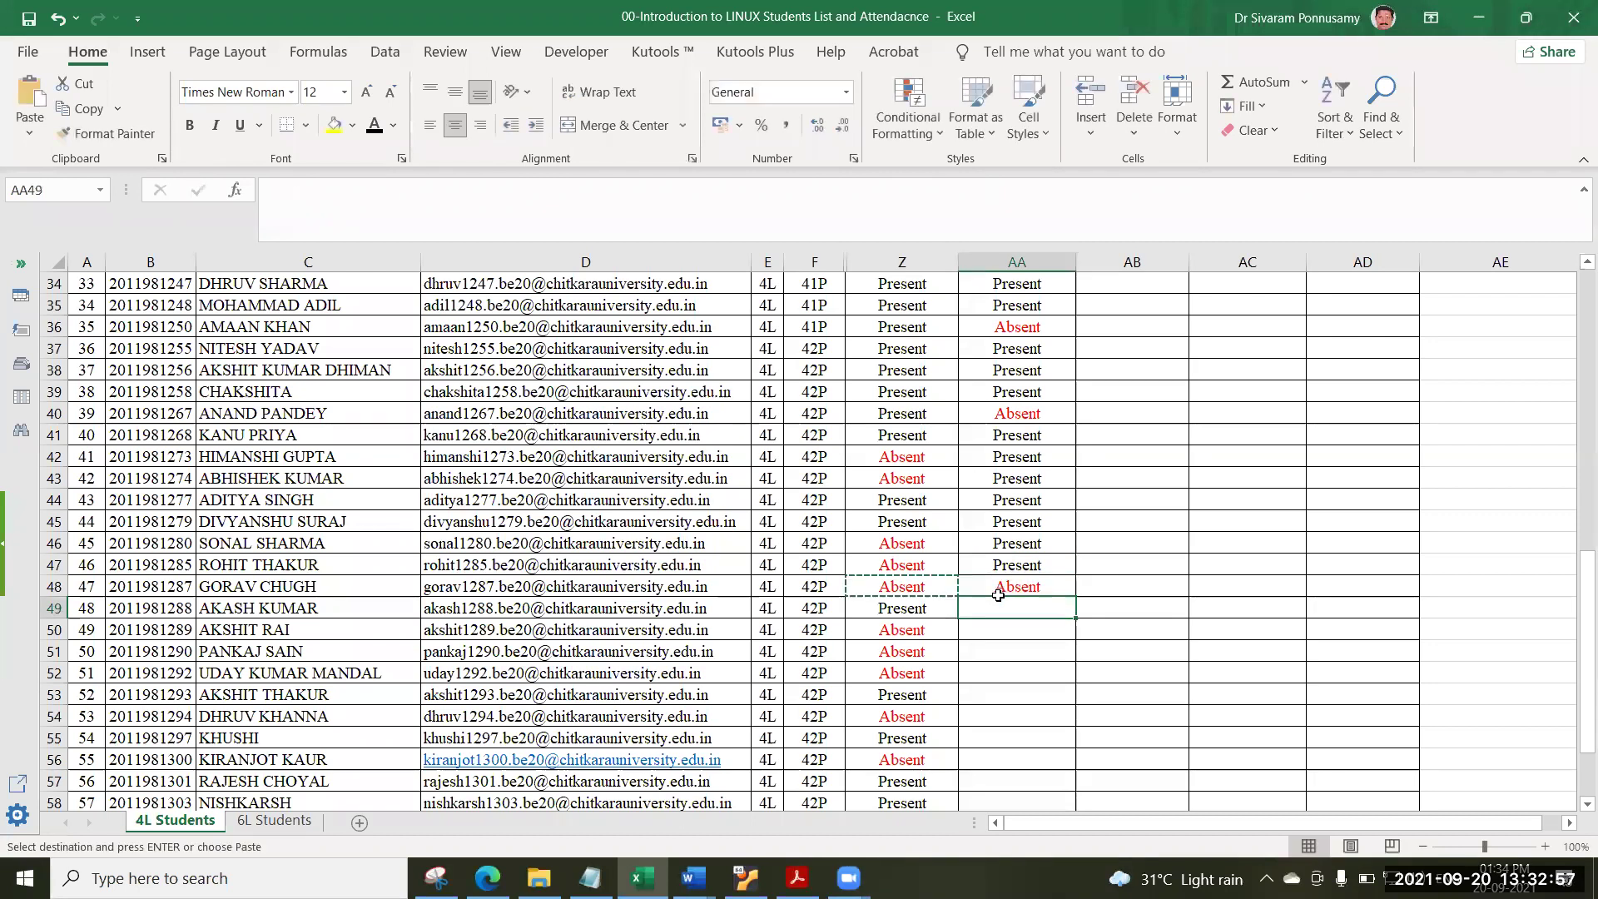
Enter Present in cell AA49 of the 20-09-2021 (M) column.
scroll(1007, 612, "down", 1)
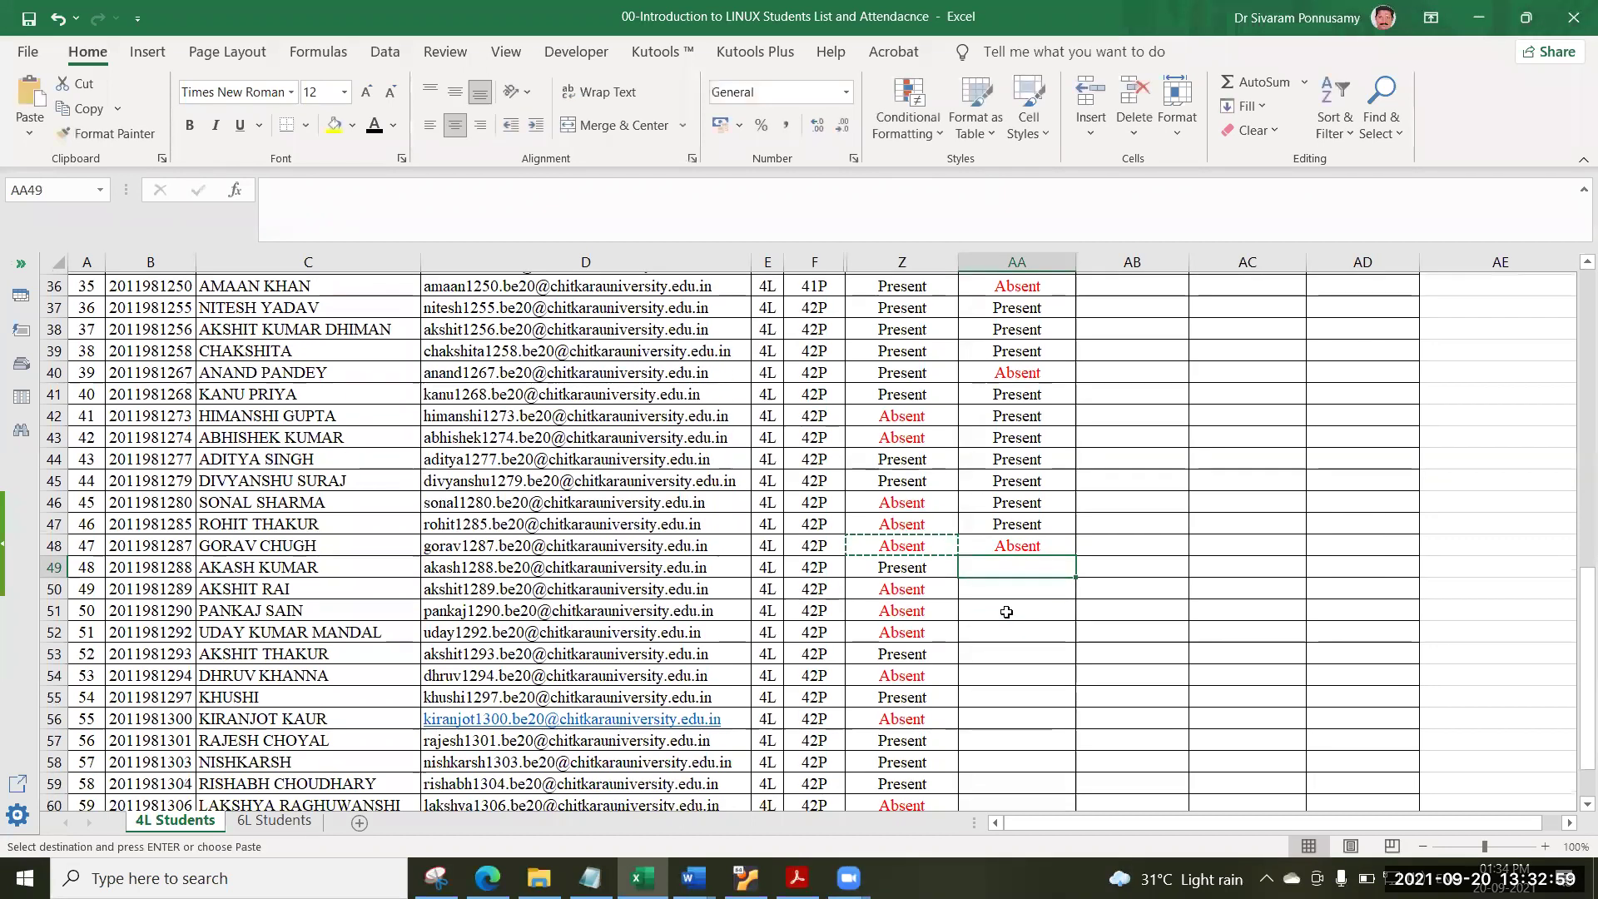
scroll(1007, 611, "down", 3)
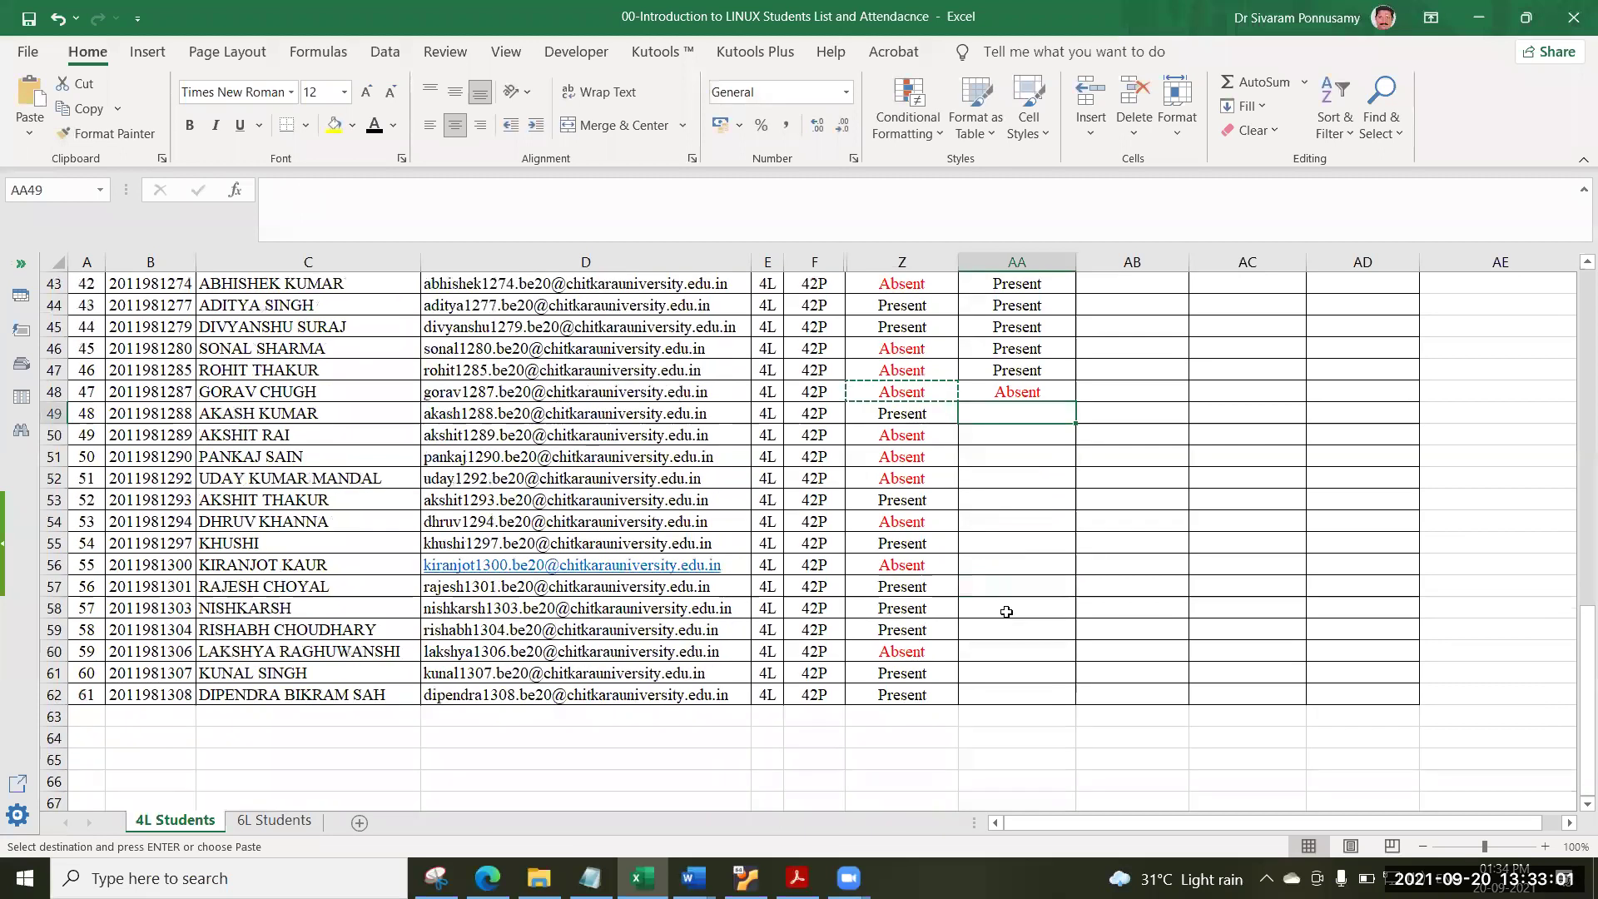
type("Present")
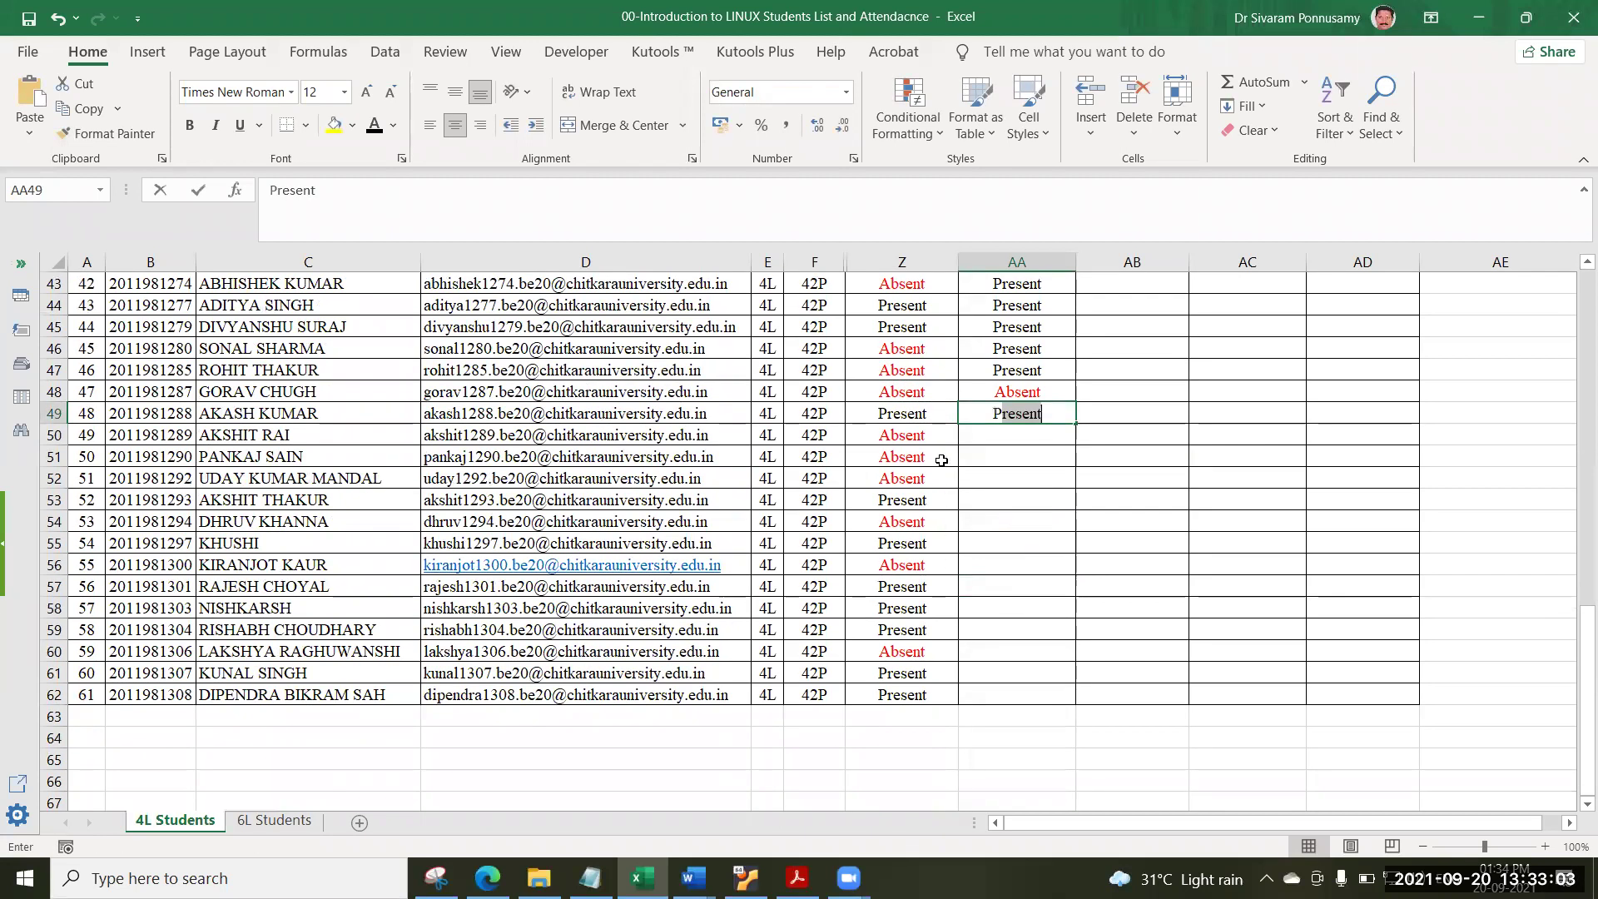
key("Return")
Mark the students in rows 50 through 52 as Absent by copying the red entry from Z50 into AA50, AA51 and AA52.
type("P")
key("Return")
left_click(942, 442)
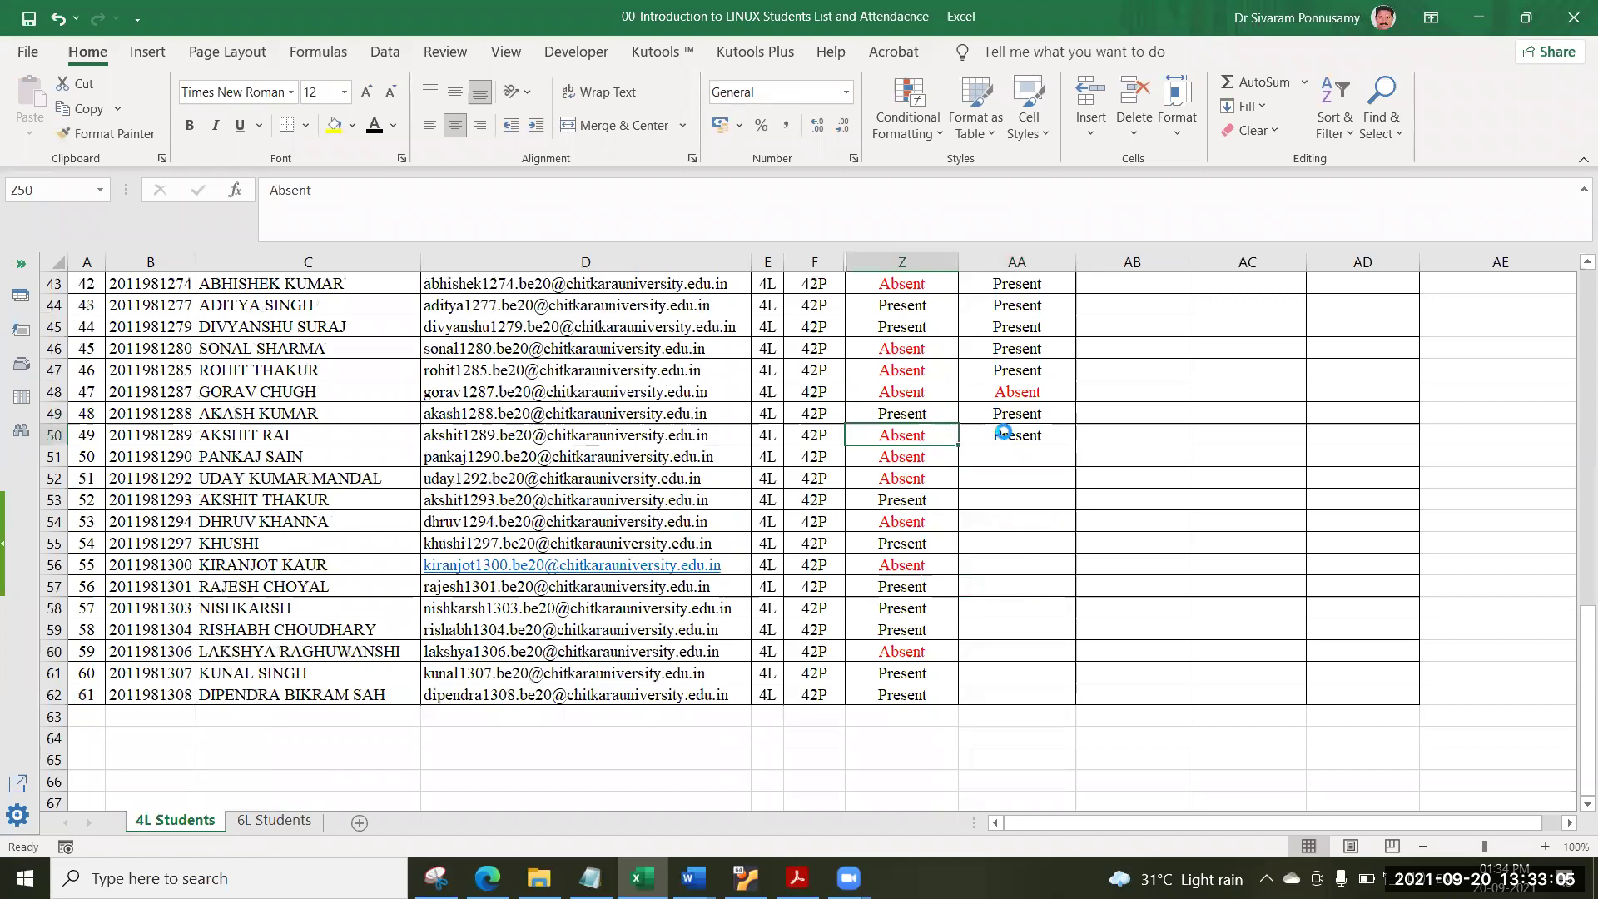
key("ctrl+c")
left_click(1004, 437)
key("ctrl+v")
left_click(1008, 458)
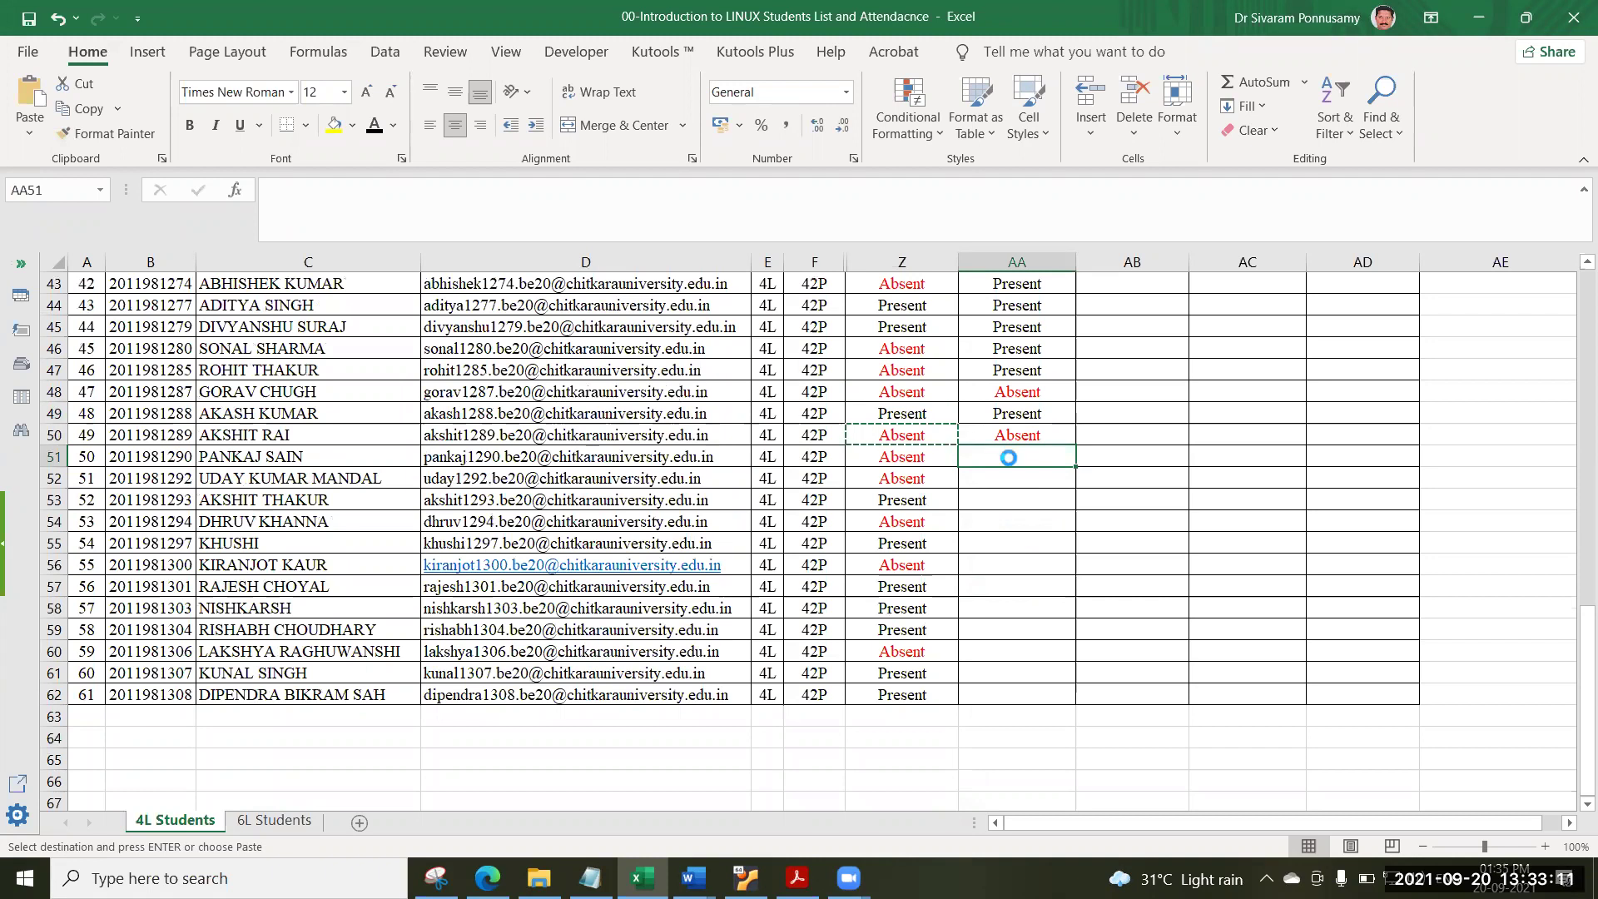
key("ctrl+v")
left_click(1010, 480)
key("ctrl+v")
Enter Present in cell AA53 for the student in row 53.
left_click(1026, 504)
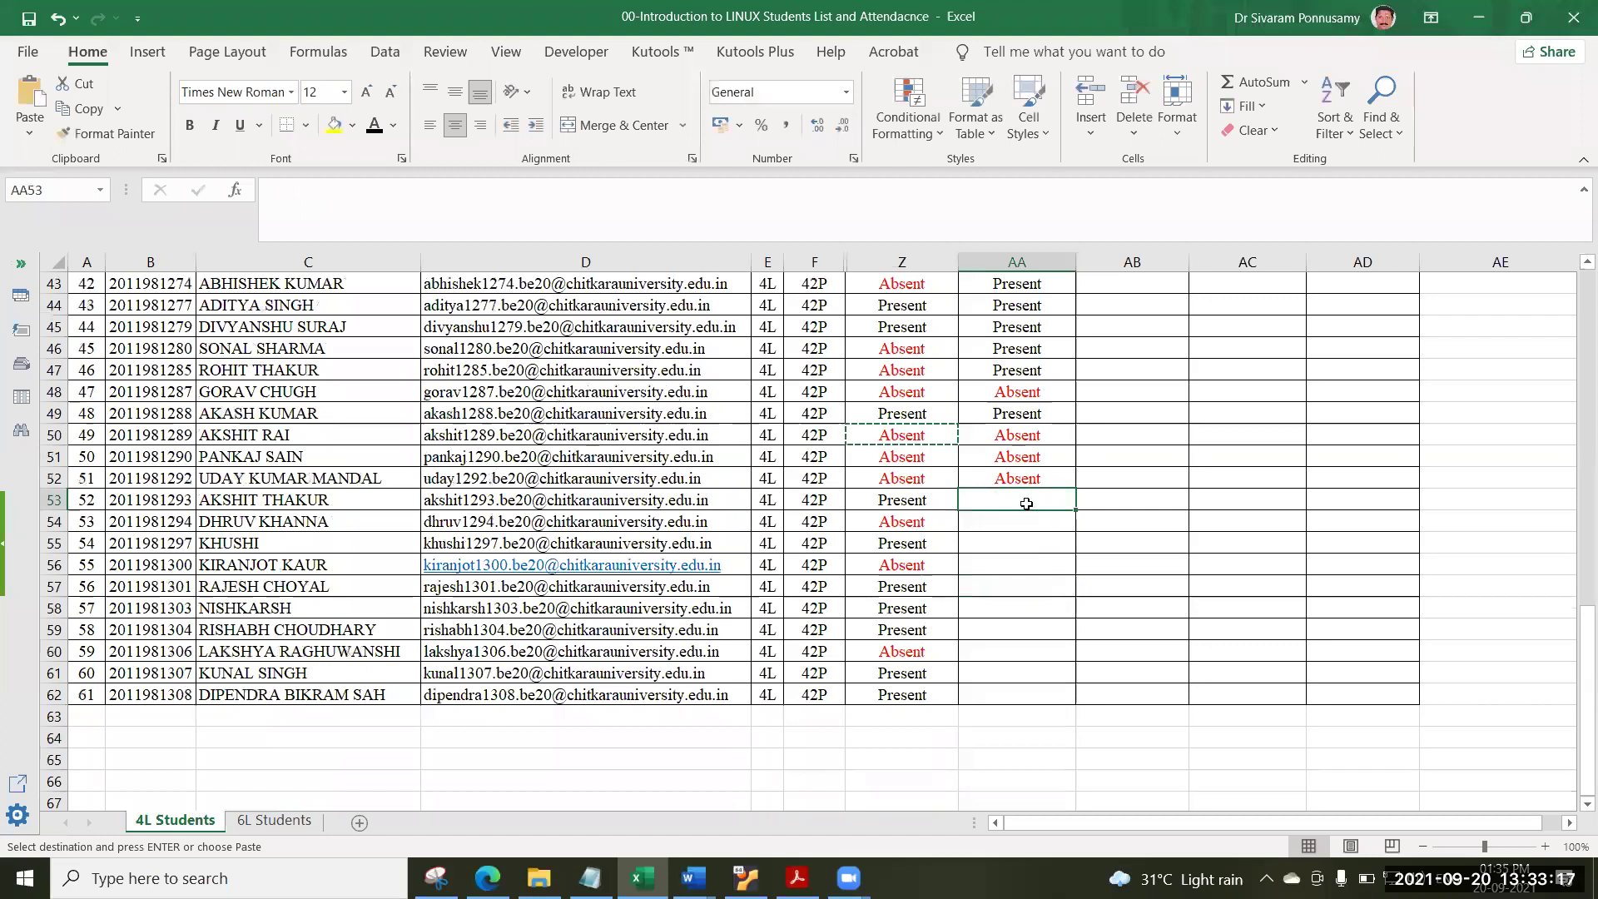
type("Present")
key("Return")
Mark the student in row 54 as Absent by copying the red entry from Z54 into AA54.
type("Present")
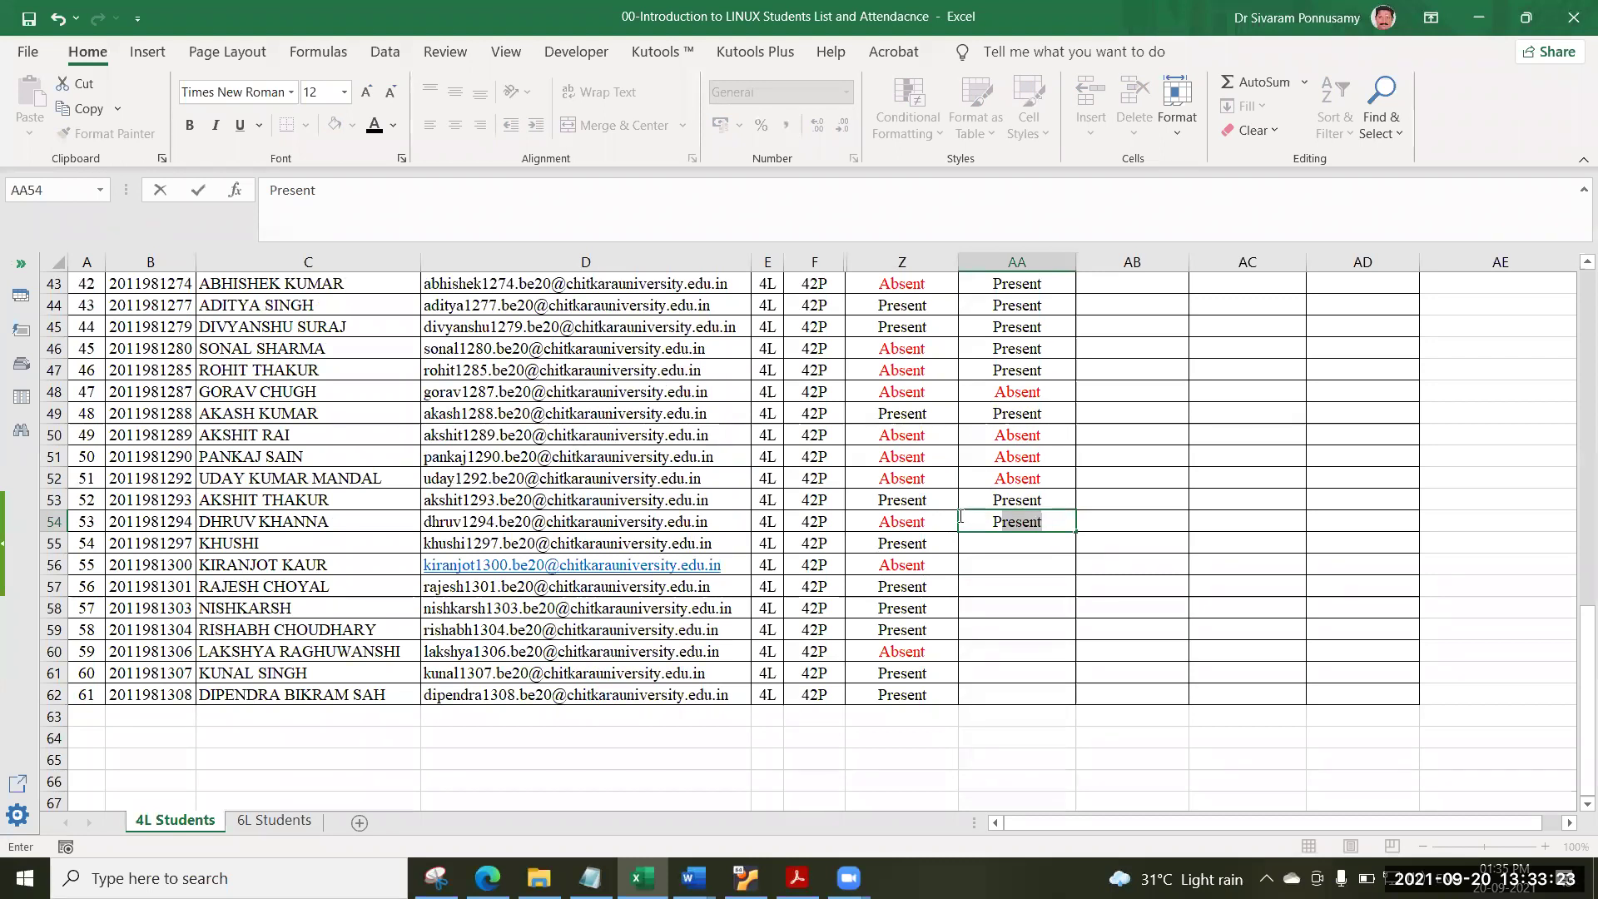
key("Escape")
key("Left")
key("ctrl+c")
key("Right")
key("ctrl+v")
Enter Present in cells AA55 through AA59 of the 20-09-2021 (M) column.
key("Down")
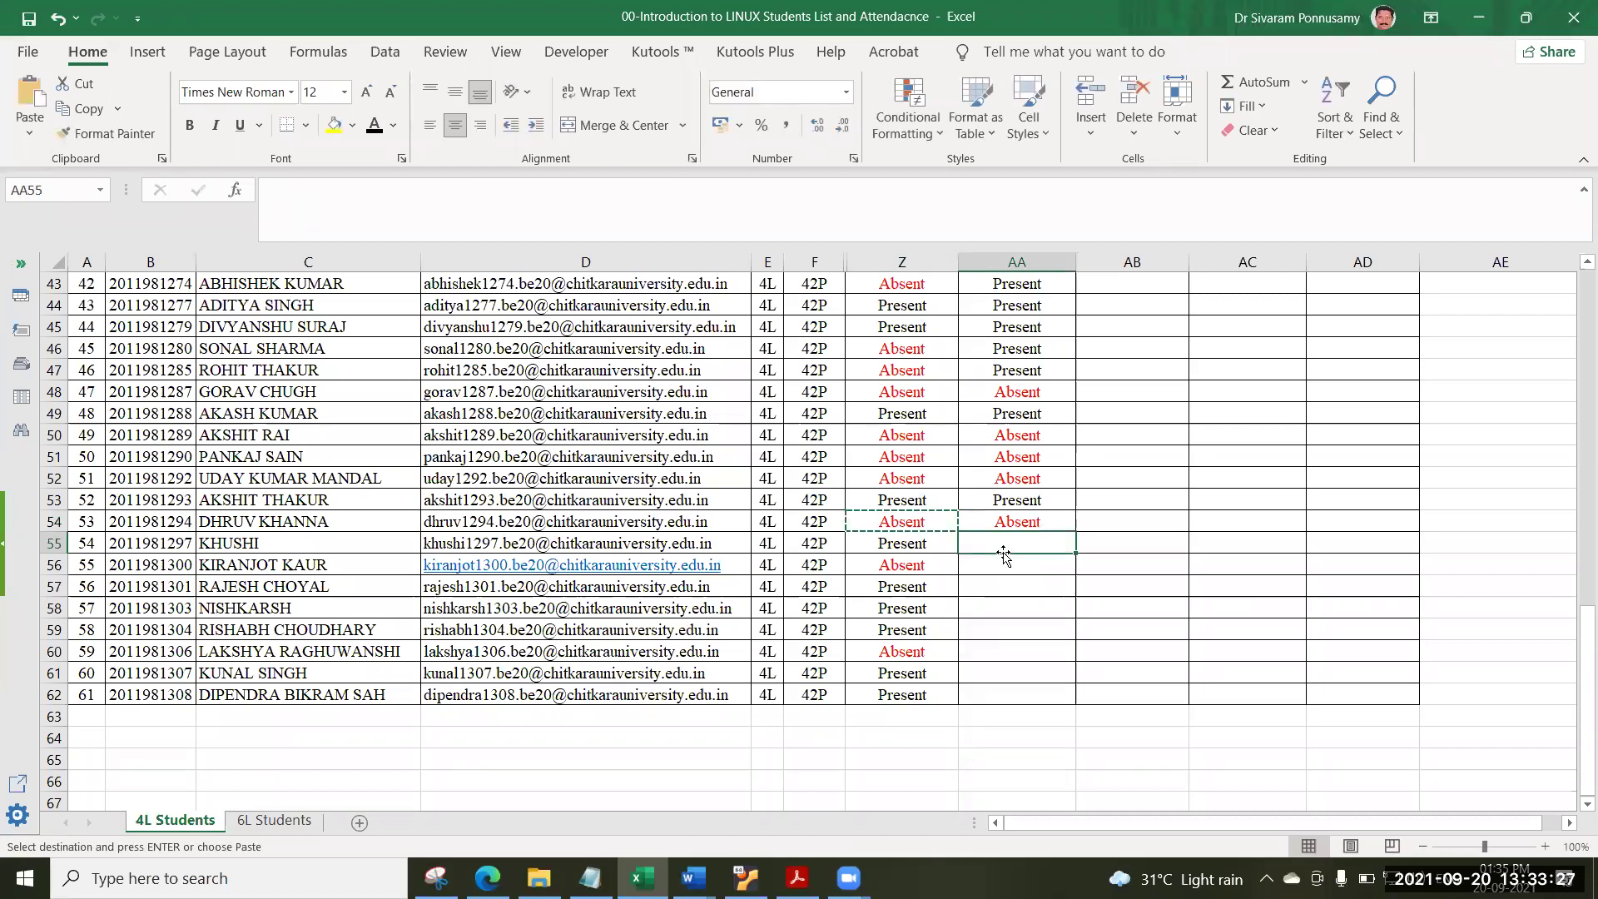
type("Present")
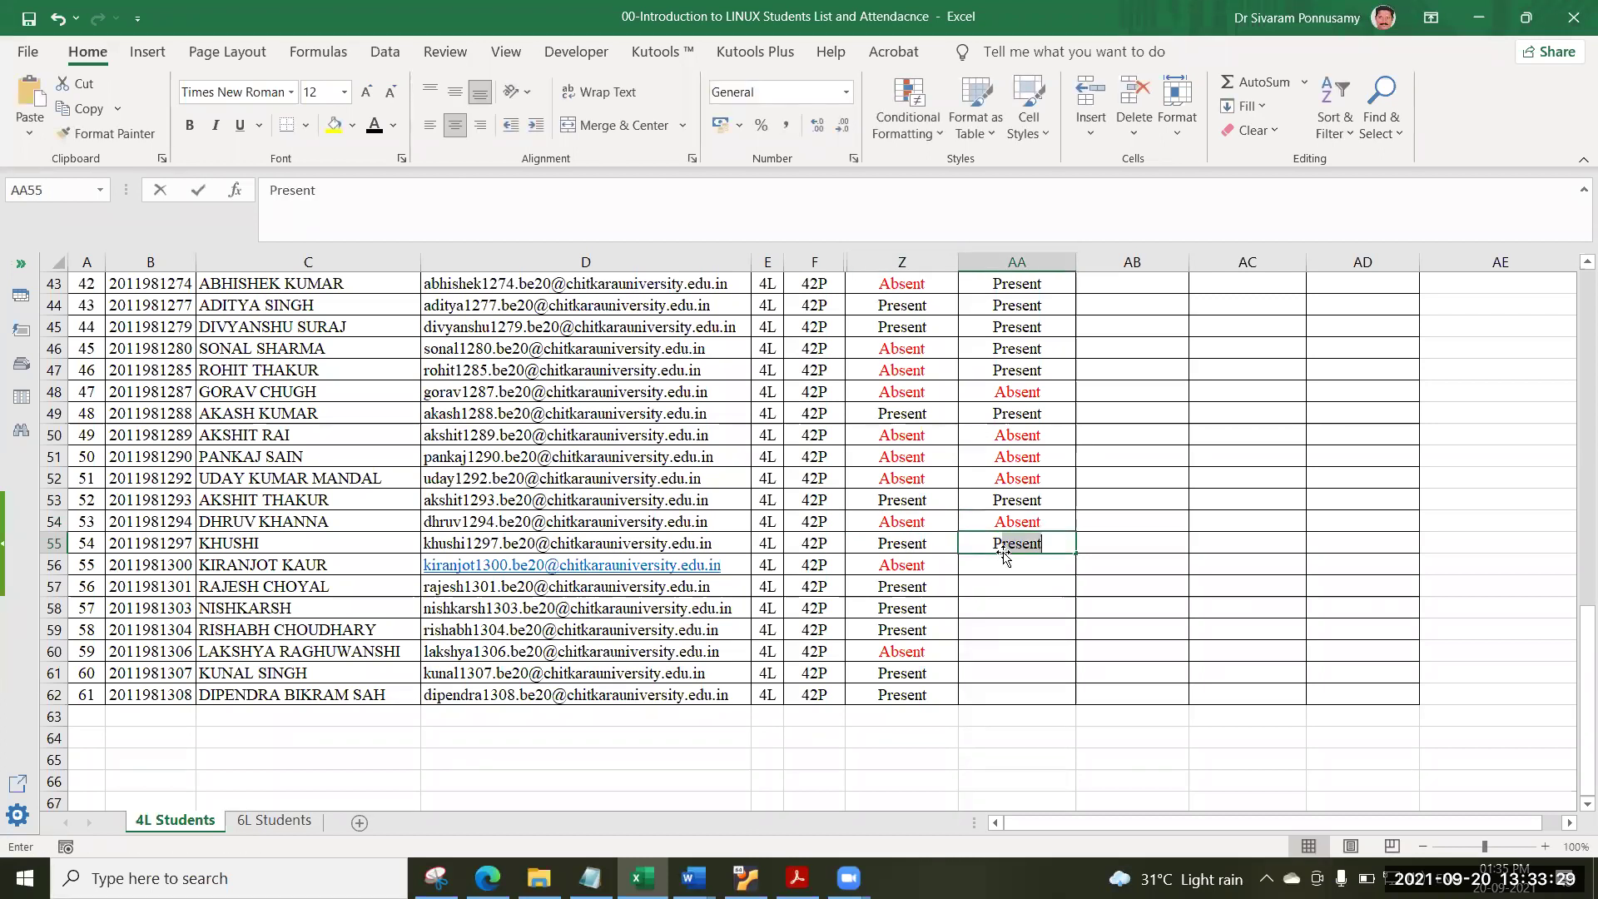
key("Return")
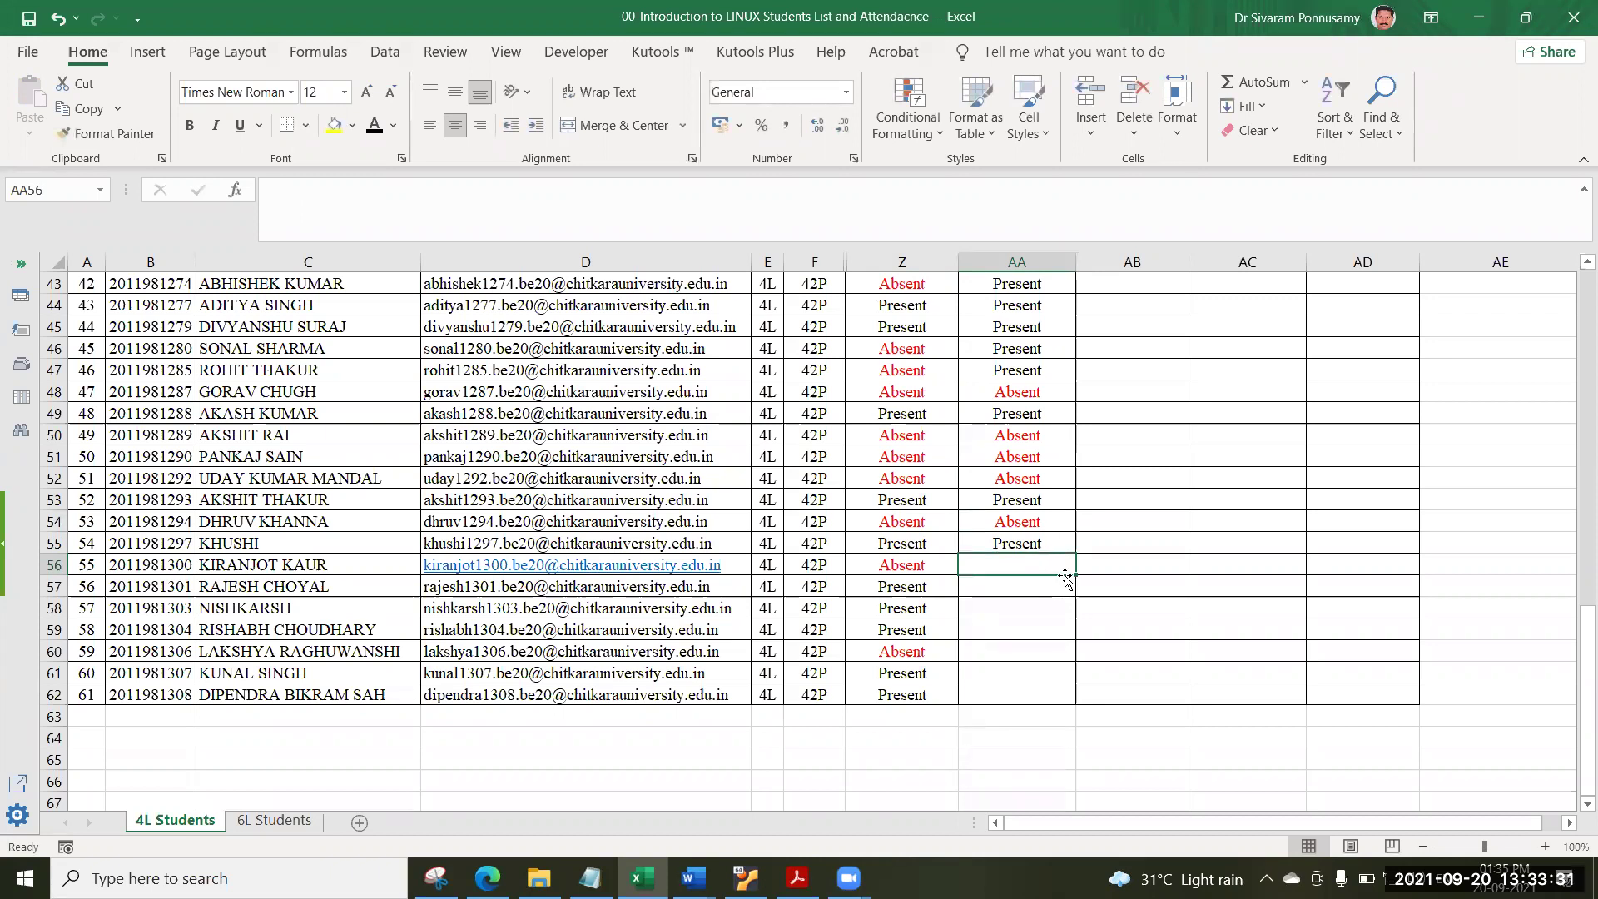
type("Present")
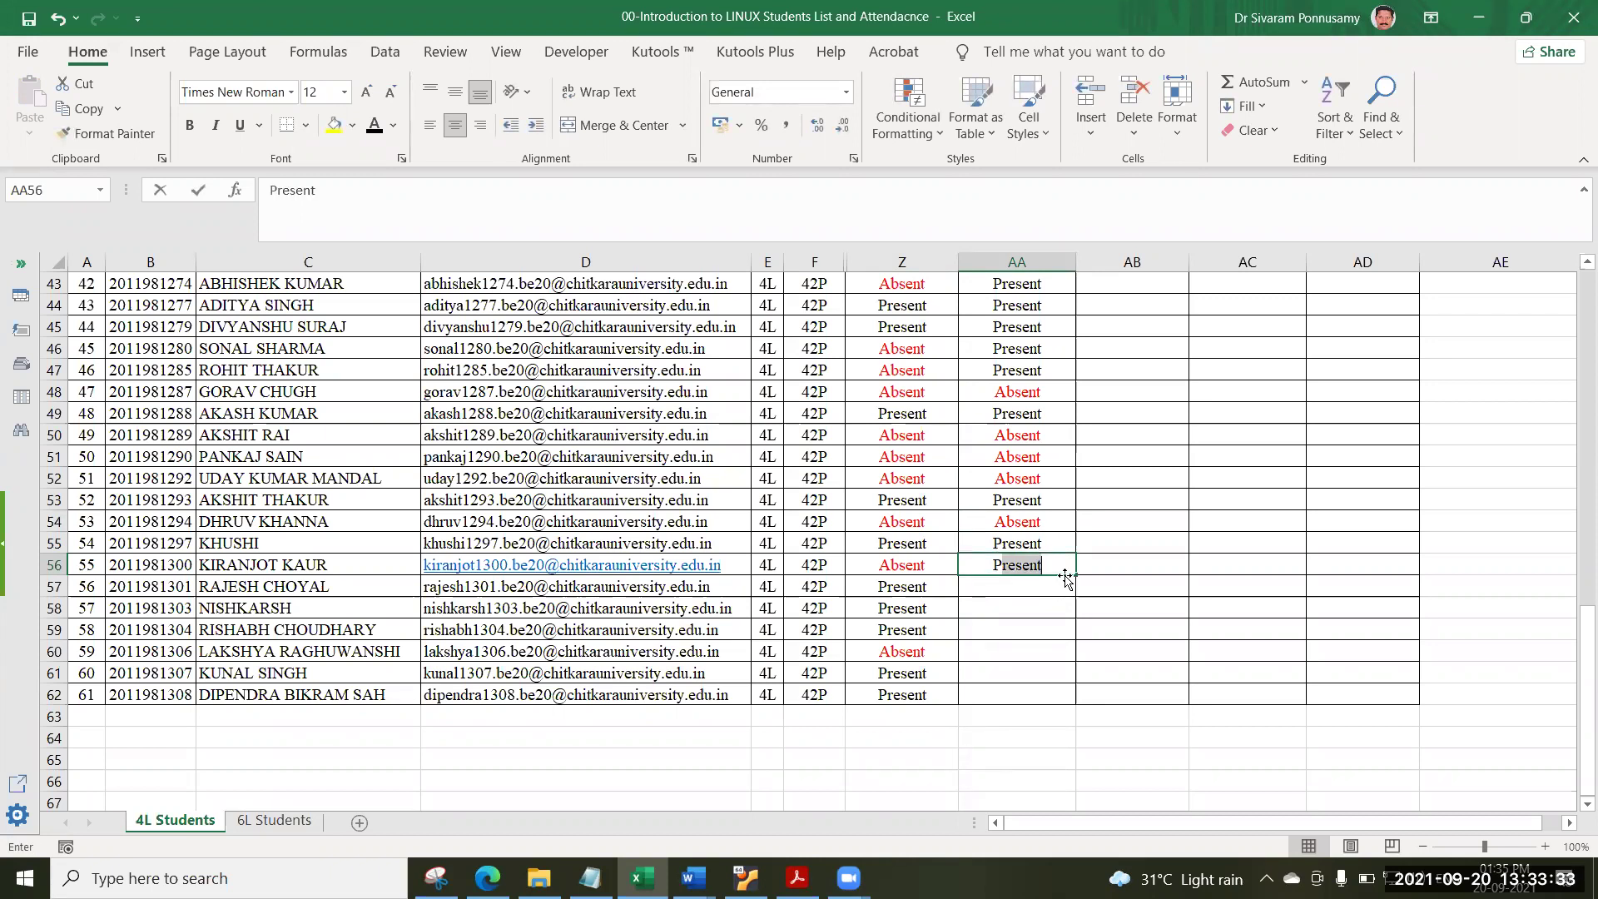
key("Return")
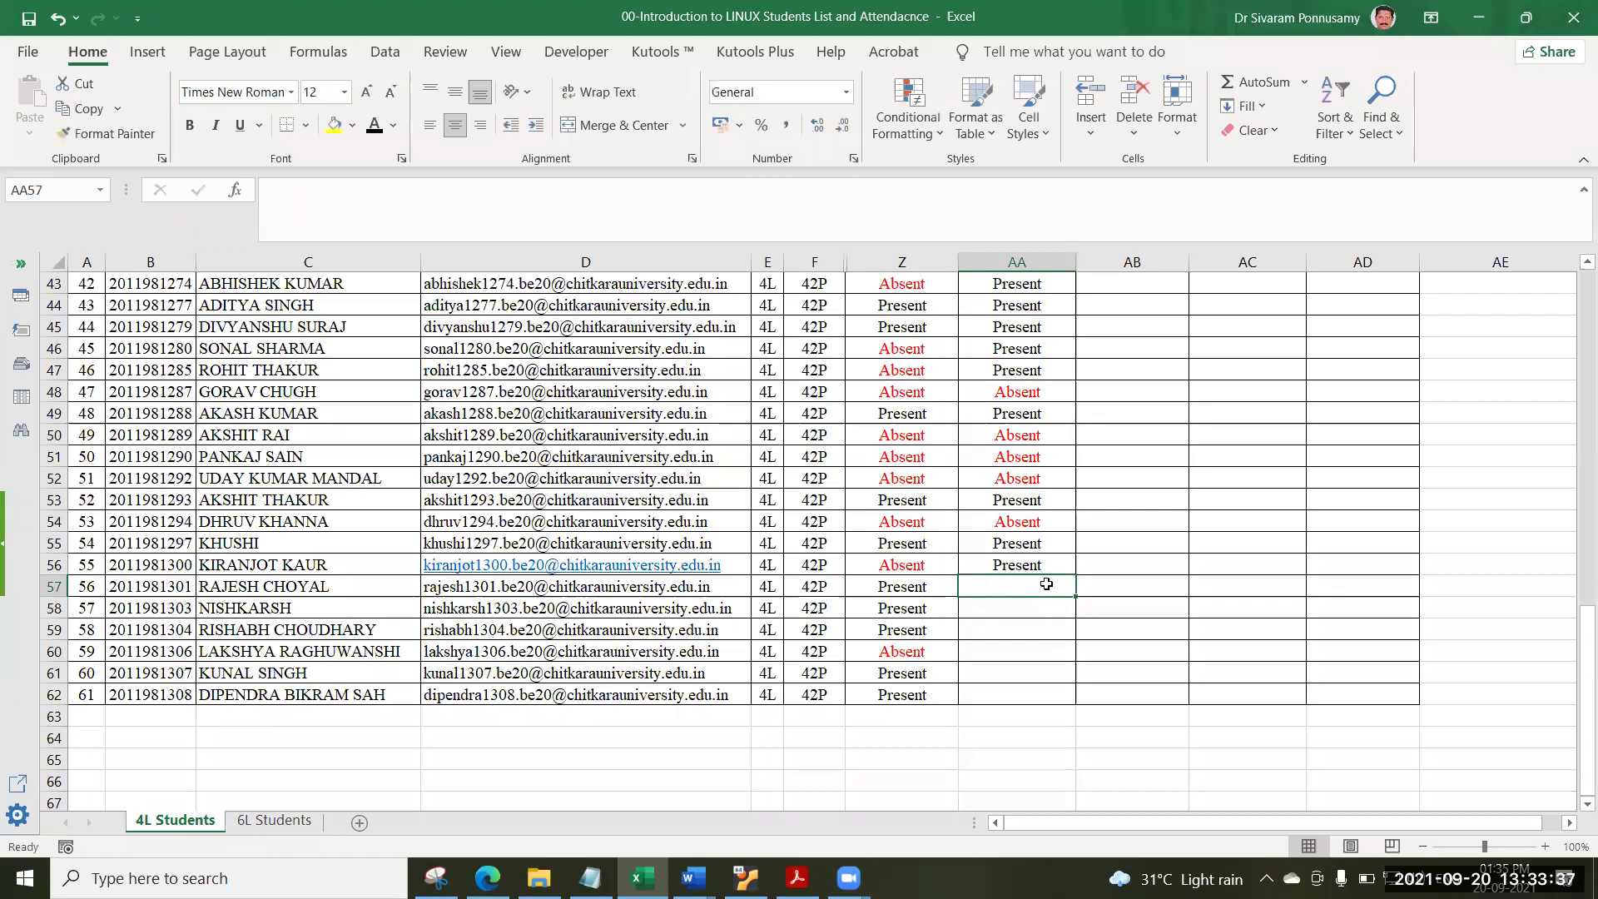
type("Present")
key("Return")
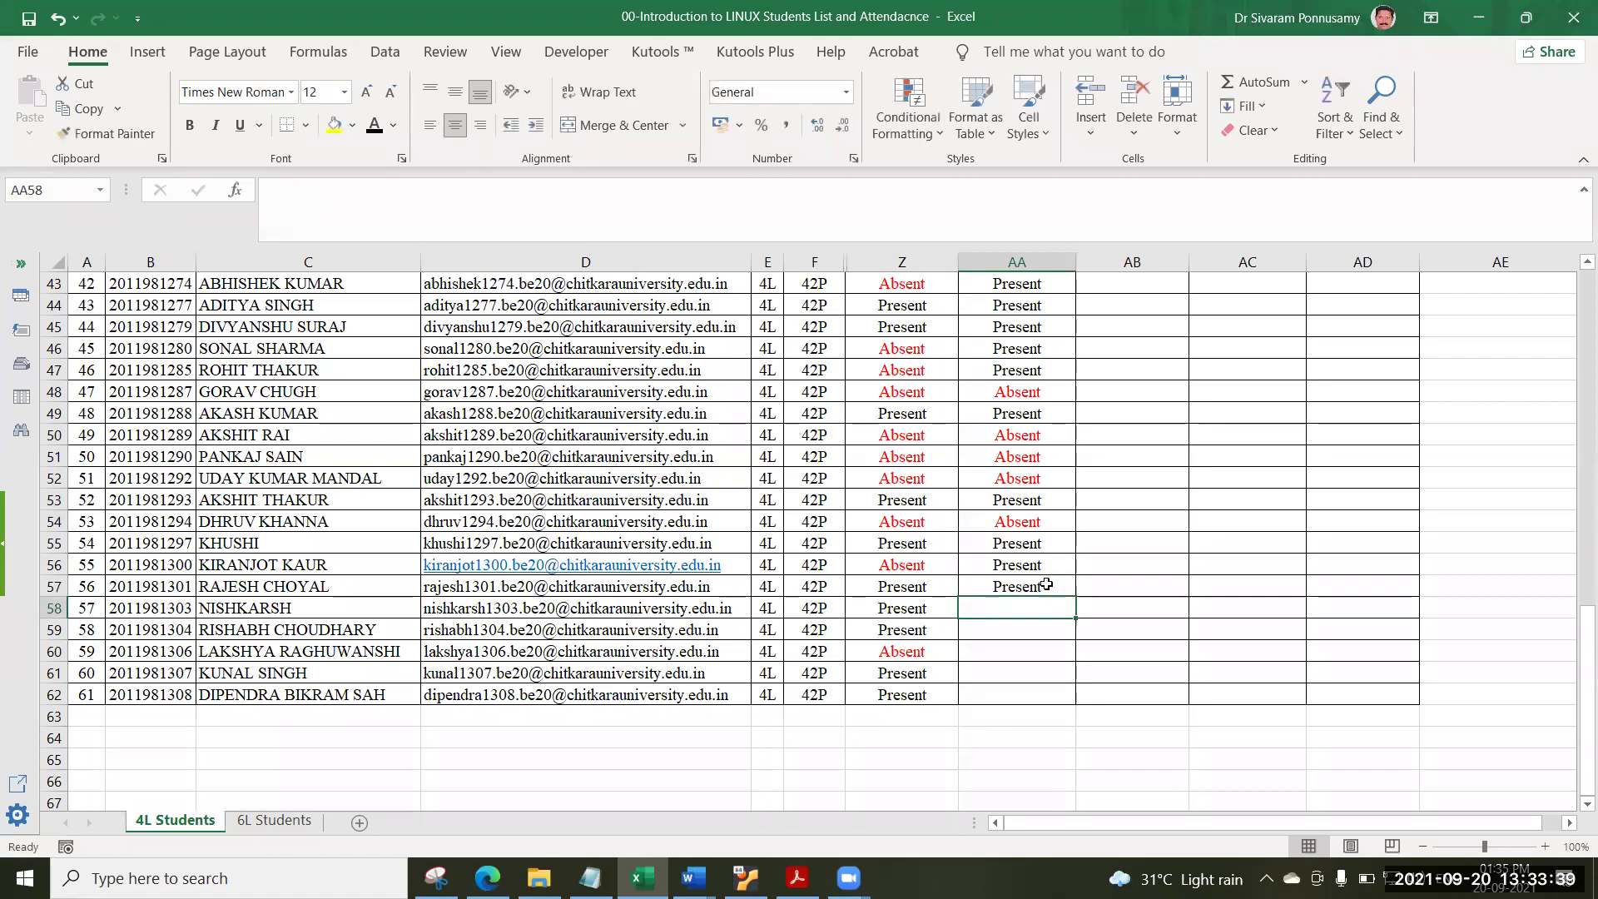
type("Present")
key("Return")
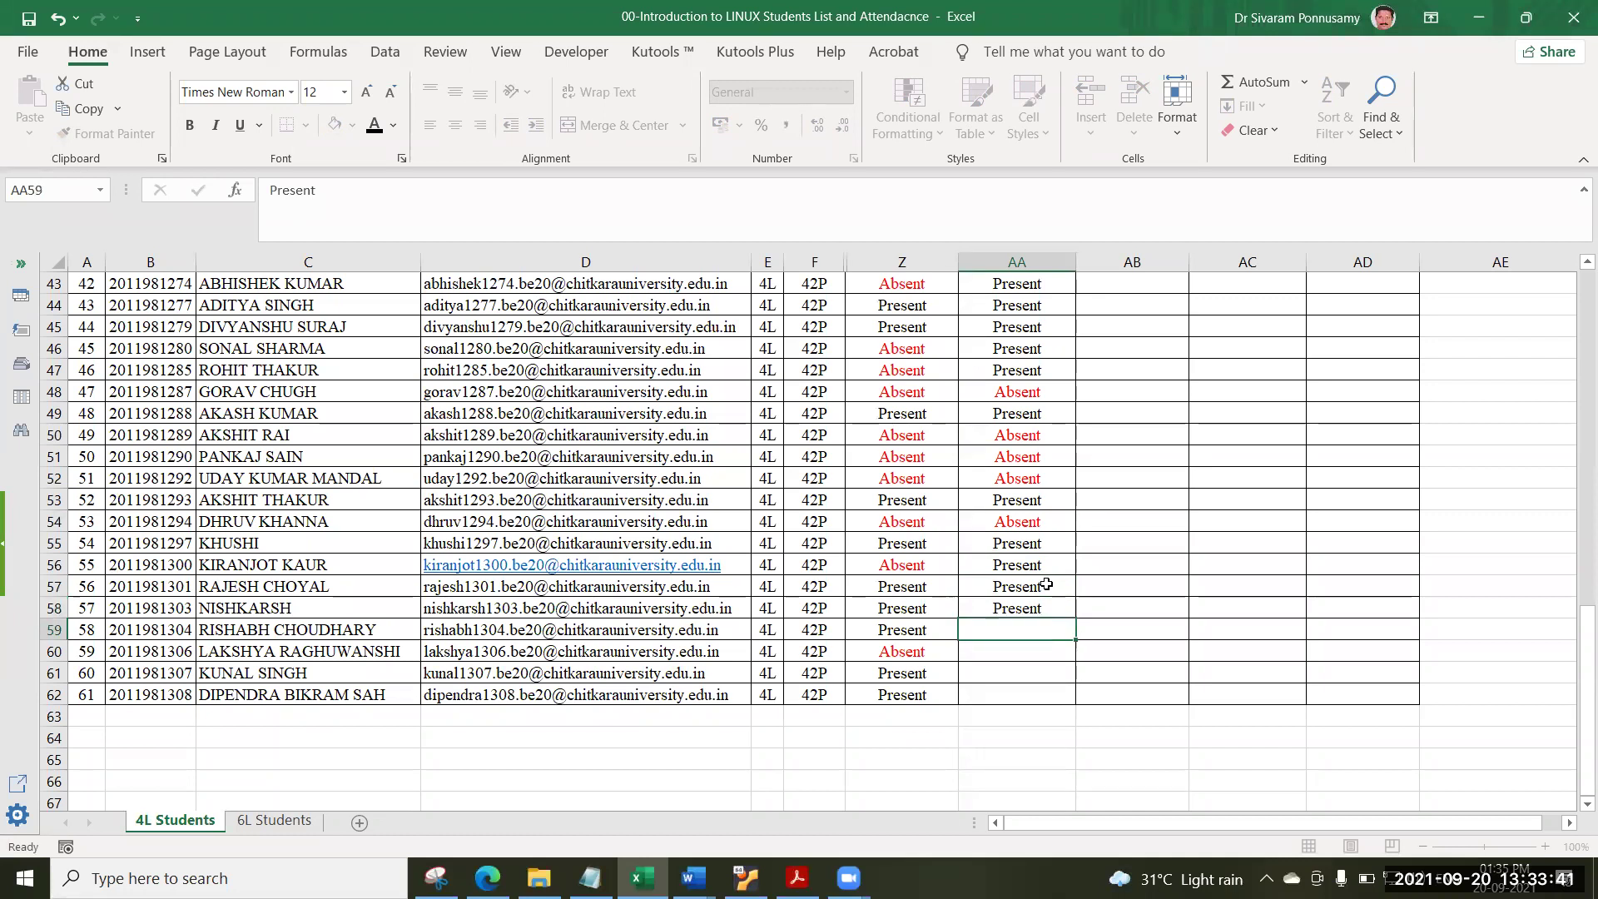
type("Present")
key("Return")
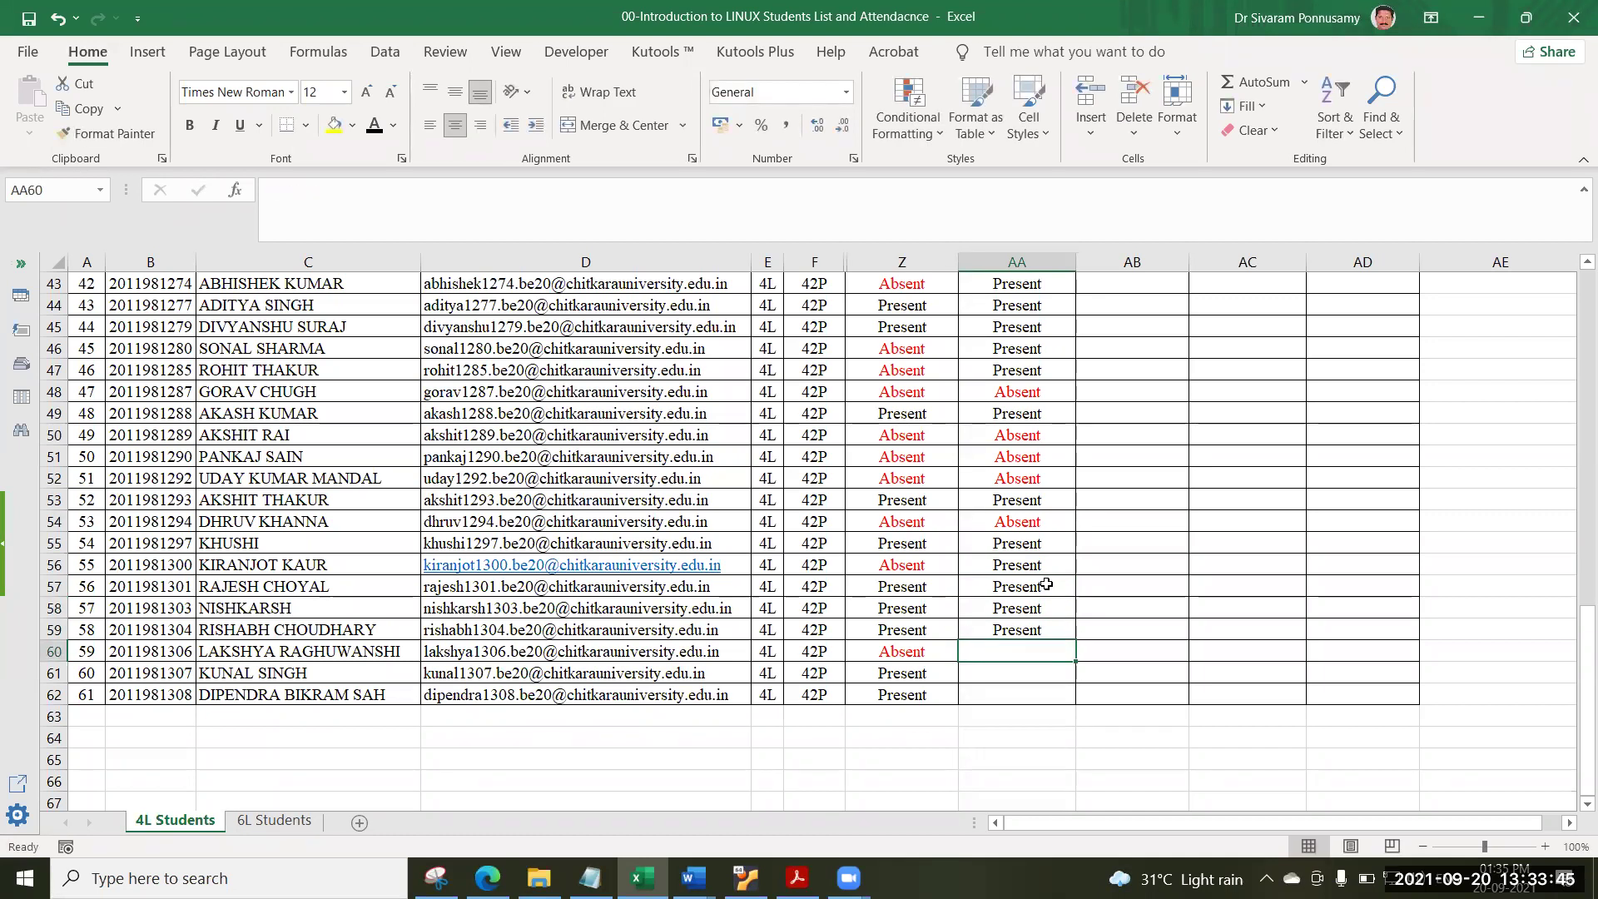
Mark the student in row 60 as Absent by copying the red entry from Z60 into AA60.
type("Present")
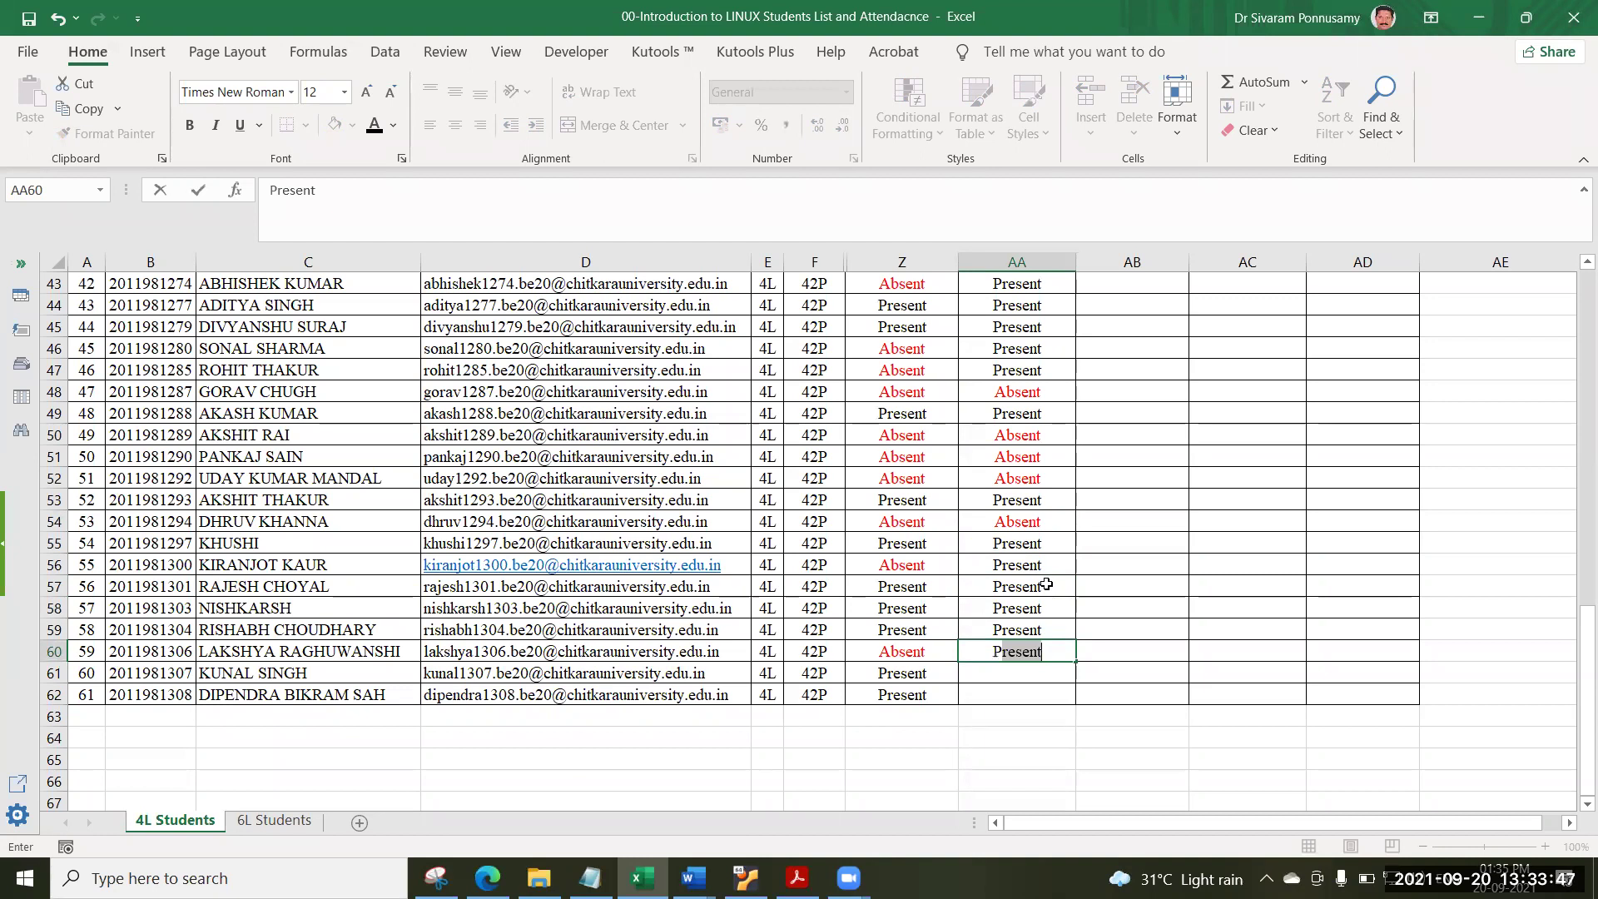
left_click(939, 654)
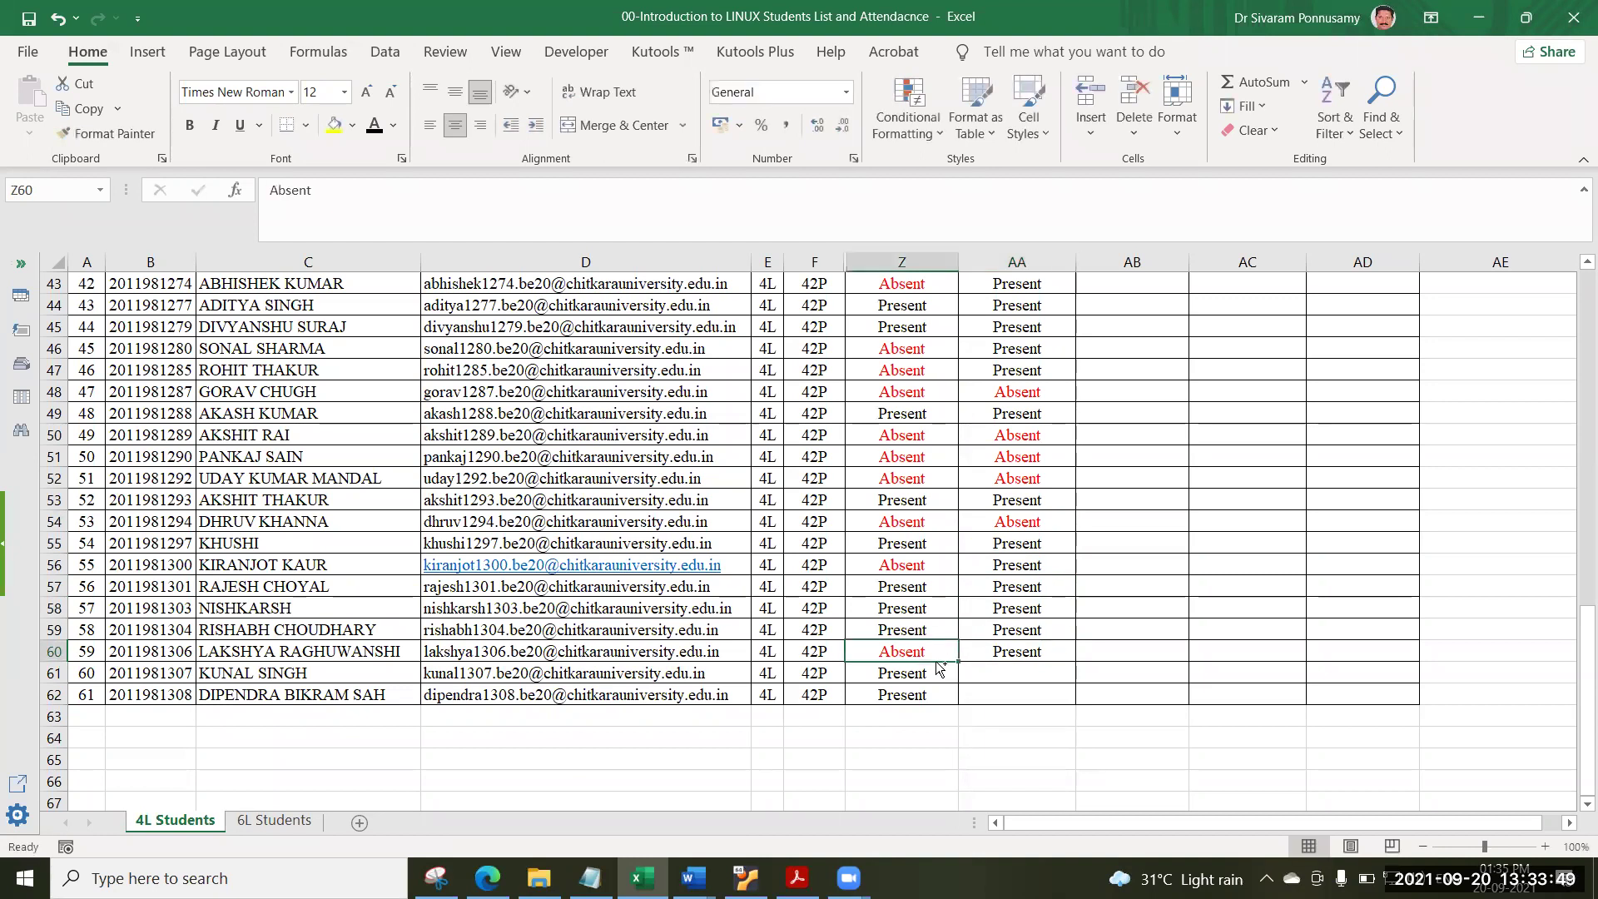
key("ctrl+c")
left_click(1001, 652)
key("ctrl+v")
Enter Present in cells AA61 and AA62 for the last two students on the 4L Students sheet.
left_click(1003, 675)
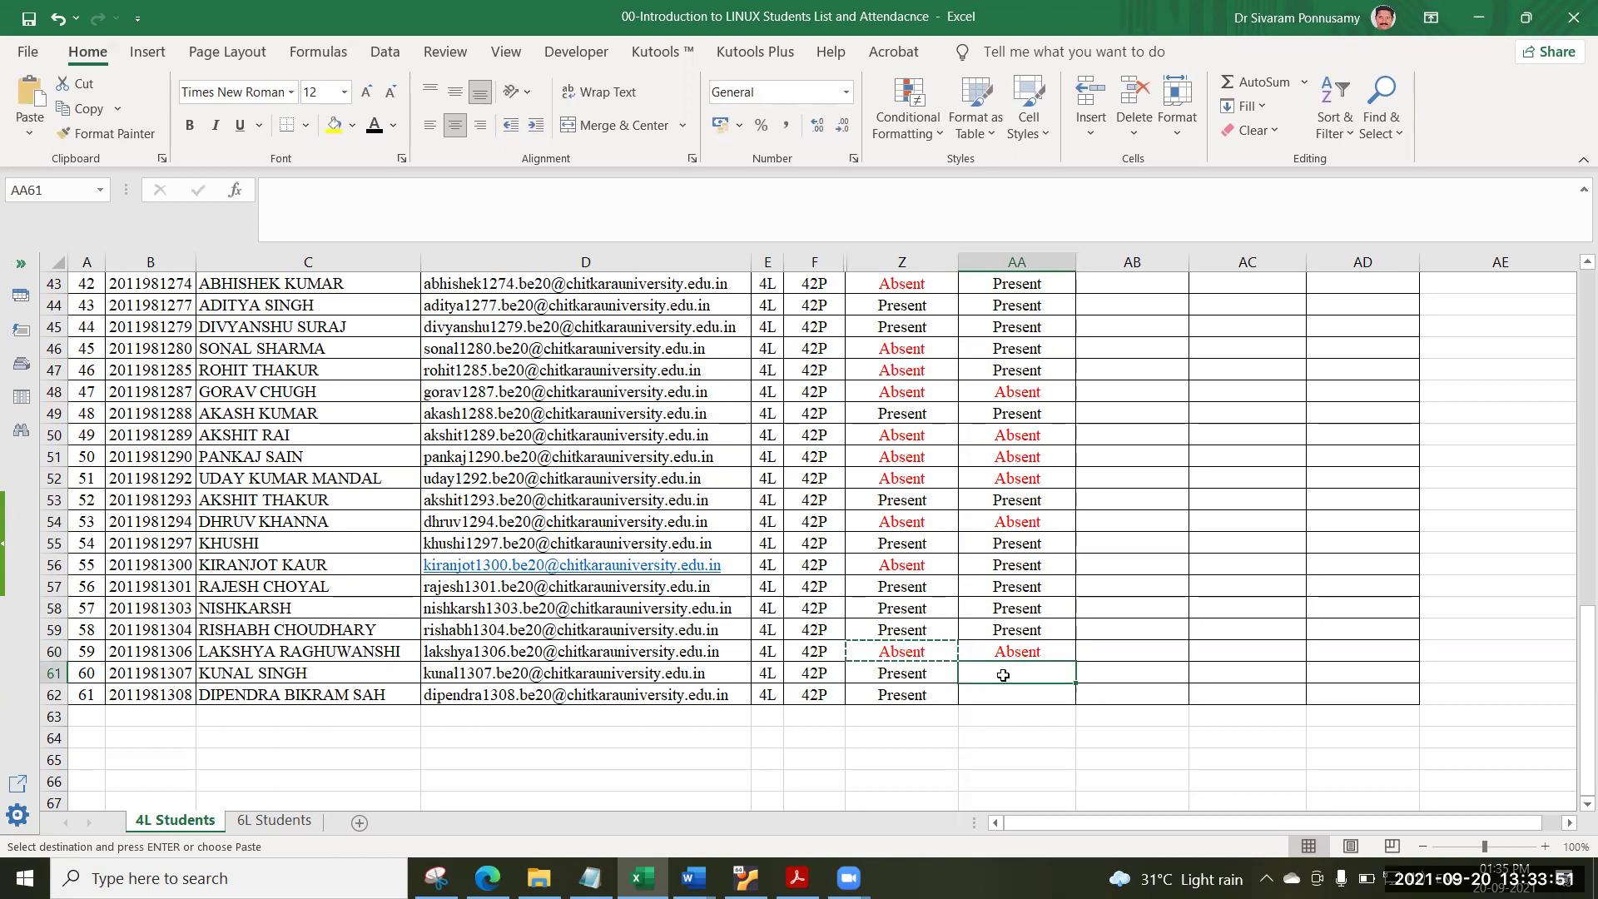
key("Escape")
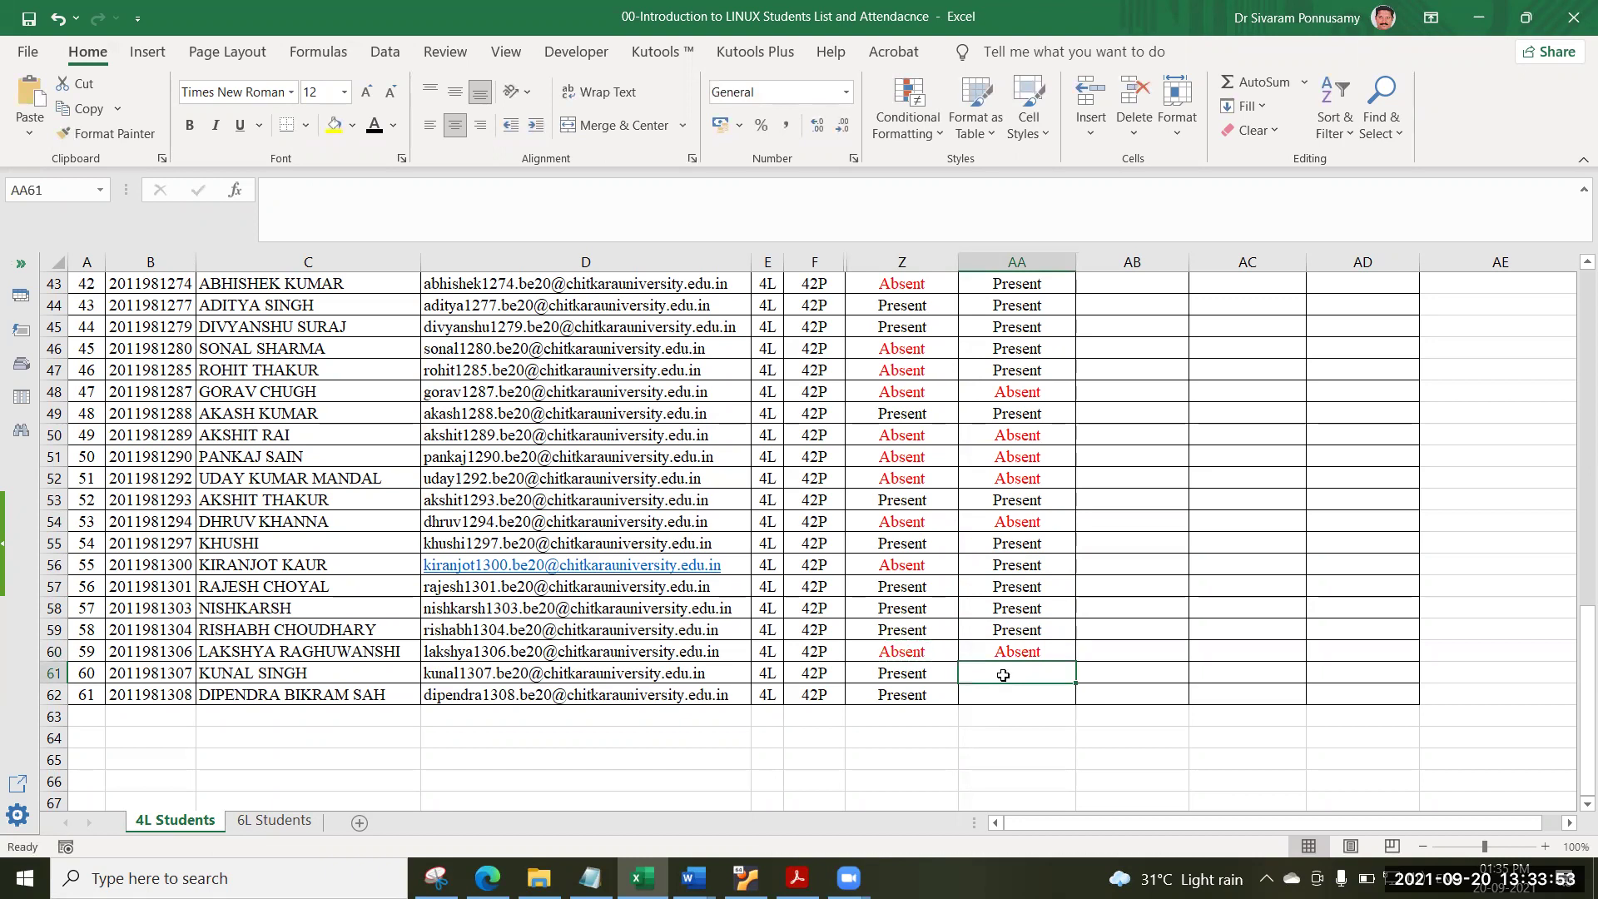
type("Present")
key("Return")
type("P")
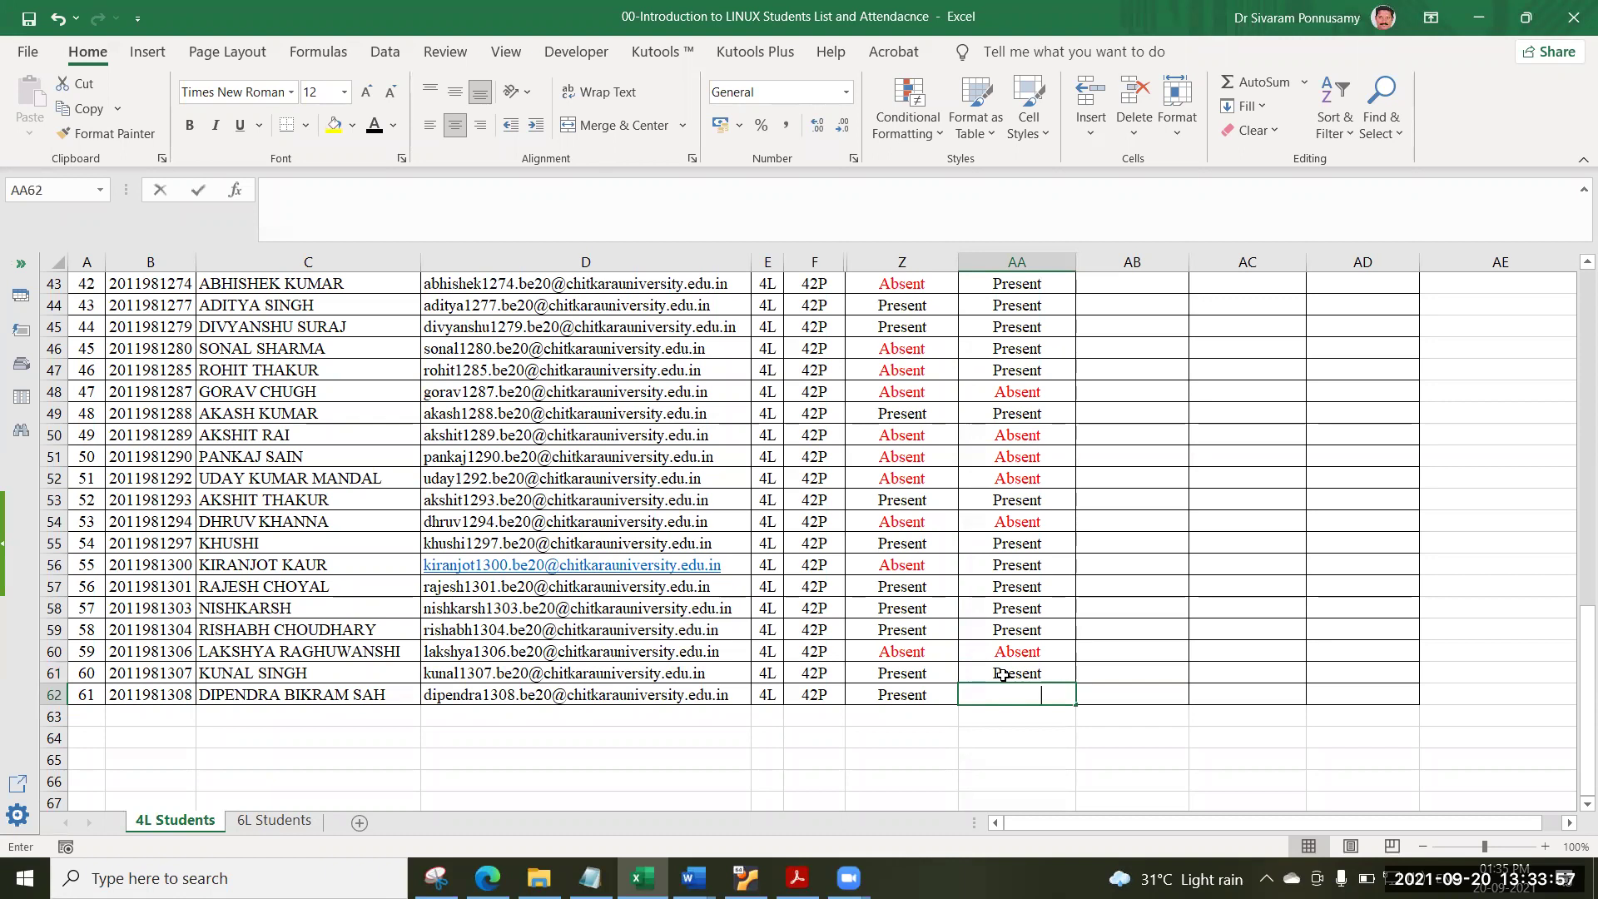
left_click(624, 723)
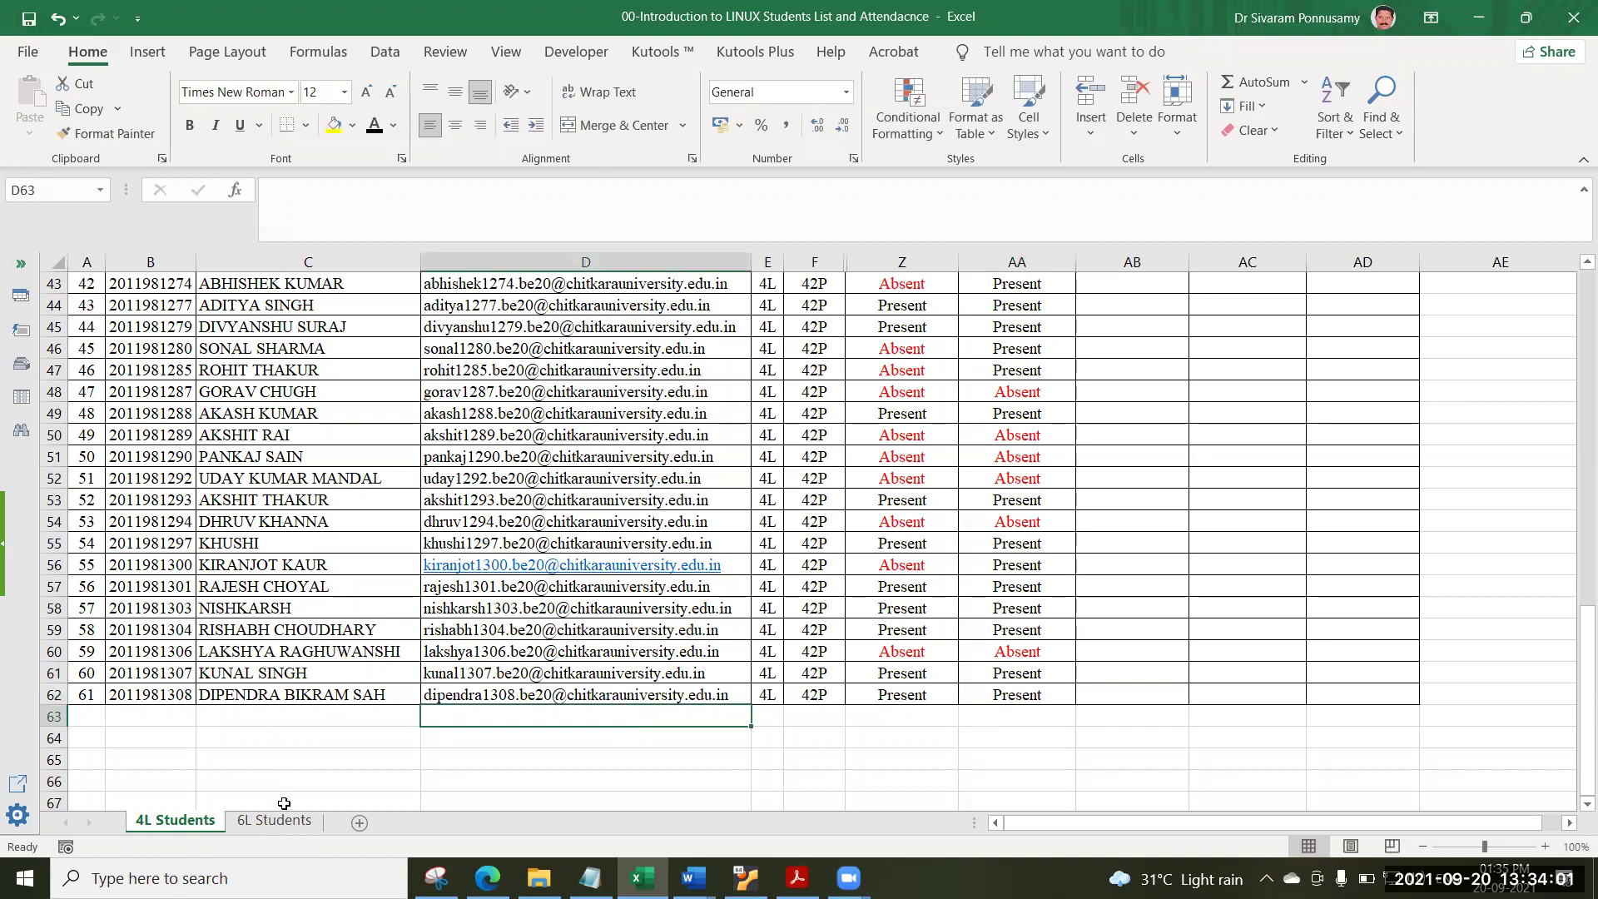
Enter Present in cell AA2 of the 20-09-2021 (M) column on the 6L Students sheet.
left_click(285, 821)
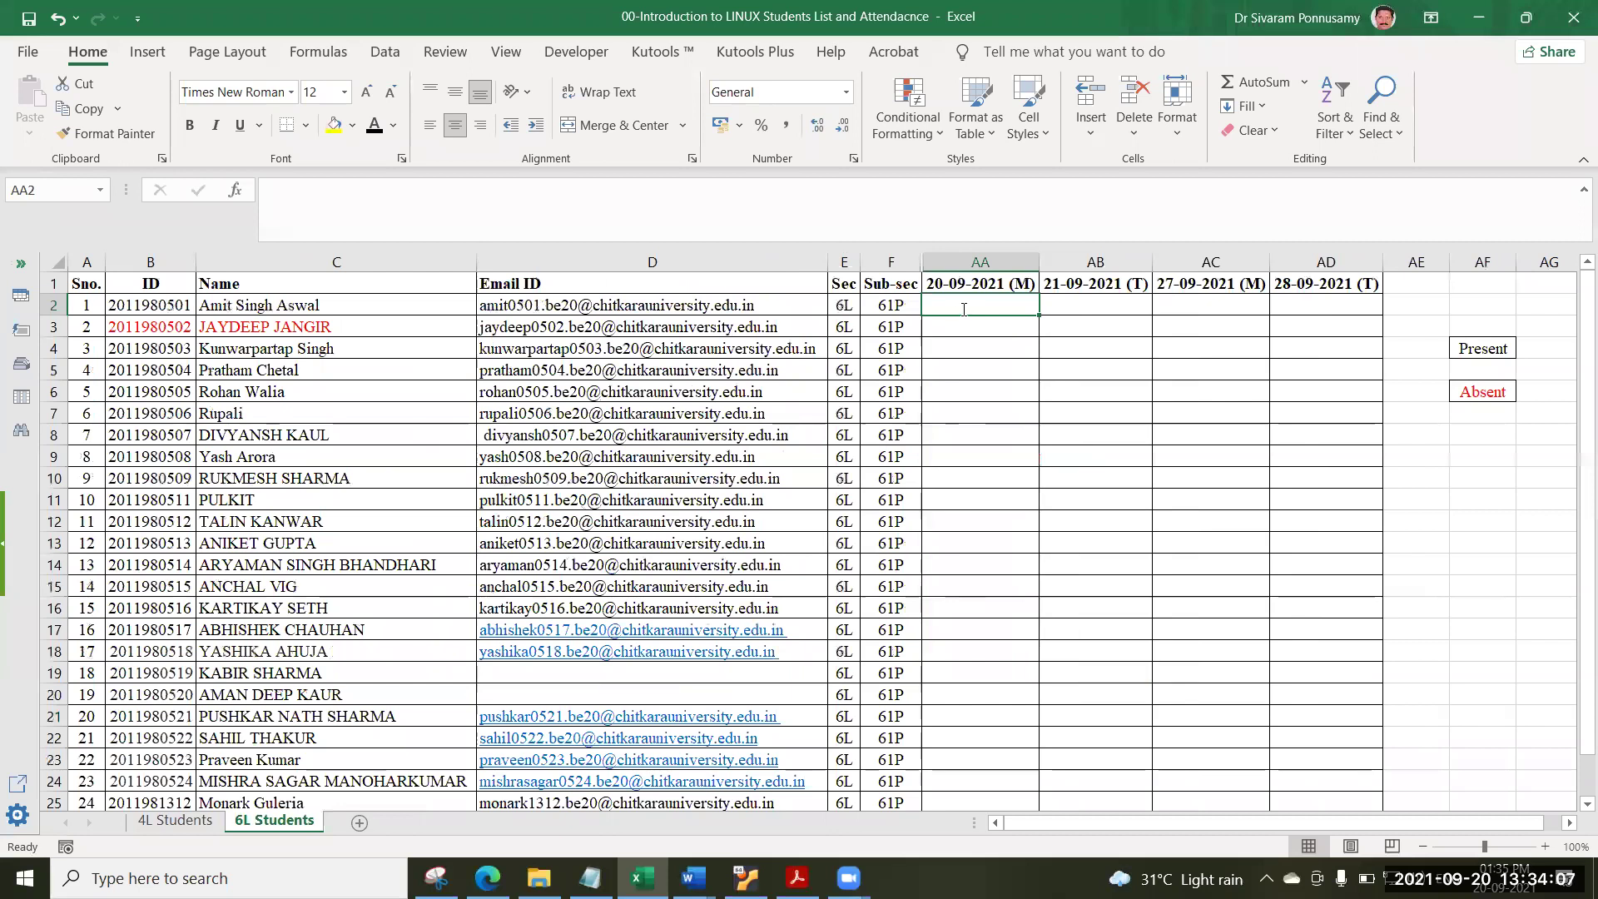
type("Present")
key("Return")
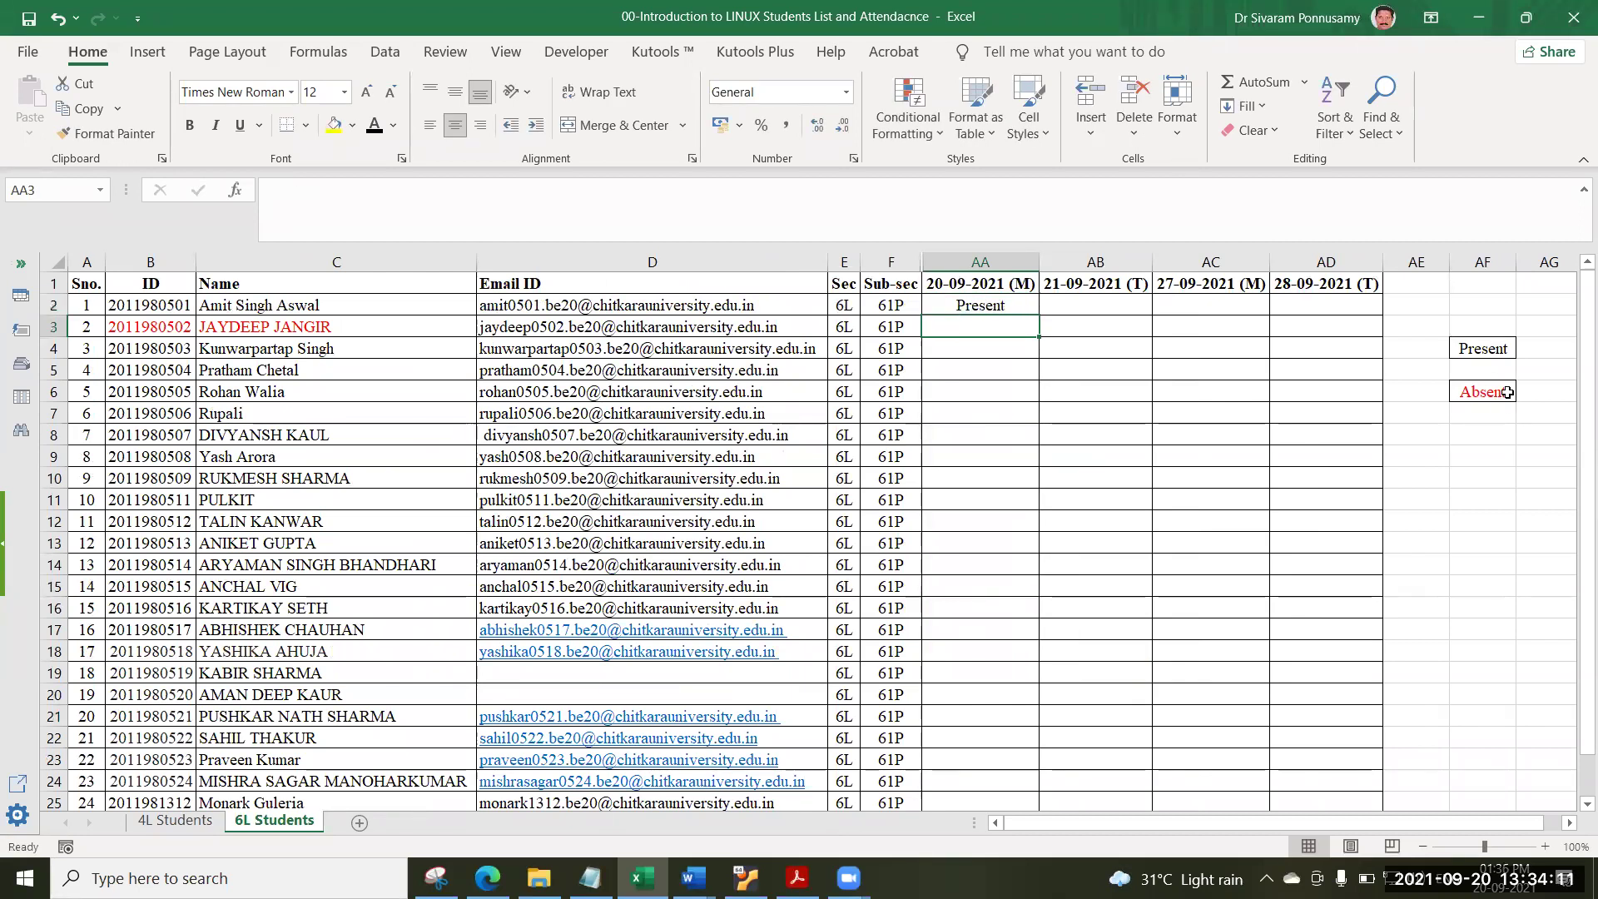
Mark the students in AA3 and AA4 as Absent by copying the red Absent entry from AF6 into both cells.
left_click(1460, 394)
key("ctrl+c")
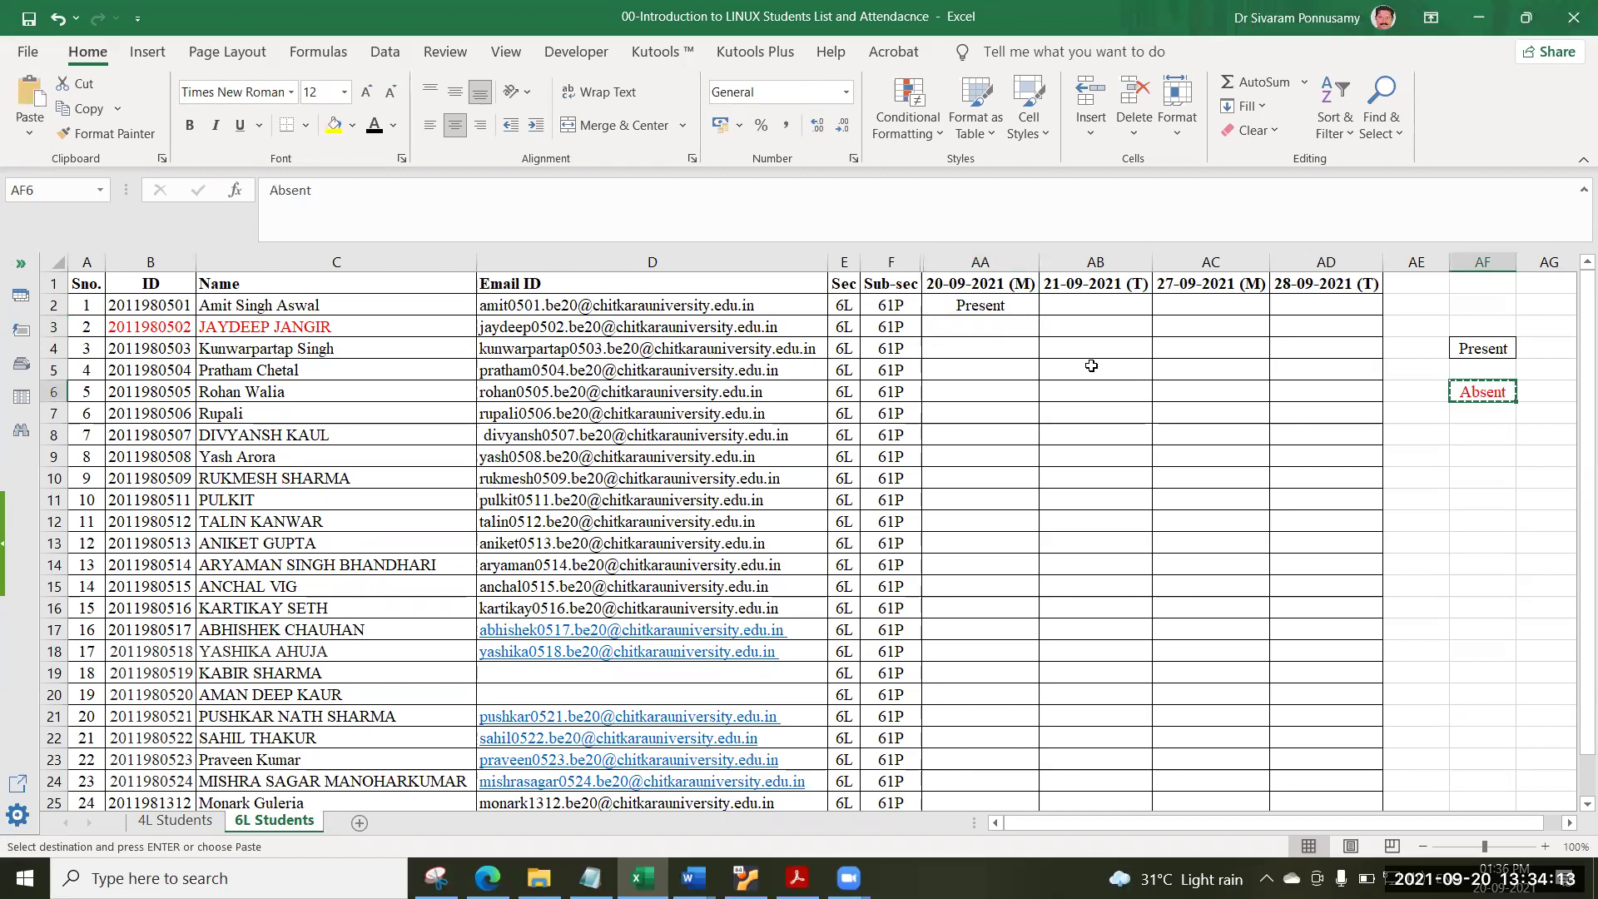
left_click(989, 329)
key("ctrl+v")
left_click(990, 347)
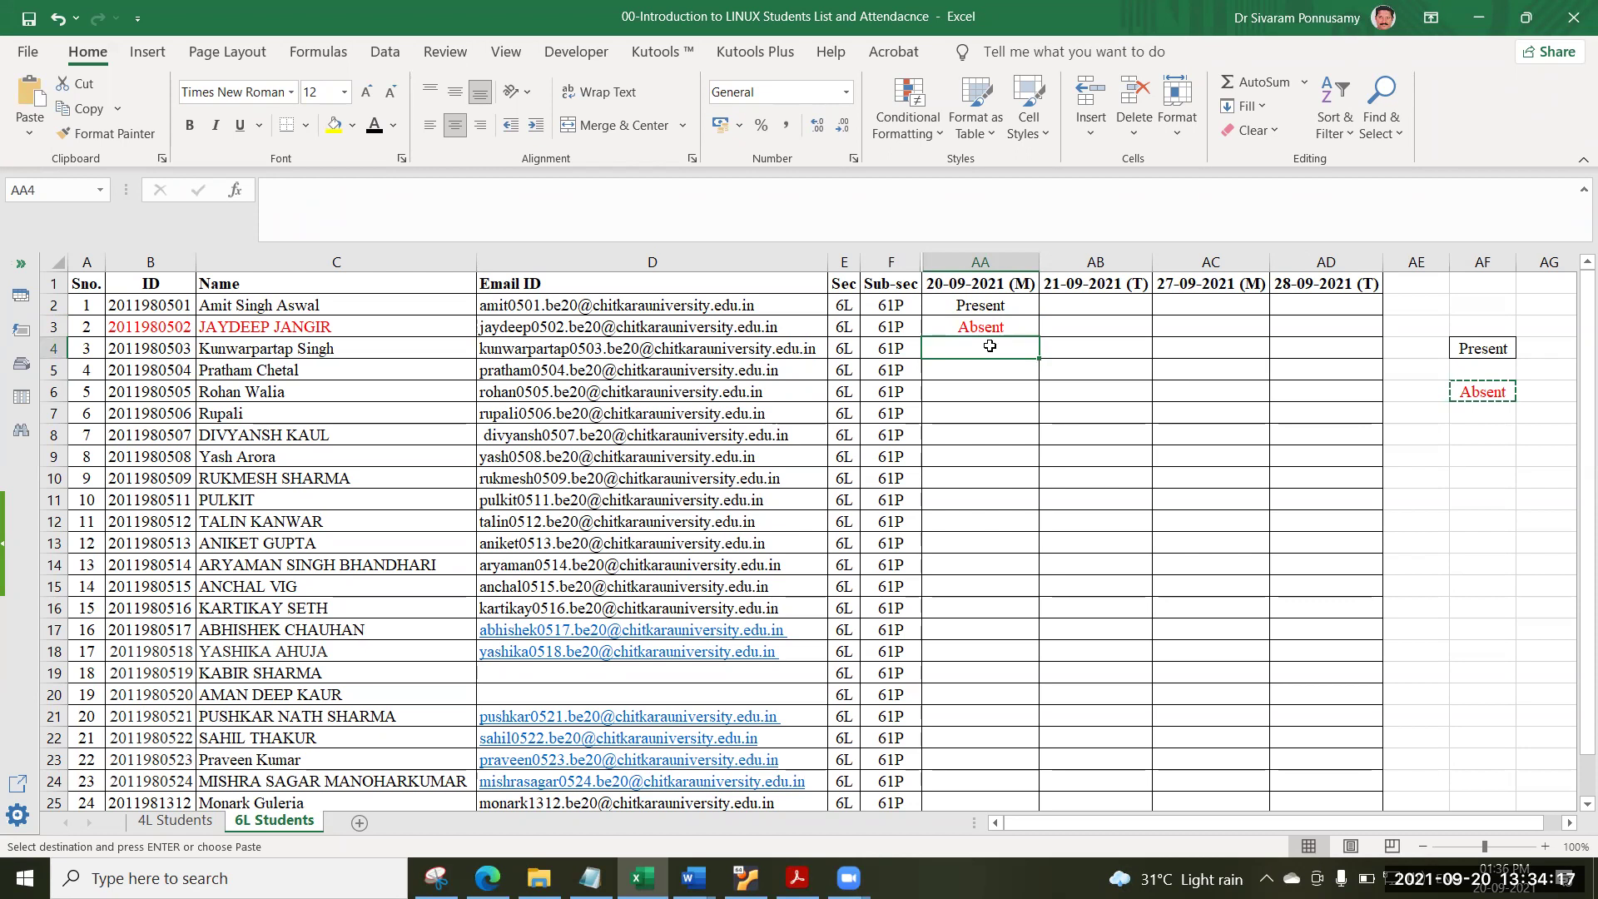
key("ctrl+v")
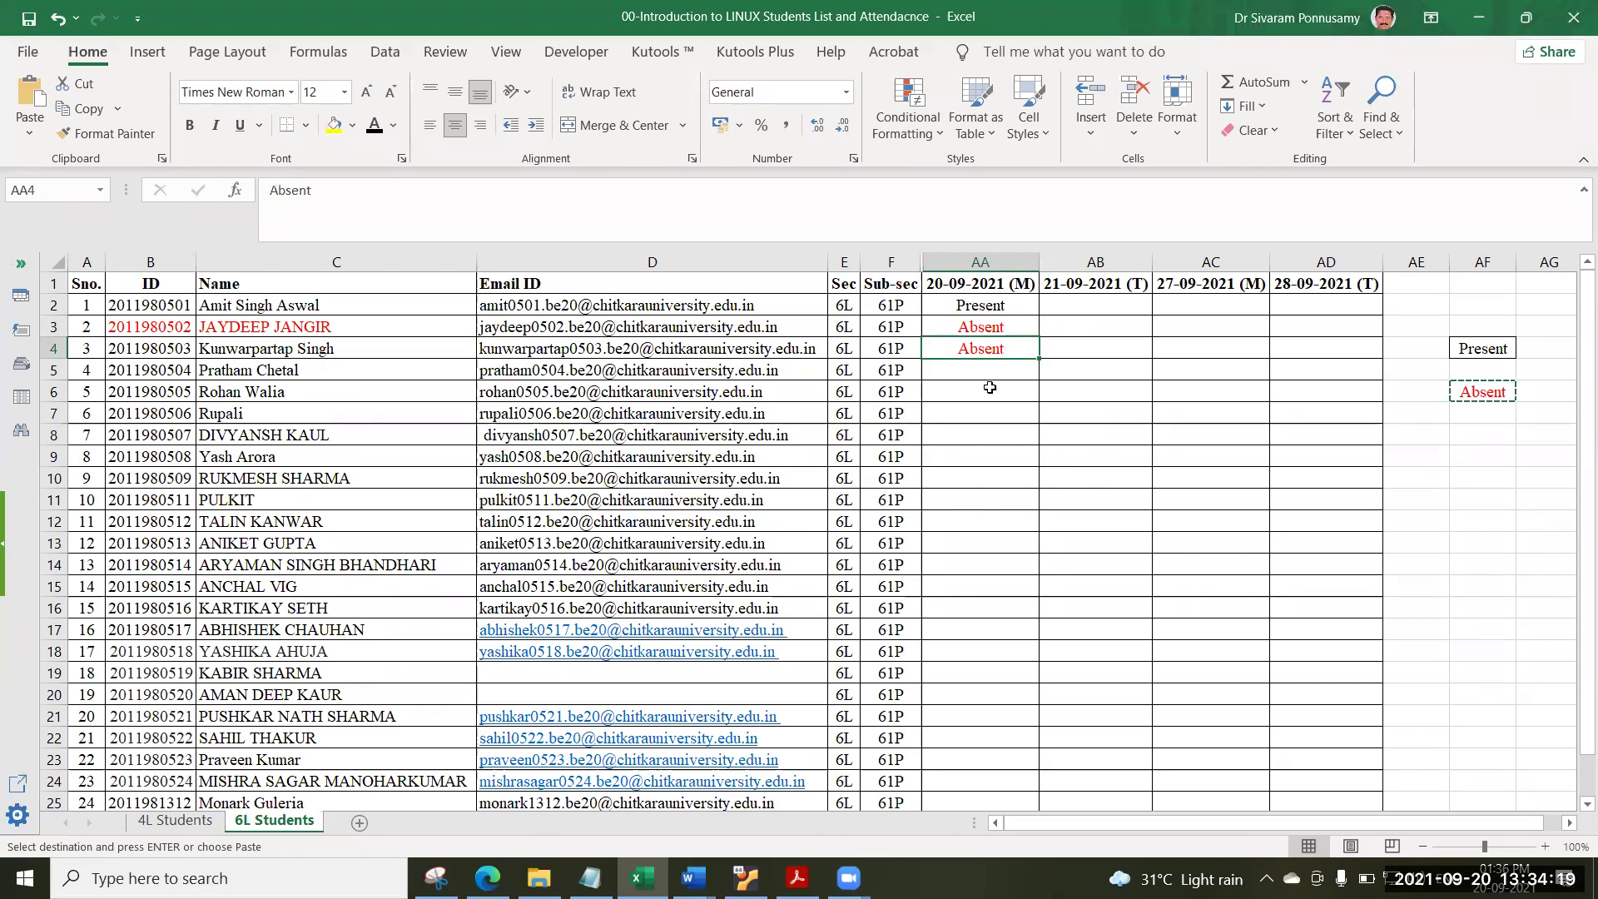
Enter Present in cells AA5 through AA10 of the 20-09-2021 (M) column on the 6L Students sheet.
left_click(1003, 369)
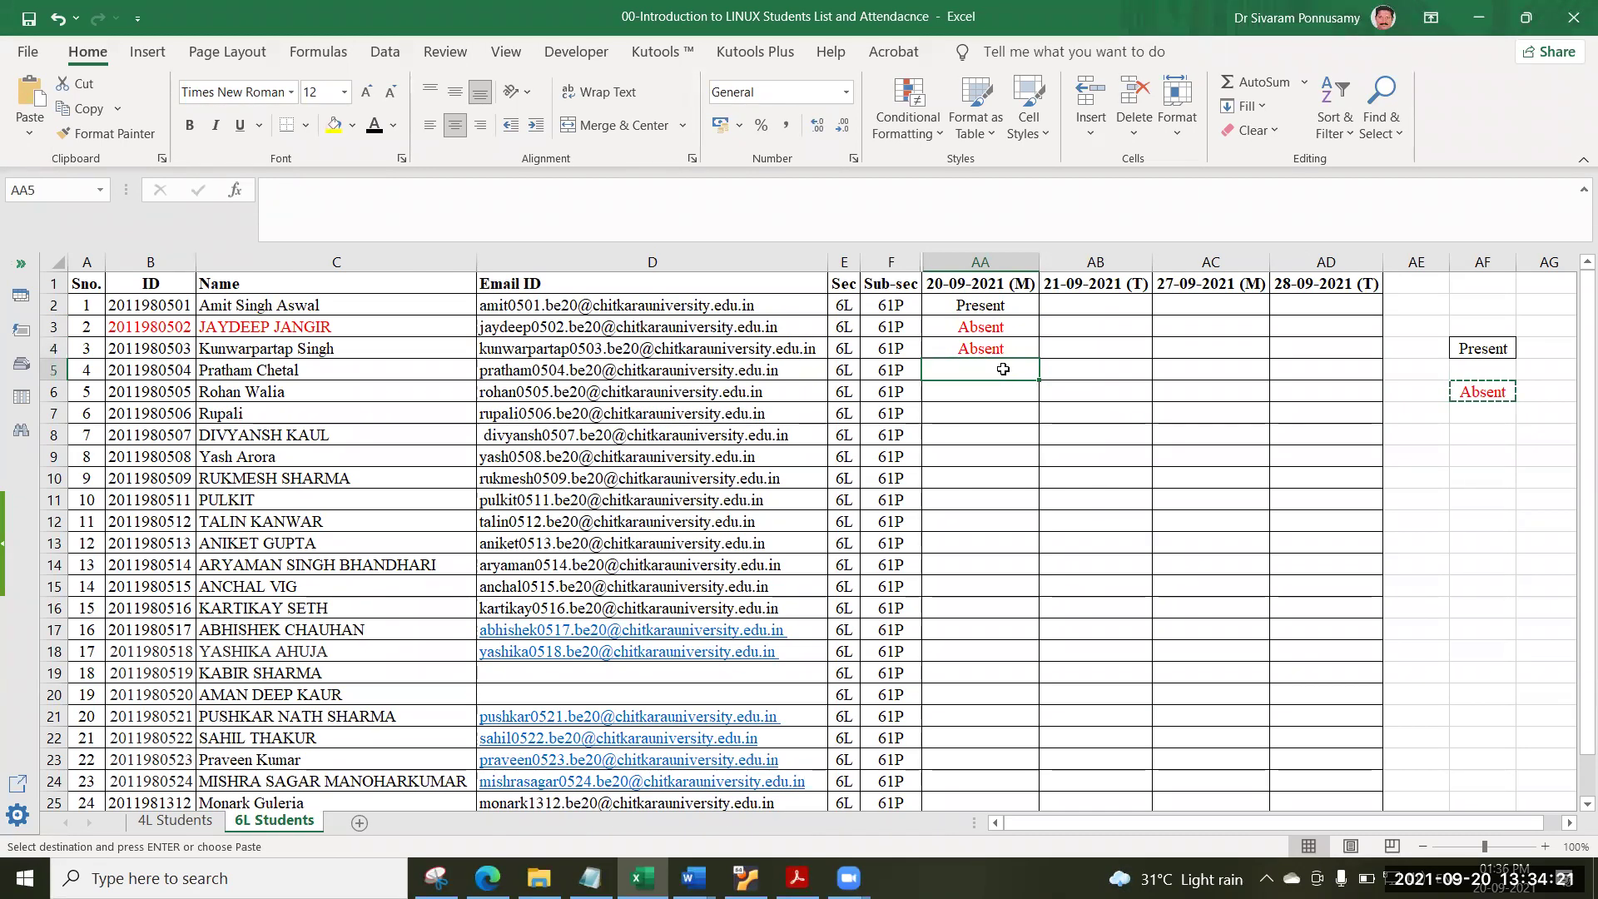
type("Present")
key("Return")
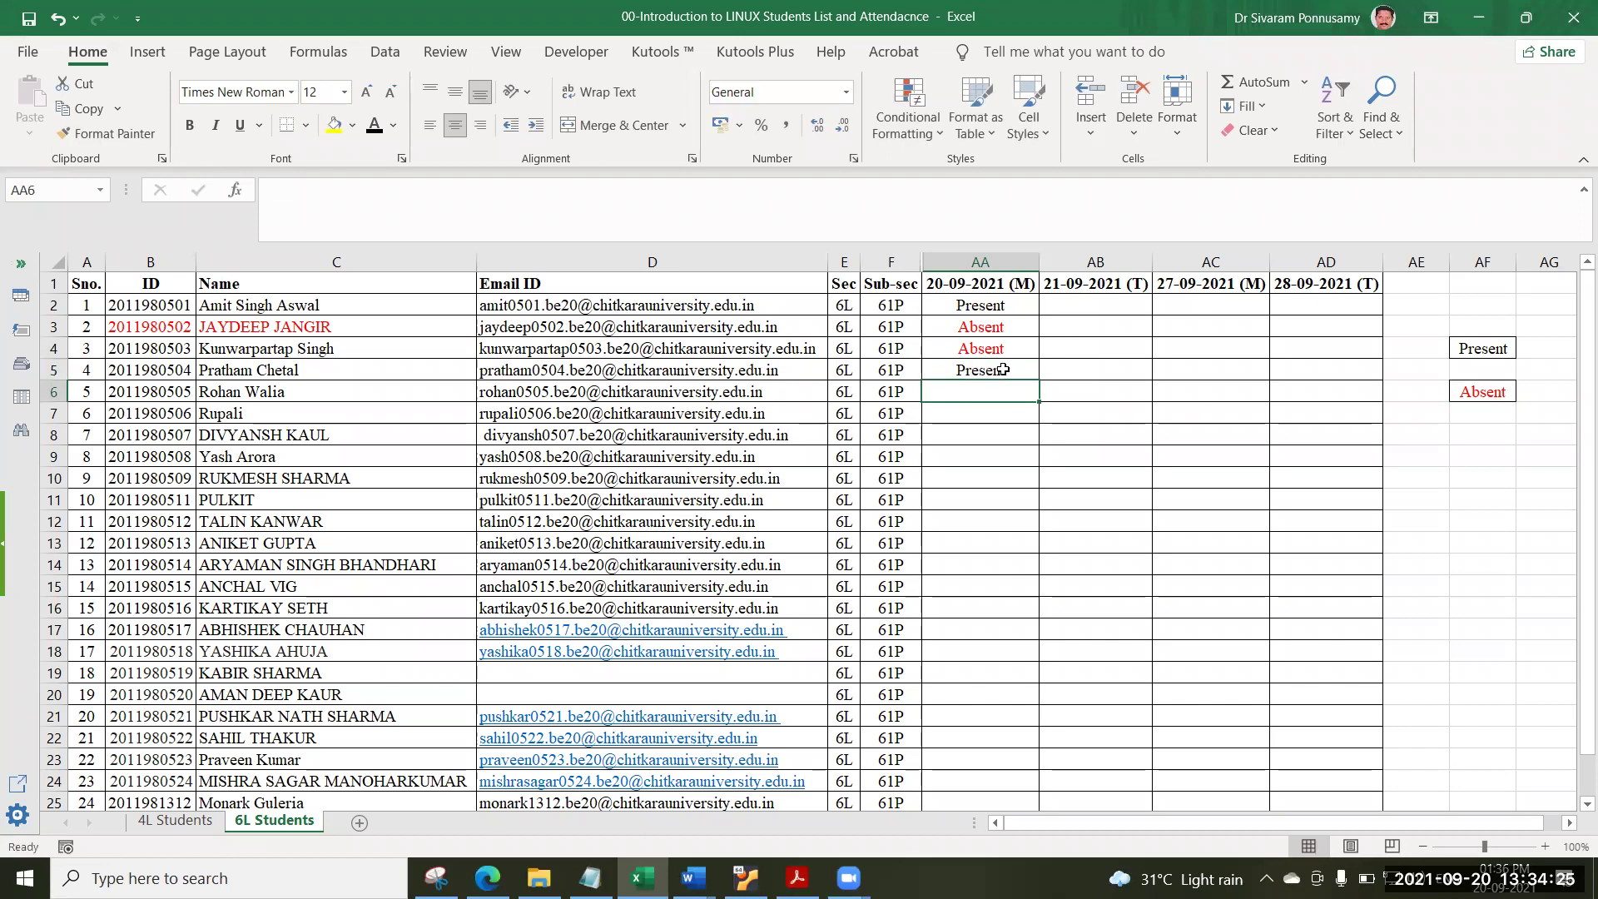
type("Present")
key("Return")
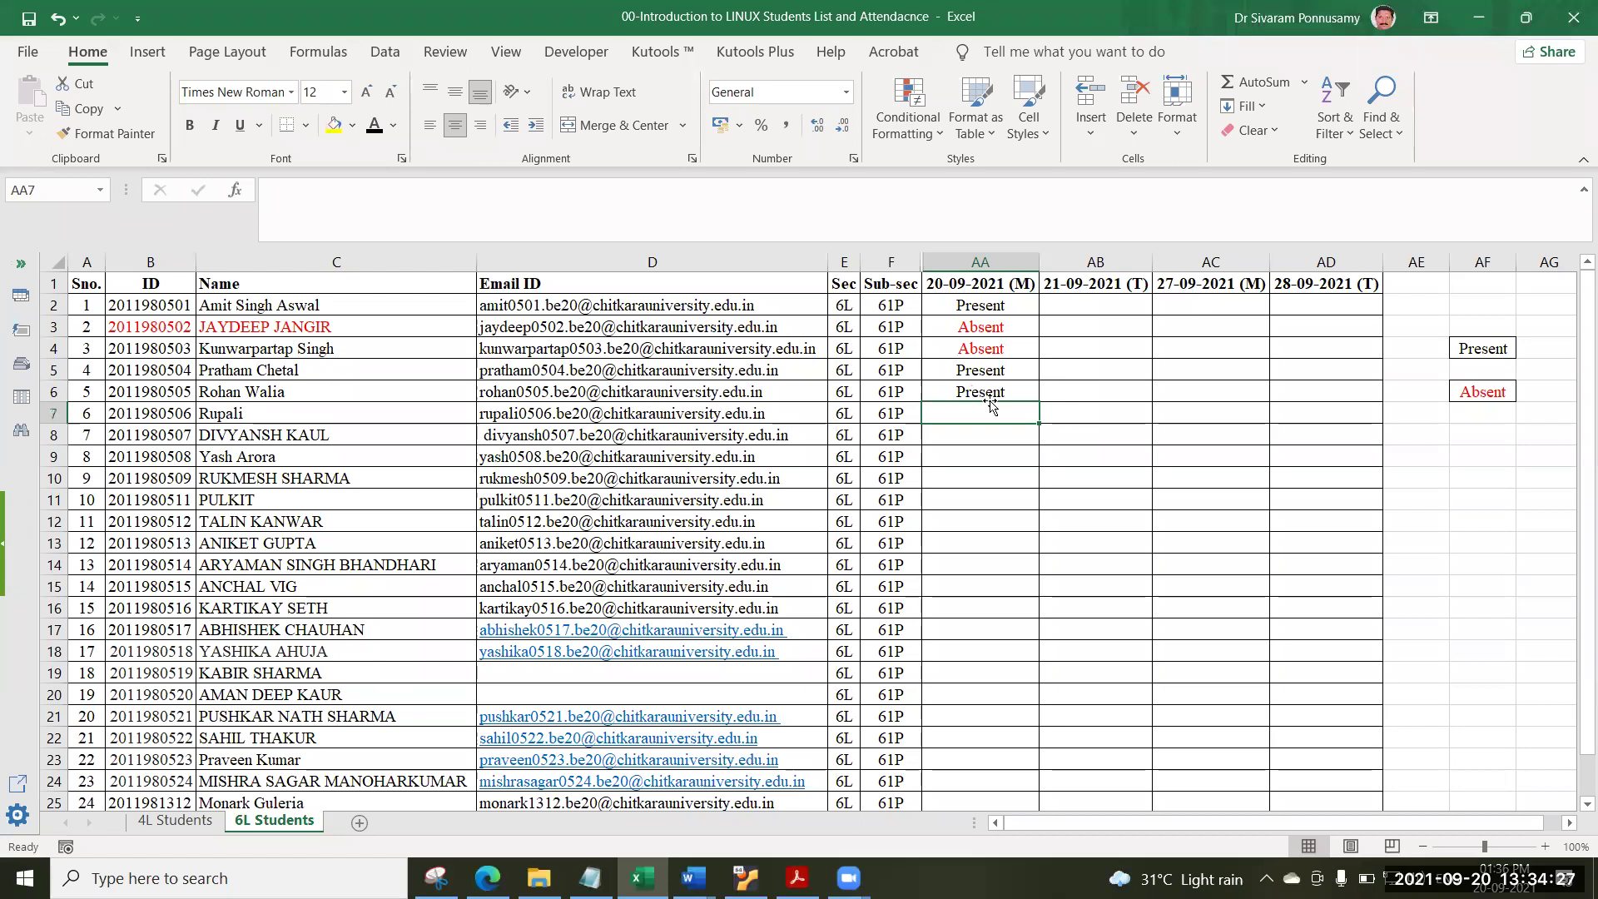
type("Present")
key("Return")
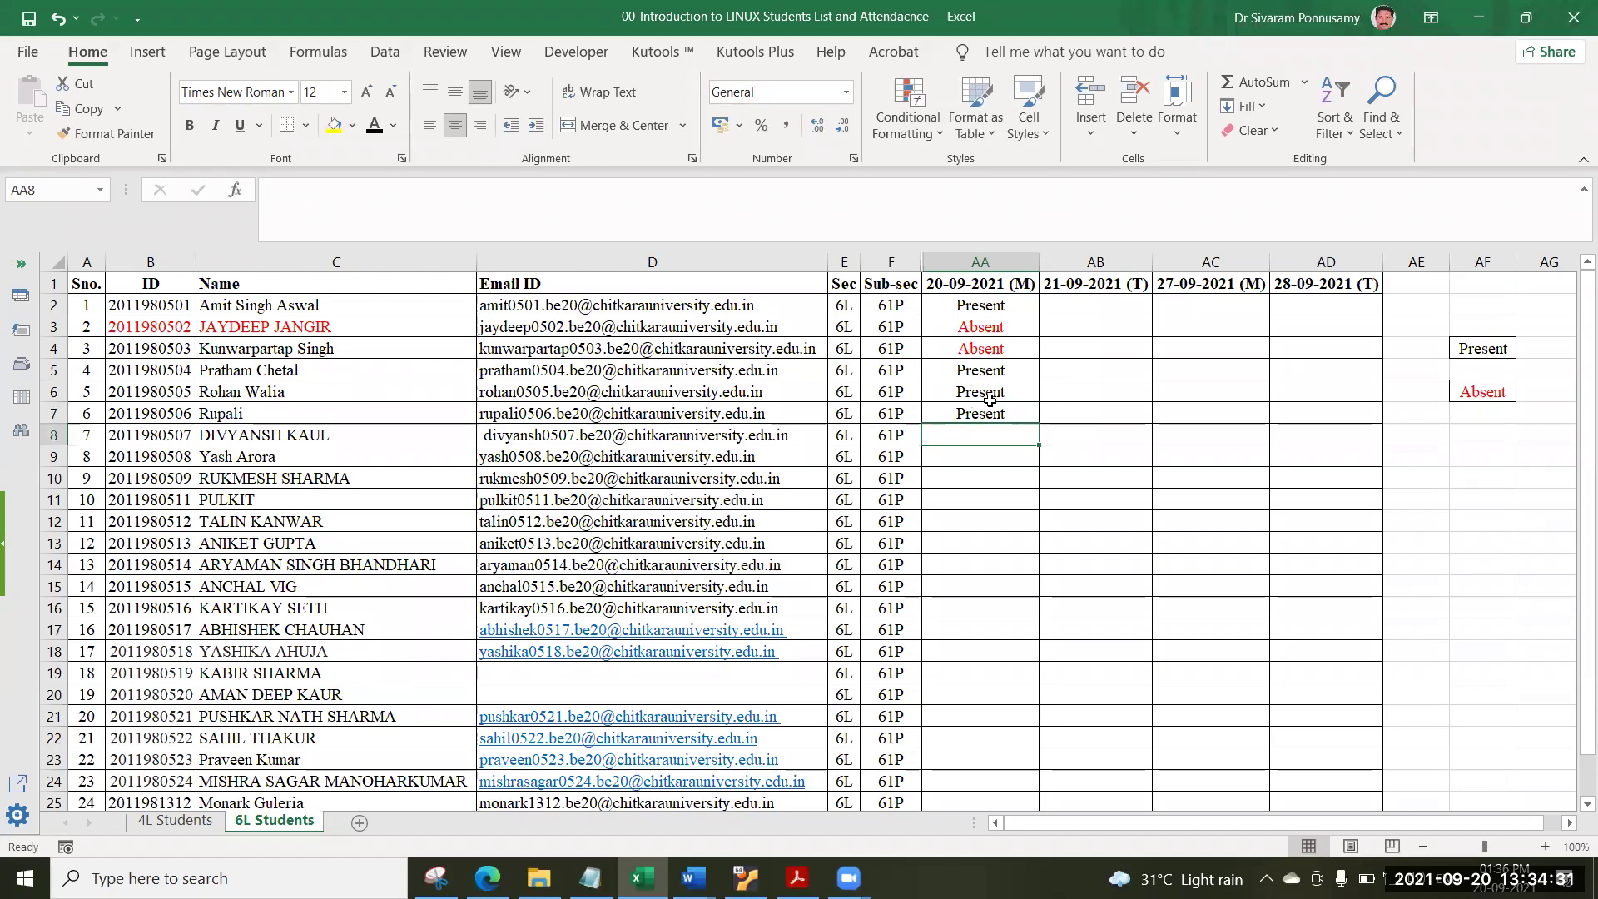
type("Present")
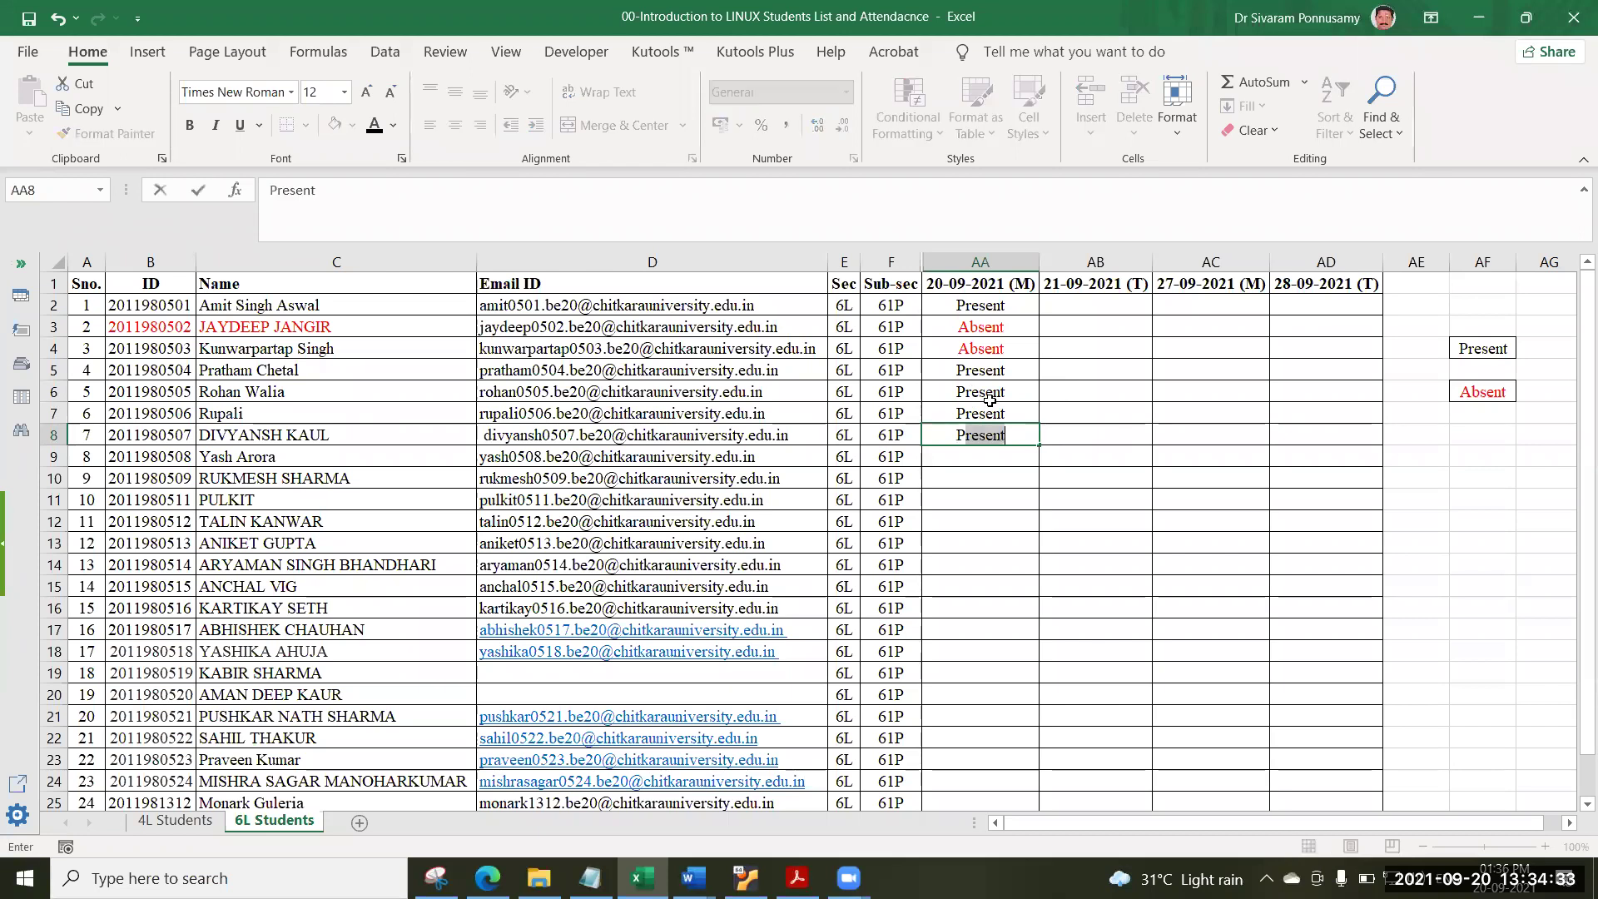
key("Return")
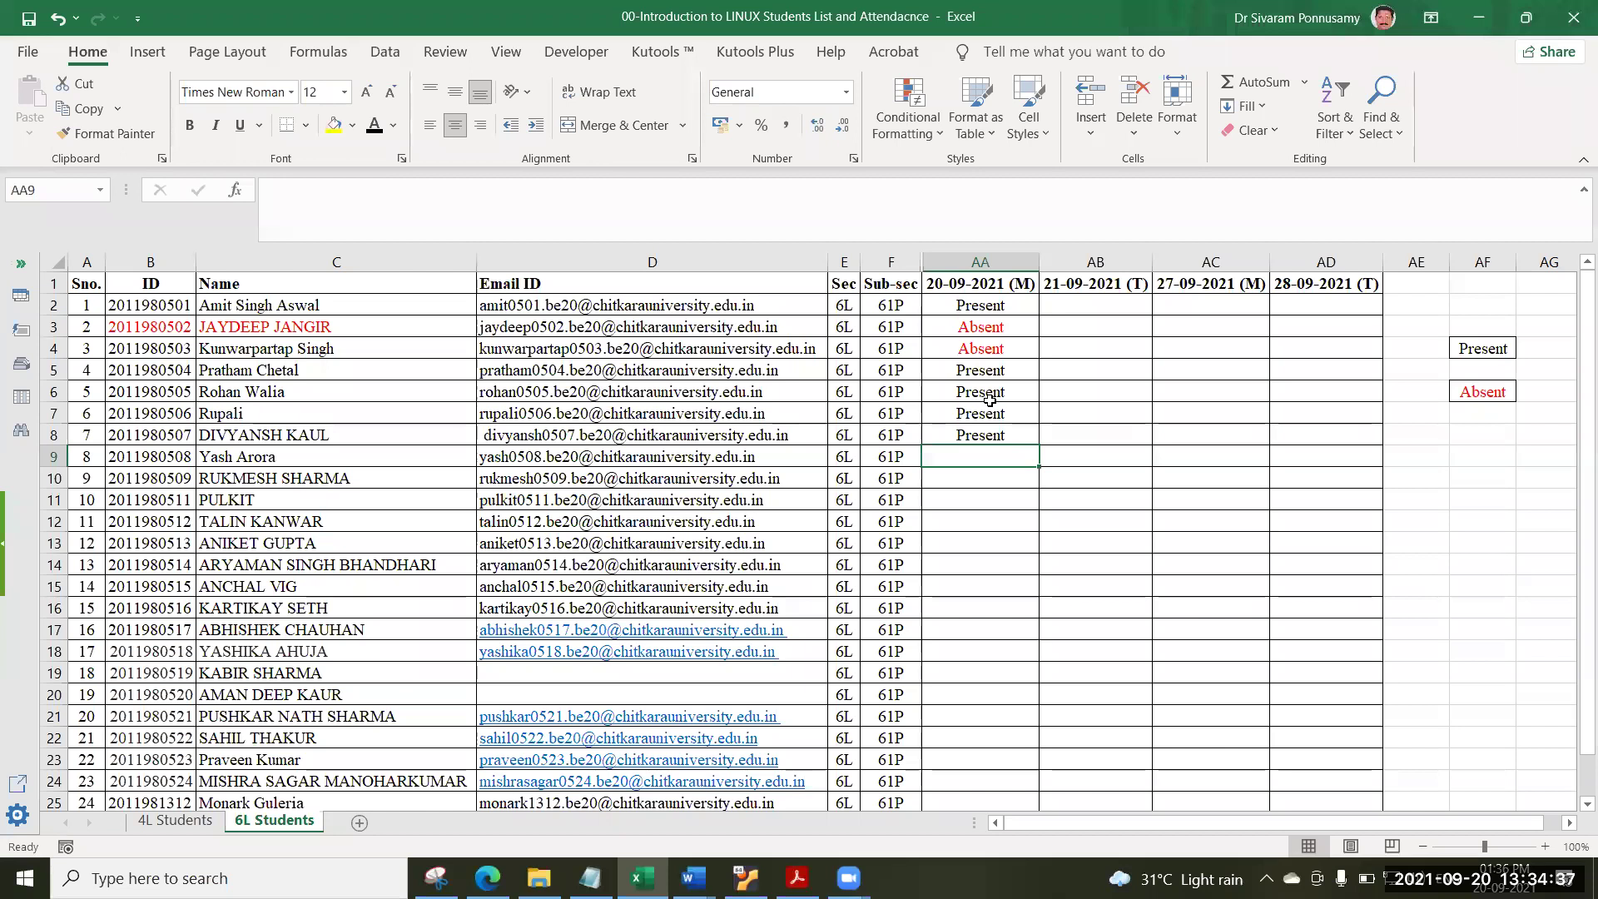
type("Present")
key("Return")
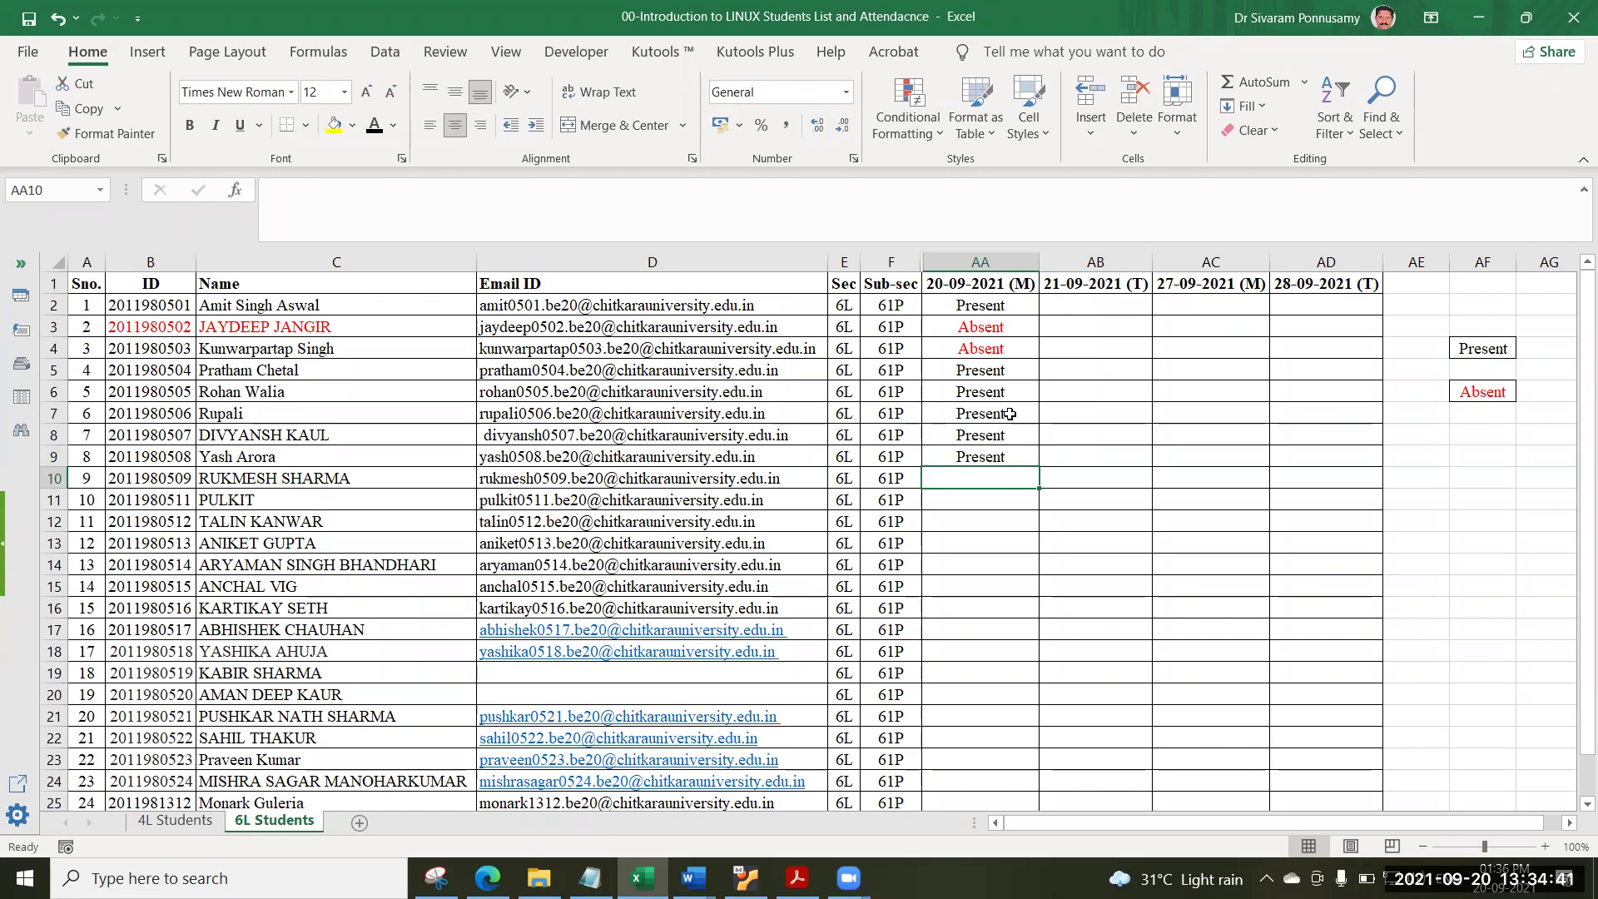
type("Present")
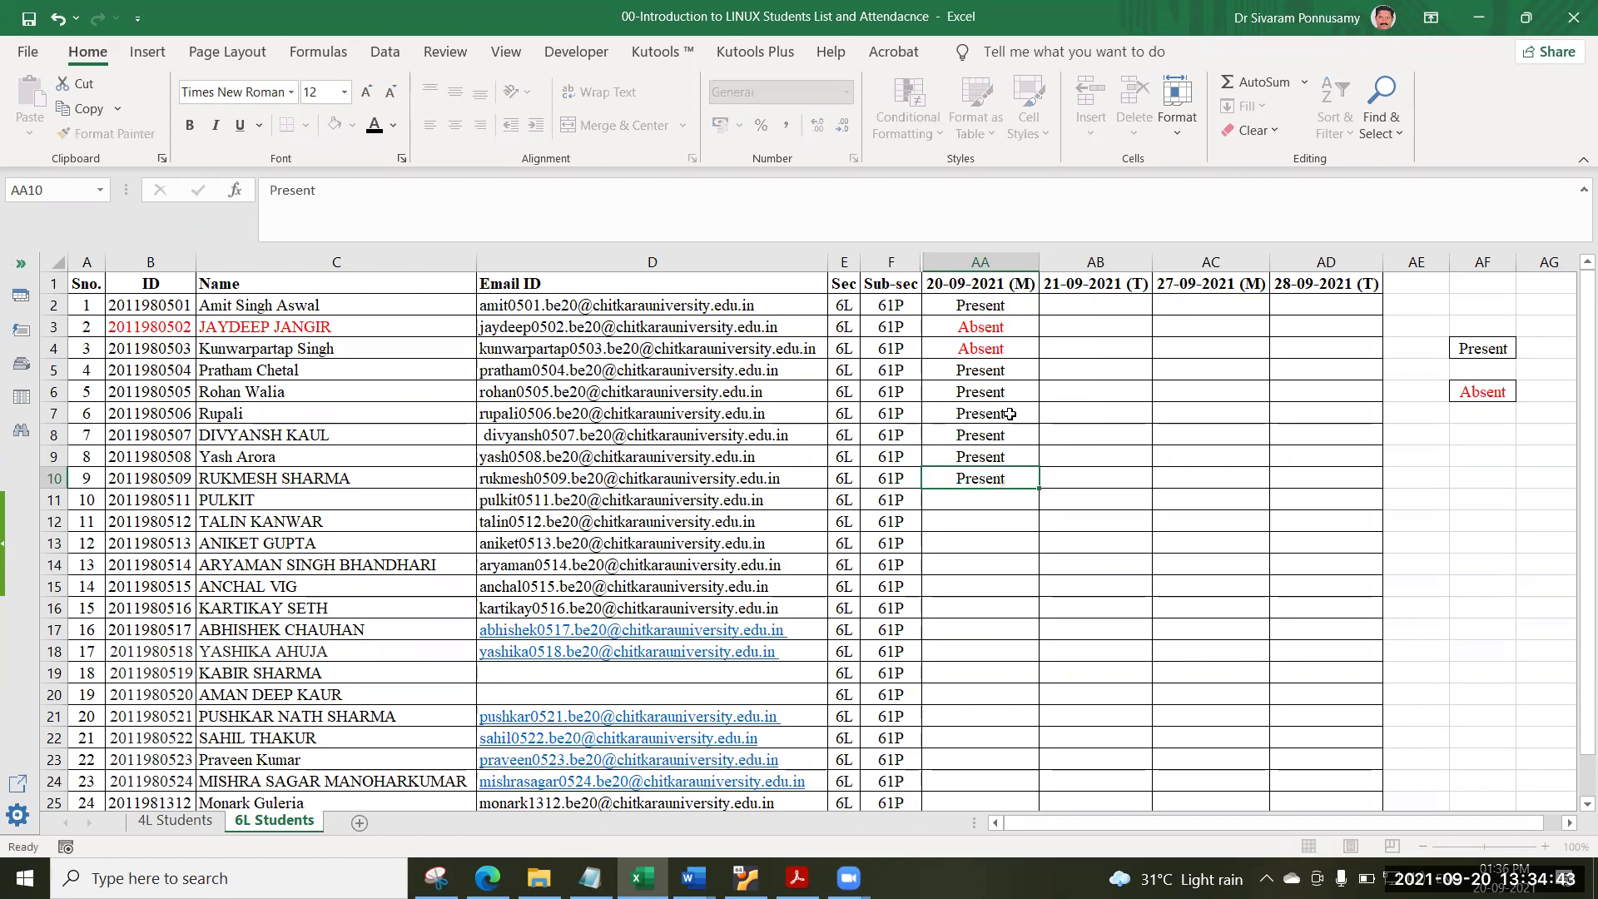
key("Return")
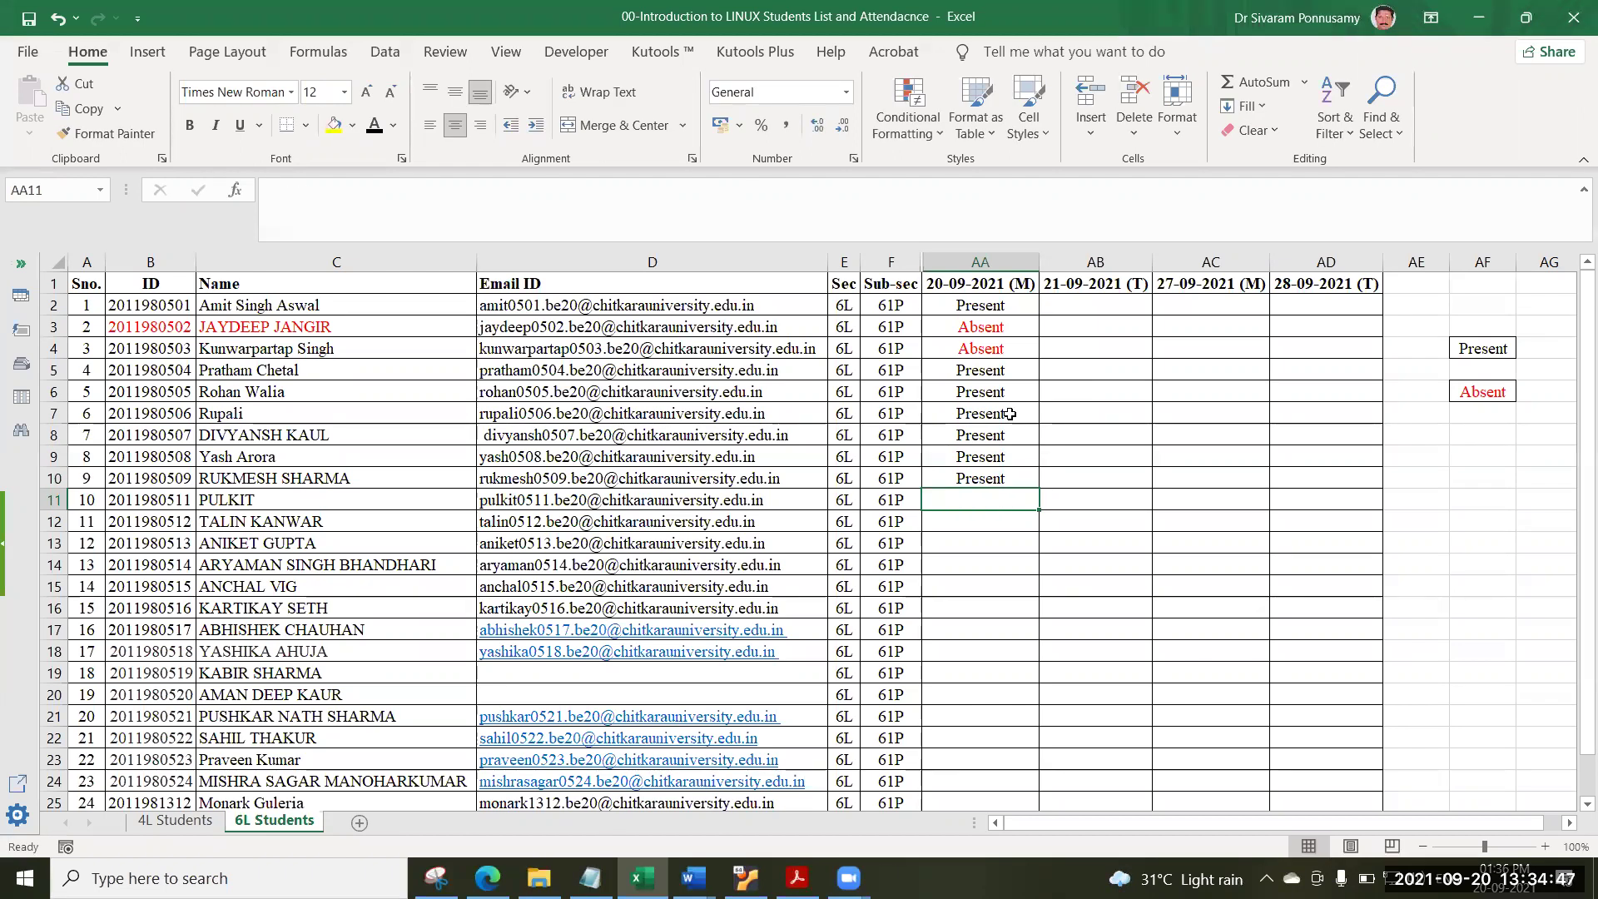
Mark AA11 as Absent by copying the red entry from AA4, and enter Present in AA12.
left_click(962, 352)
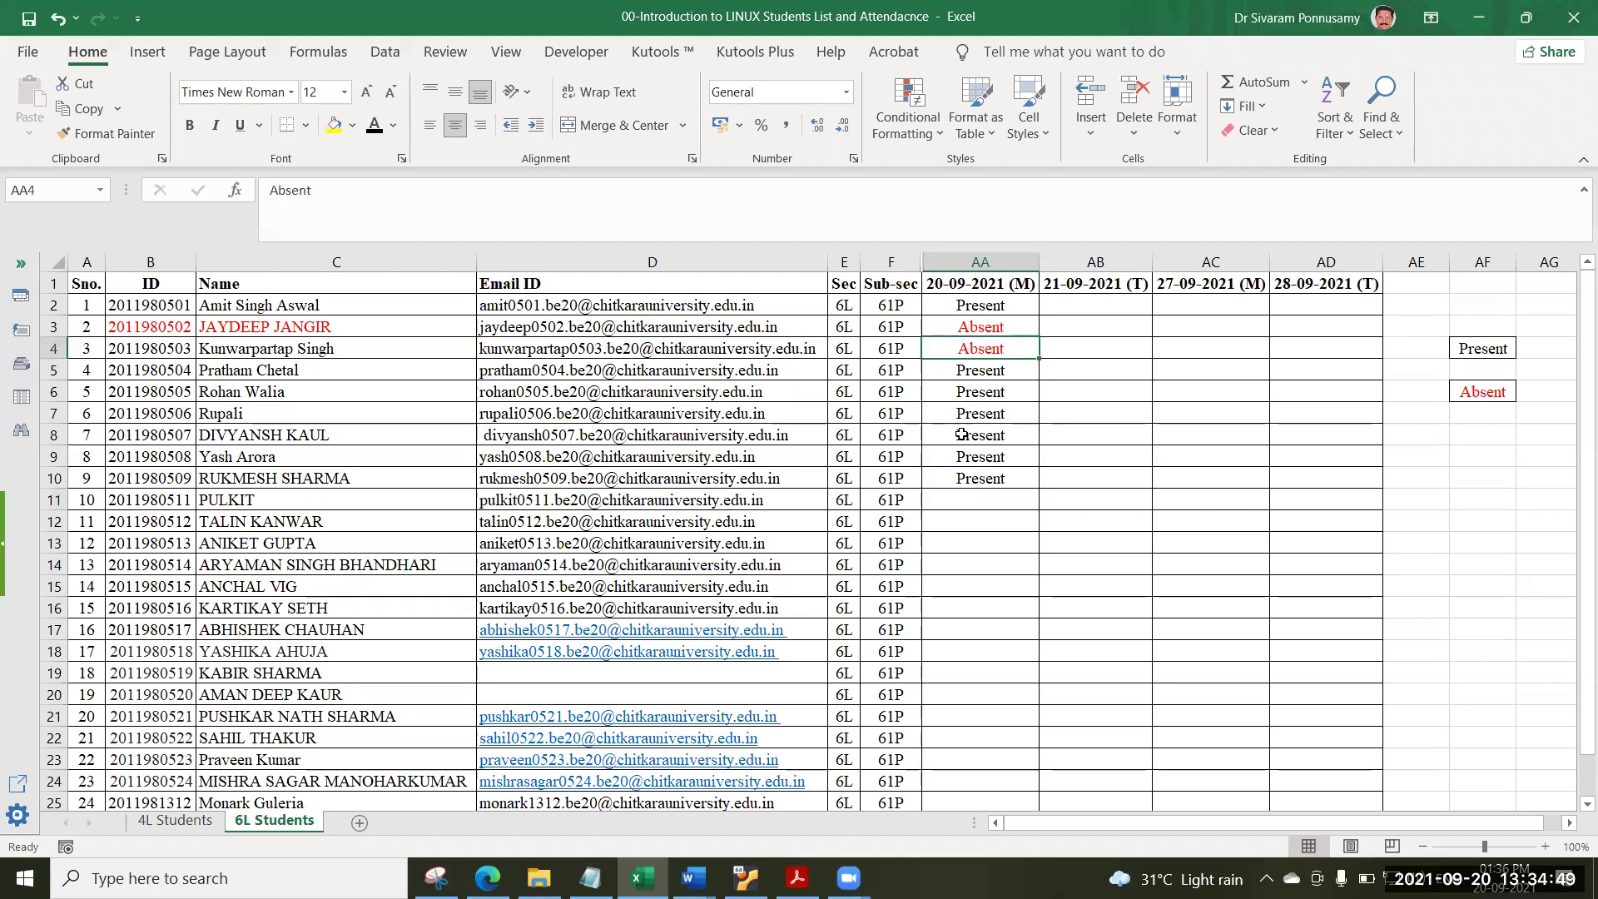
key("ctrl+c")
left_click(996, 502)
key("ctrl+v")
left_click(981, 520)
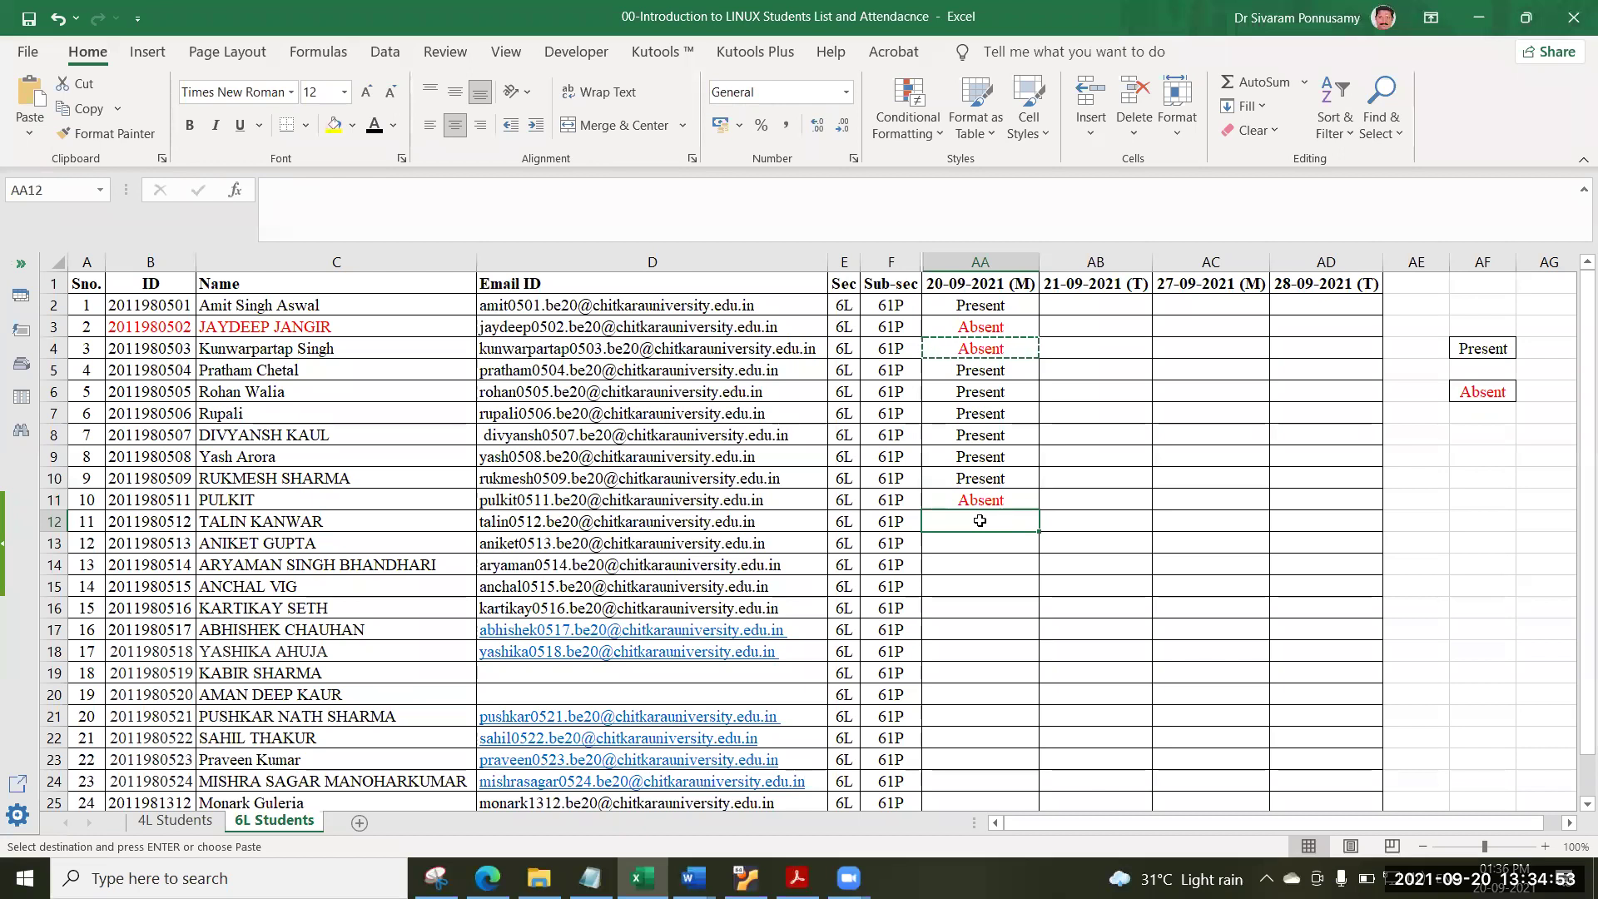
type("Present")
key("Return")
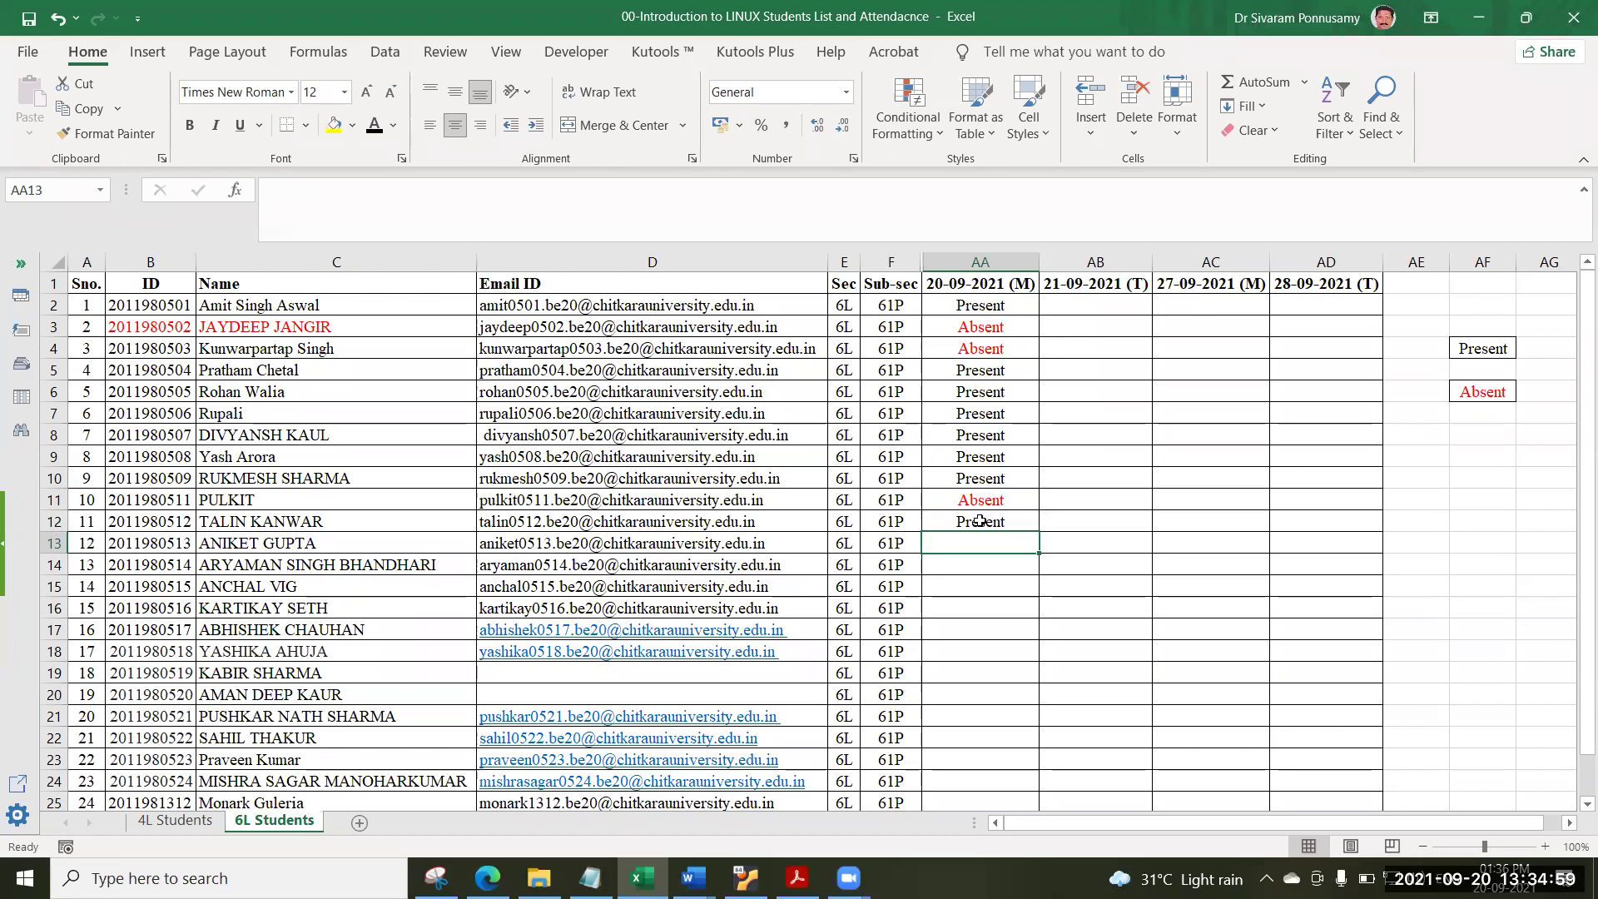
Copy the red Absent entry from AA11 into cells AA13 through AA16.
left_click(996, 502)
key("ctrl+c")
left_click(993, 542)
key("ctrl+v")
scroll(993, 542, "down", 1)
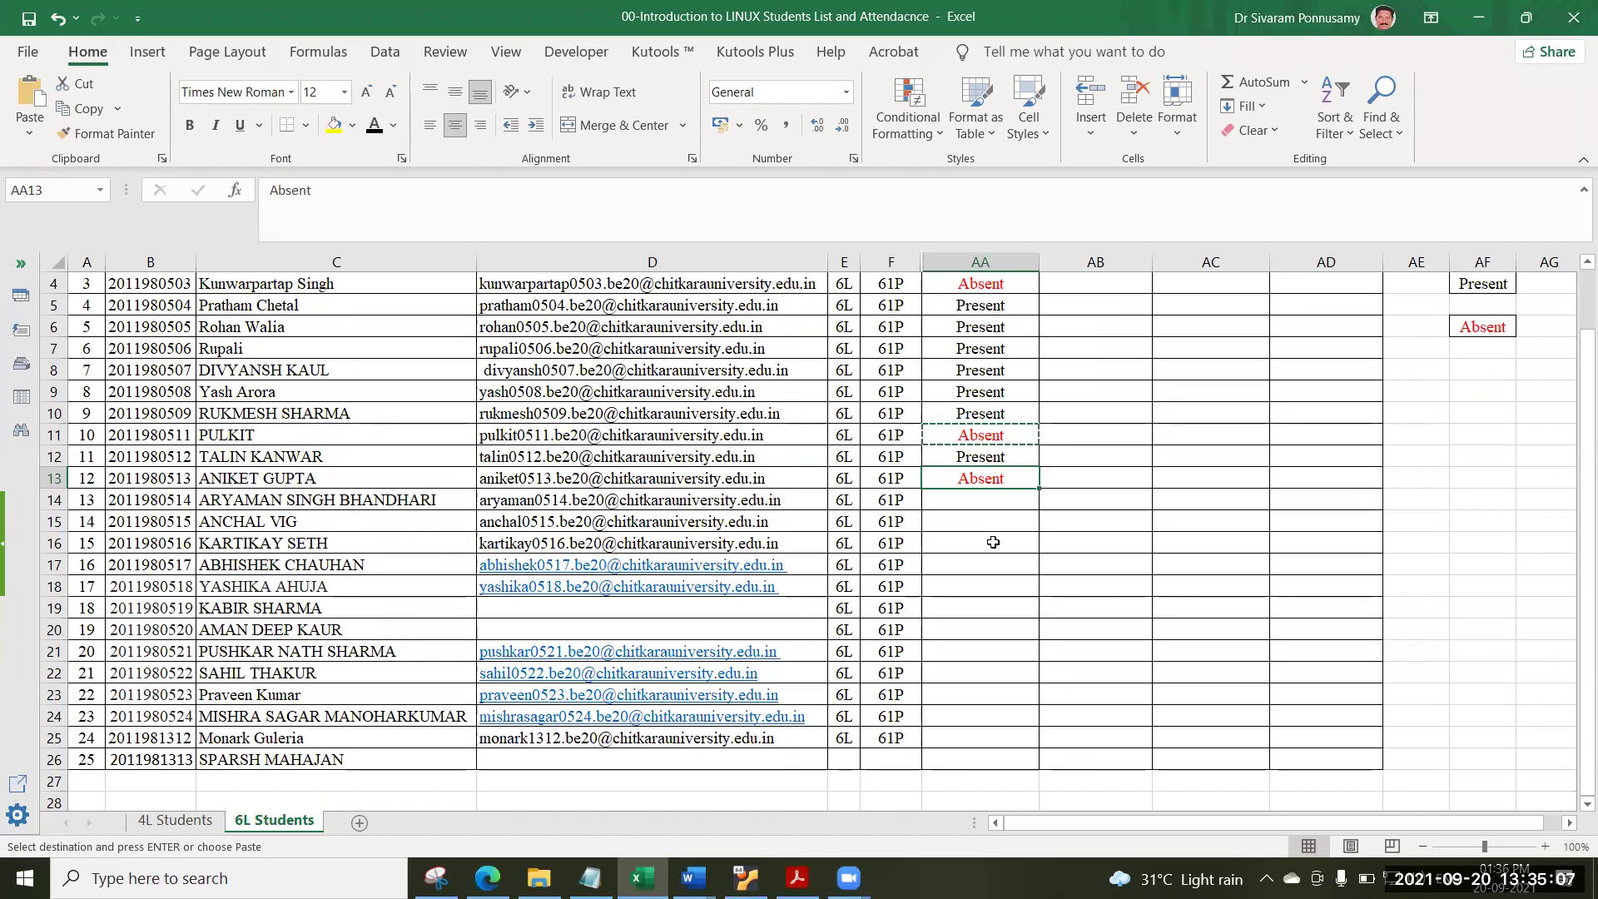
left_click(998, 498)
key("ctrl+v")
left_click(999, 526)
key("ctrl+v")
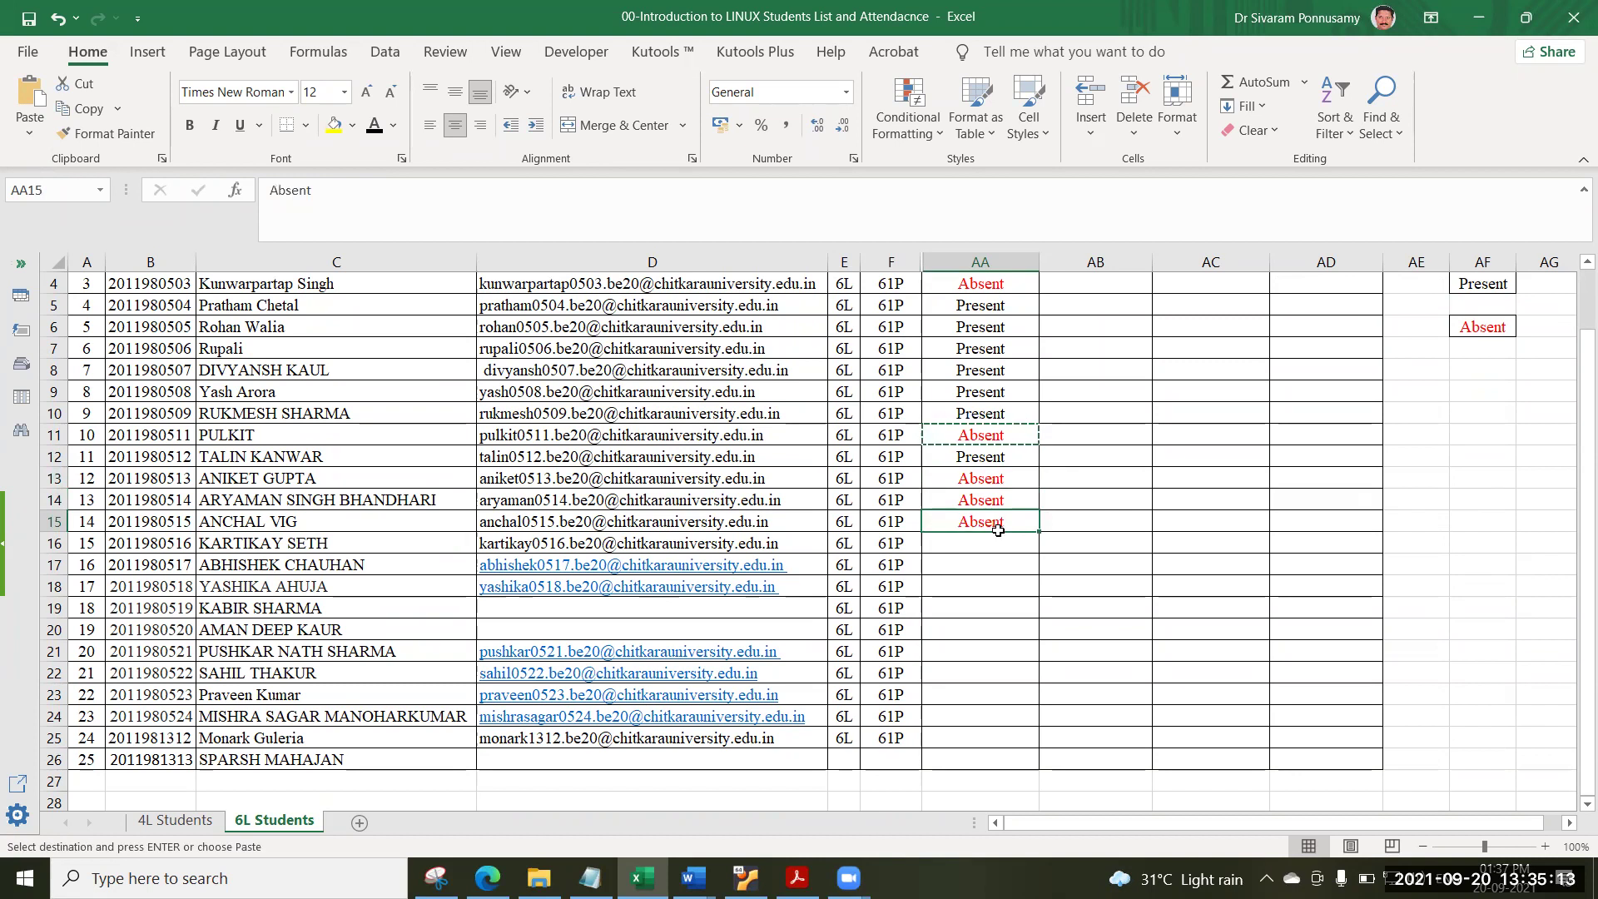
left_click(1008, 541)
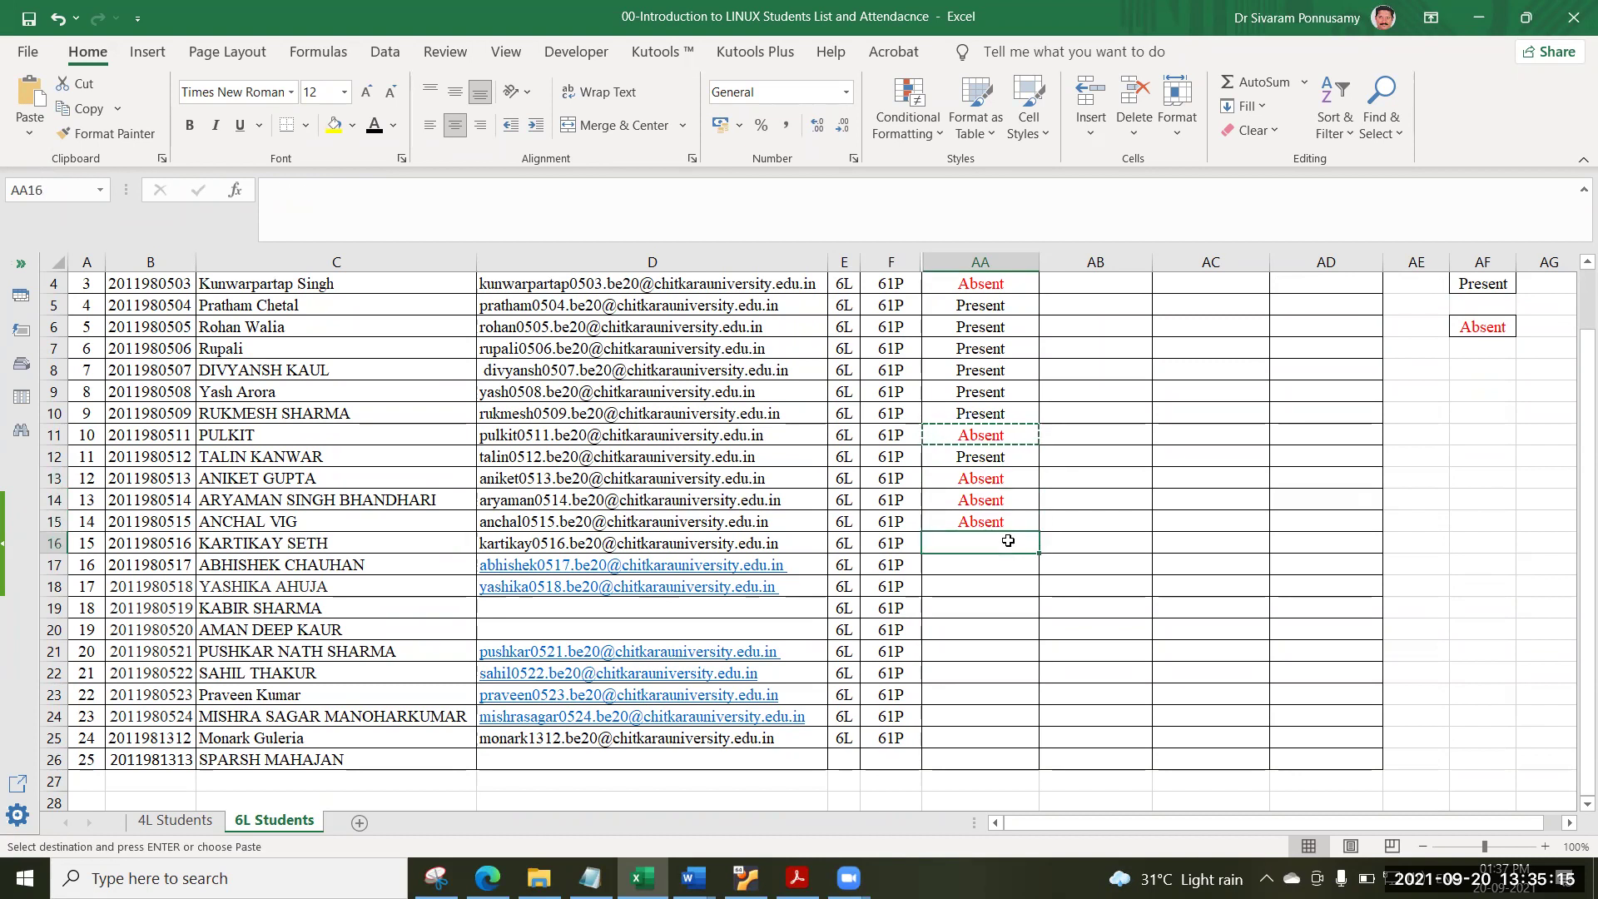
key("ctrl+v")
Paste the copied red Absent entry into cells AA17 through AA21 of the 20-09-2021 (M) column.
left_click(996, 570)
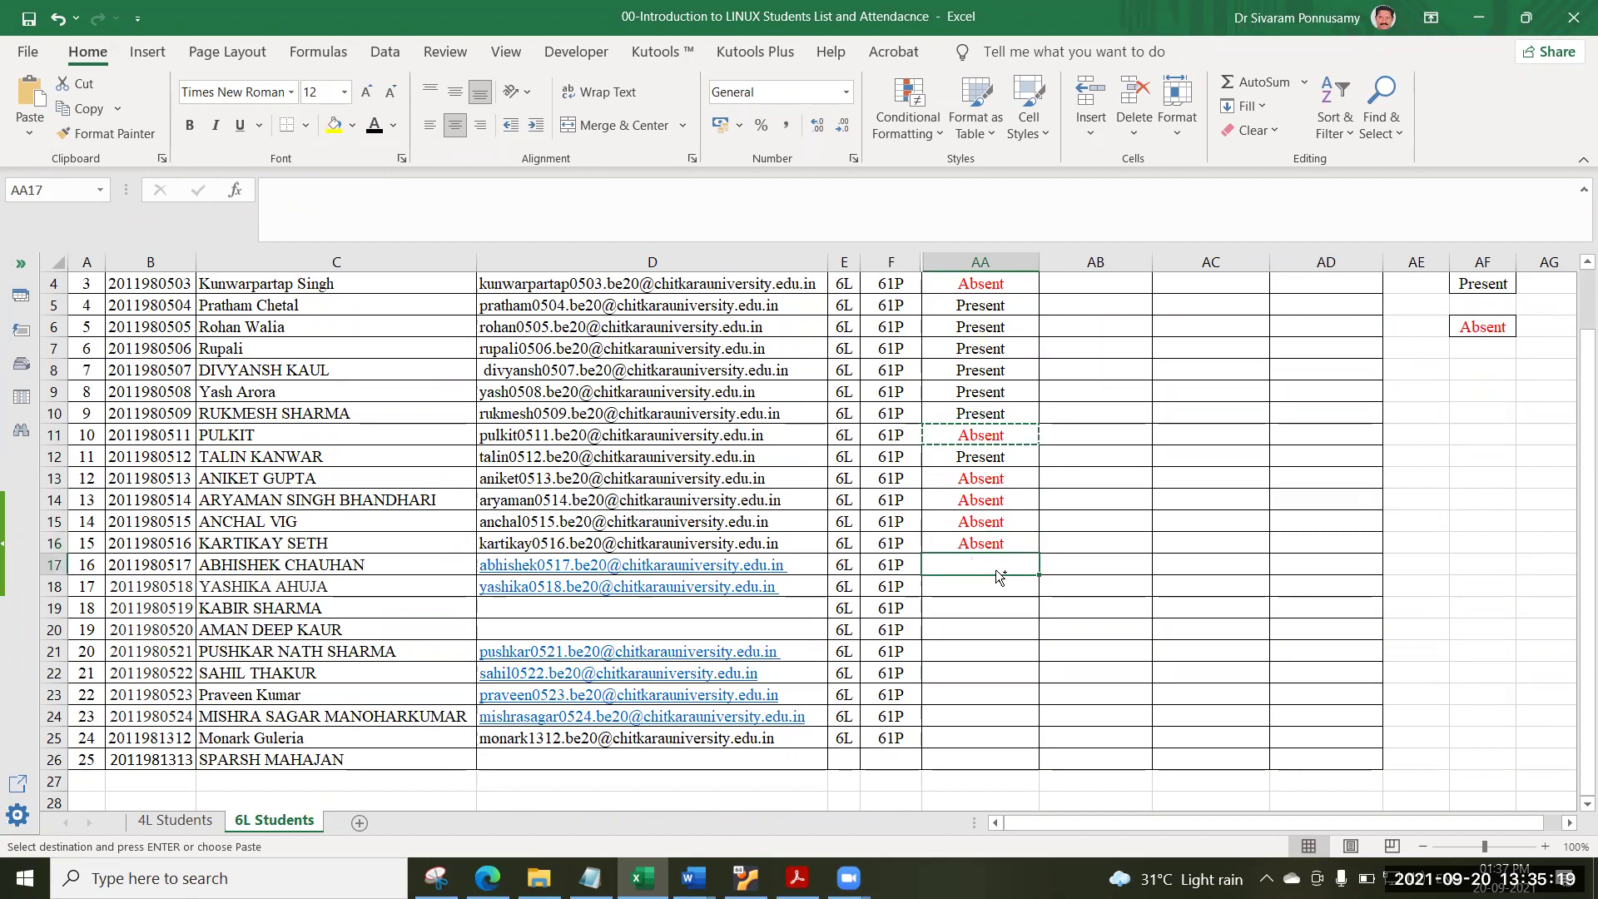
key("ctrl+v")
left_click(986, 587)
key("ctrl+v")
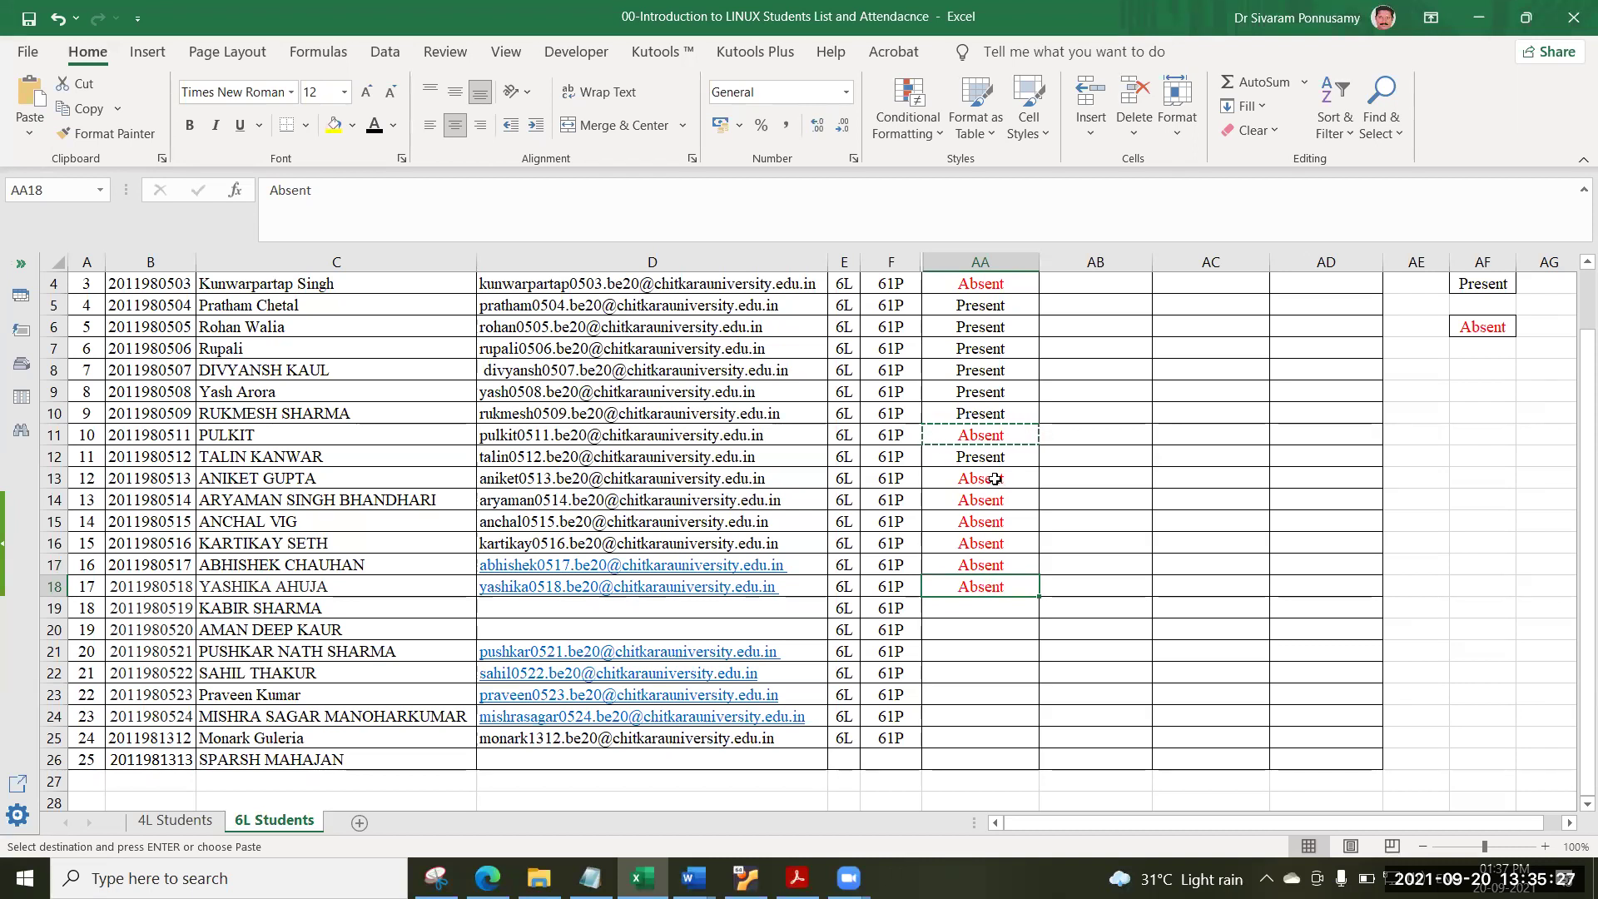
left_click(990, 615)
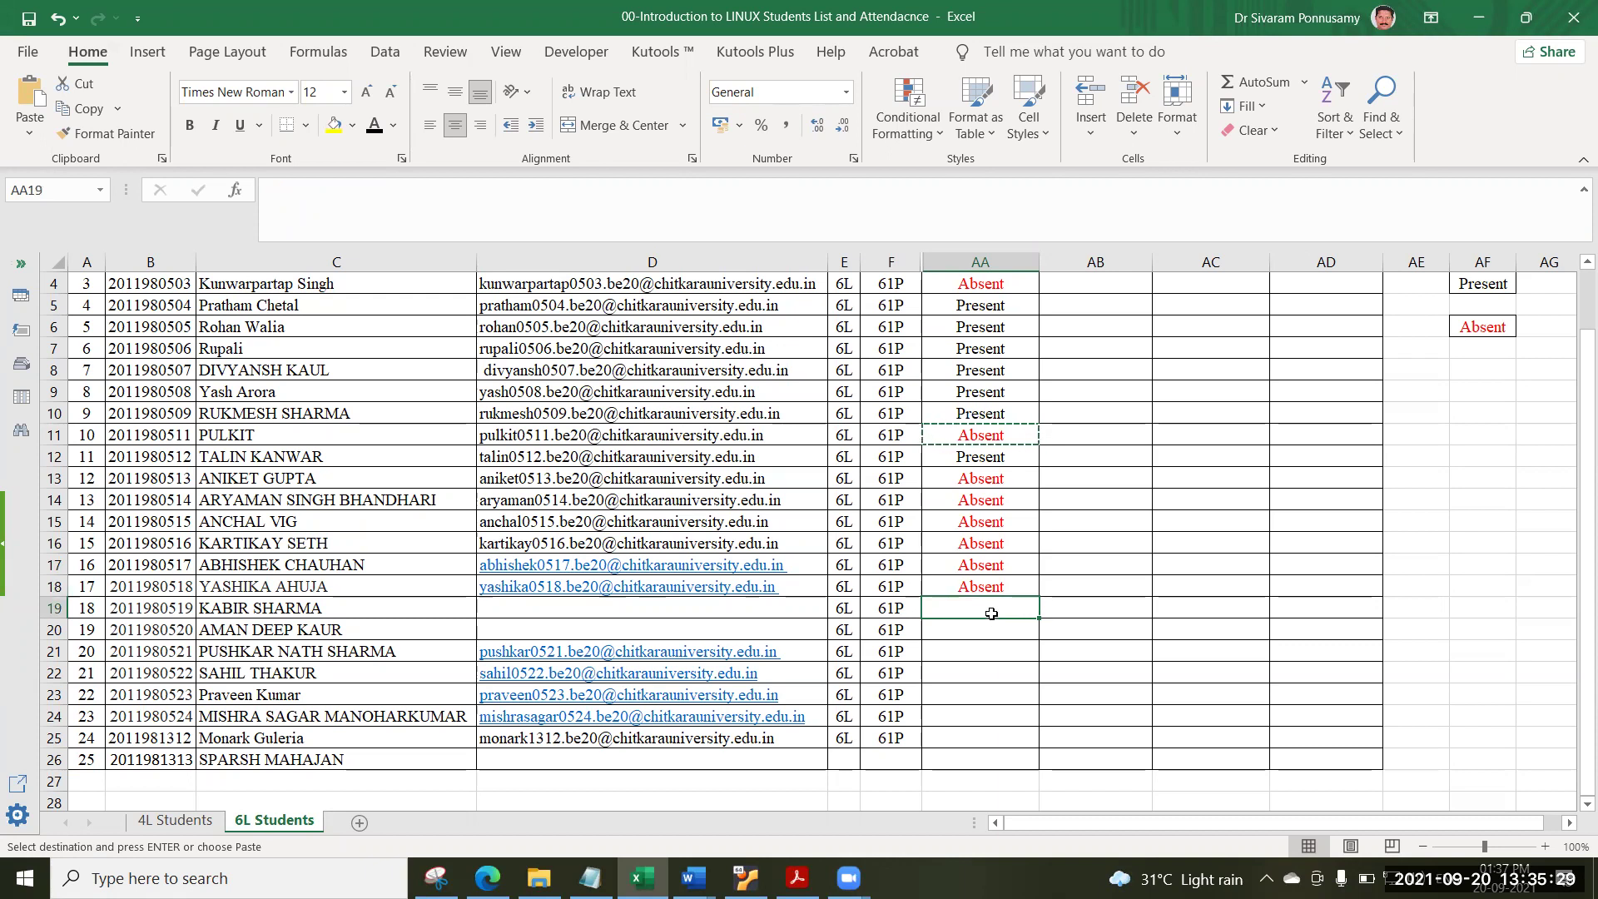
key("ctrl+v")
left_click(992, 630)
key("ctrl+v")
left_click(999, 653)
key("ctrl+v")
Paste the copied Absent entry into cells AA22 through AA26 to finish the last five students of the 6L list.
left_click(987, 672)
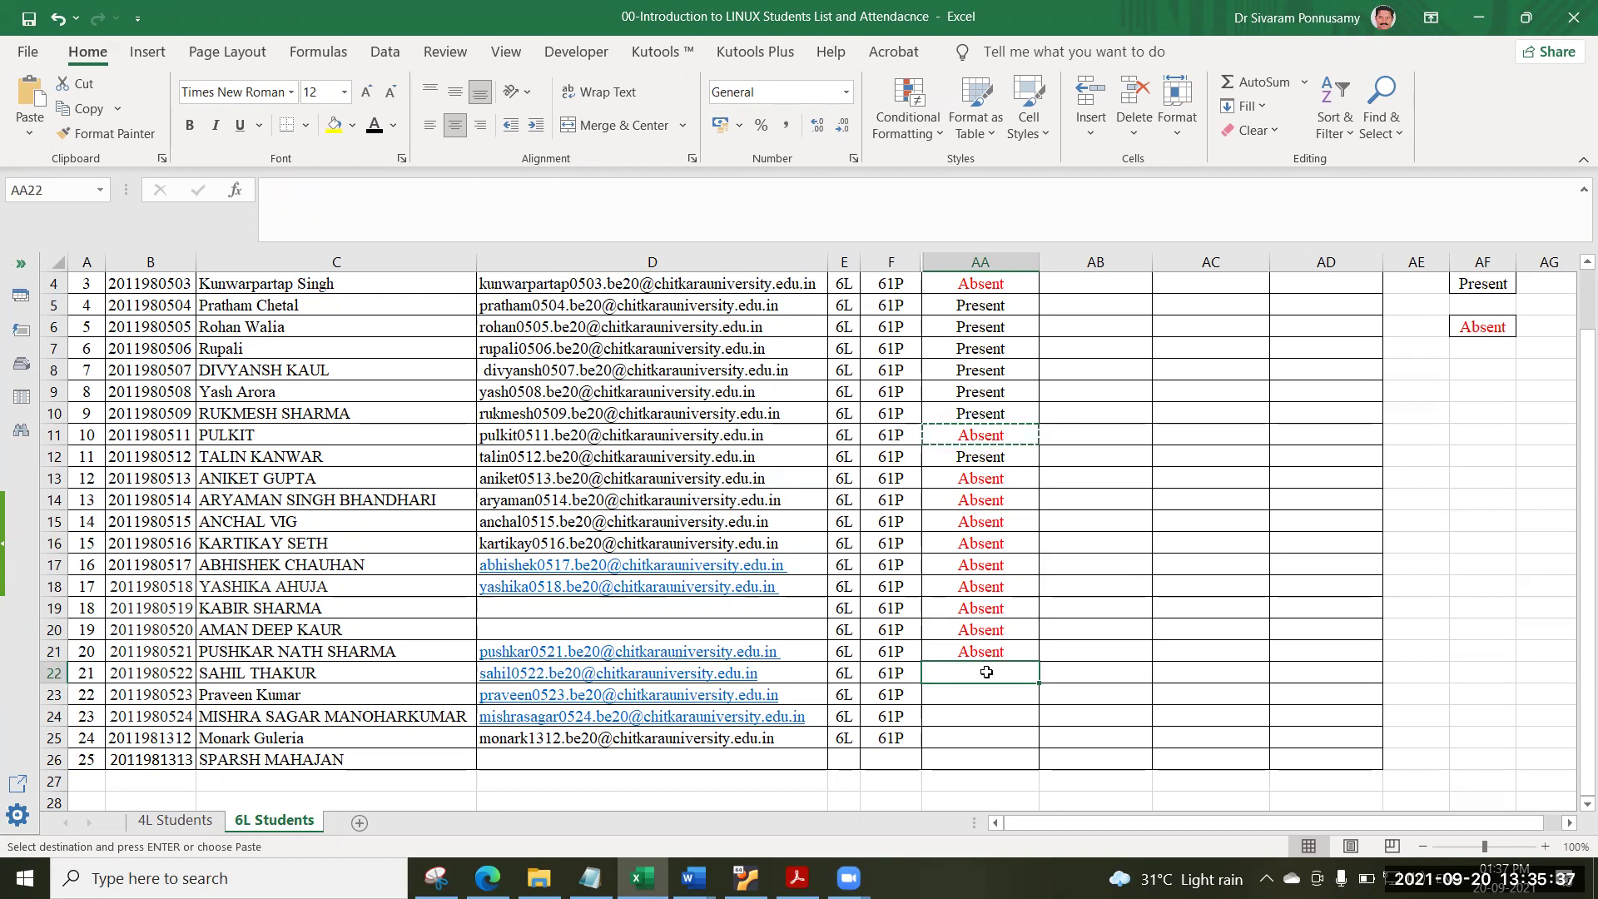
key("ctrl+v")
left_click(998, 699)
key("ctrl+v")
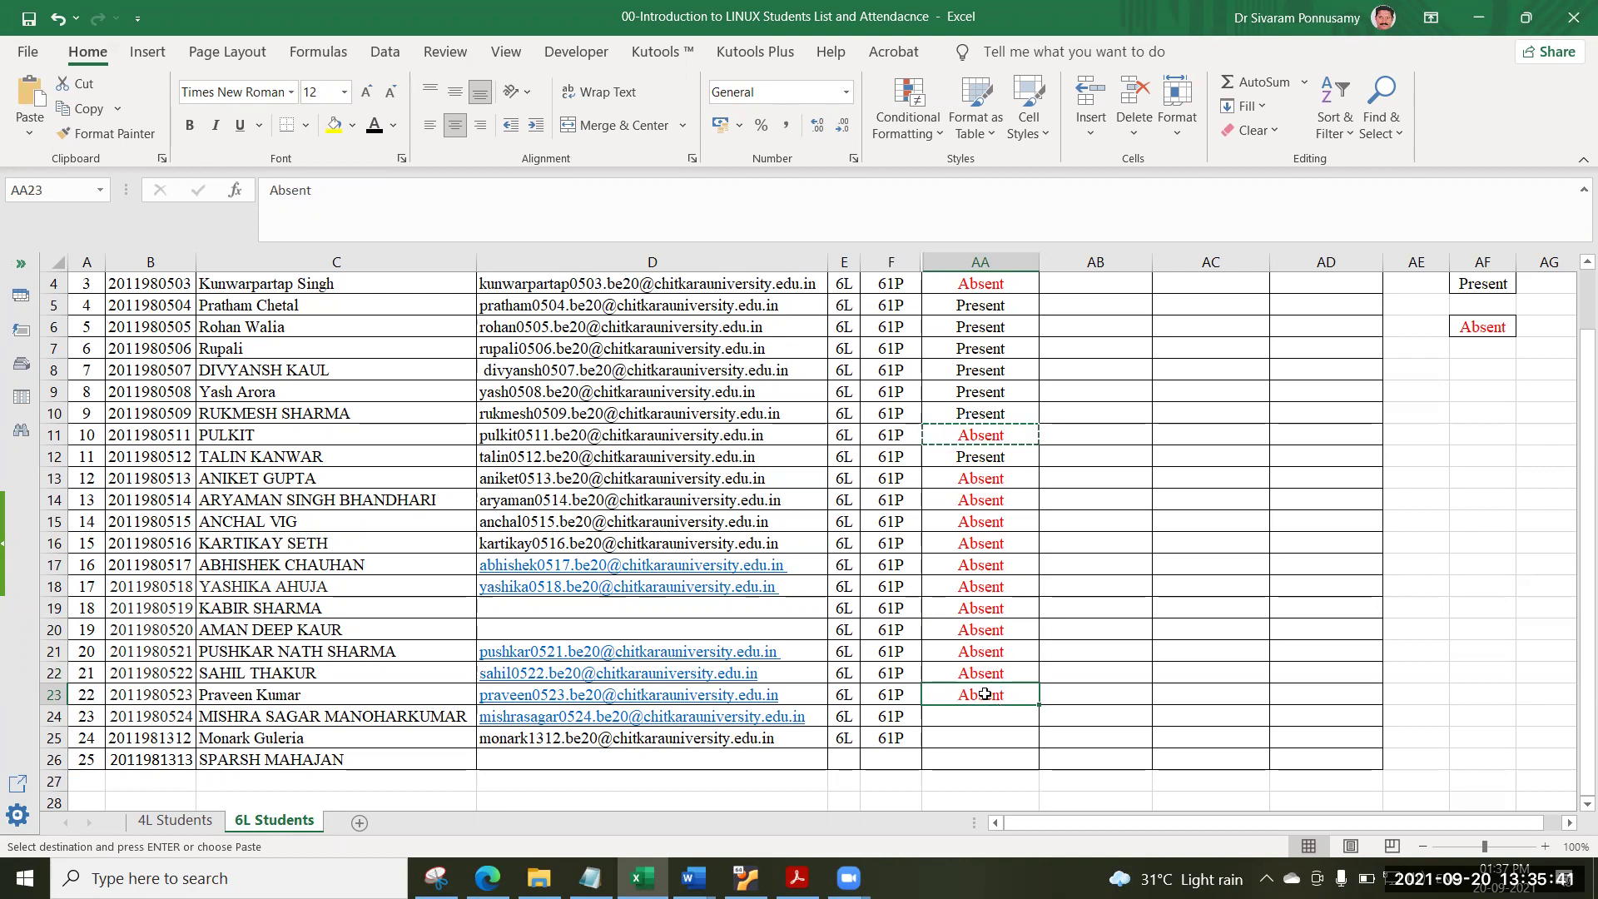
left_click(1002, 720)
key("ctrl+v")
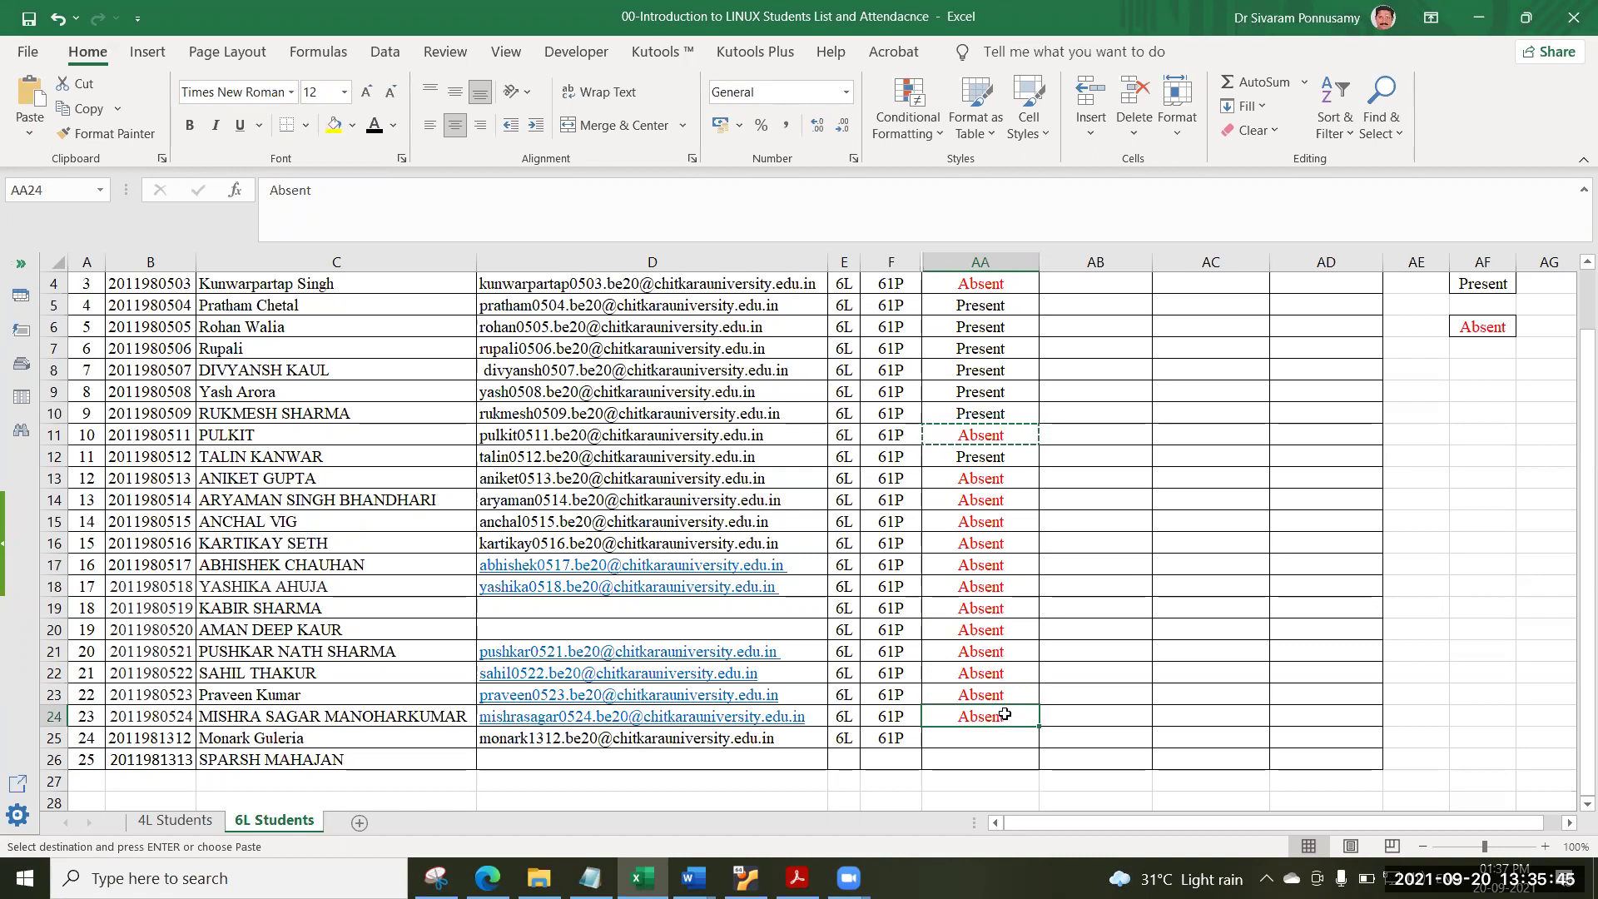
left_click(999, 745)
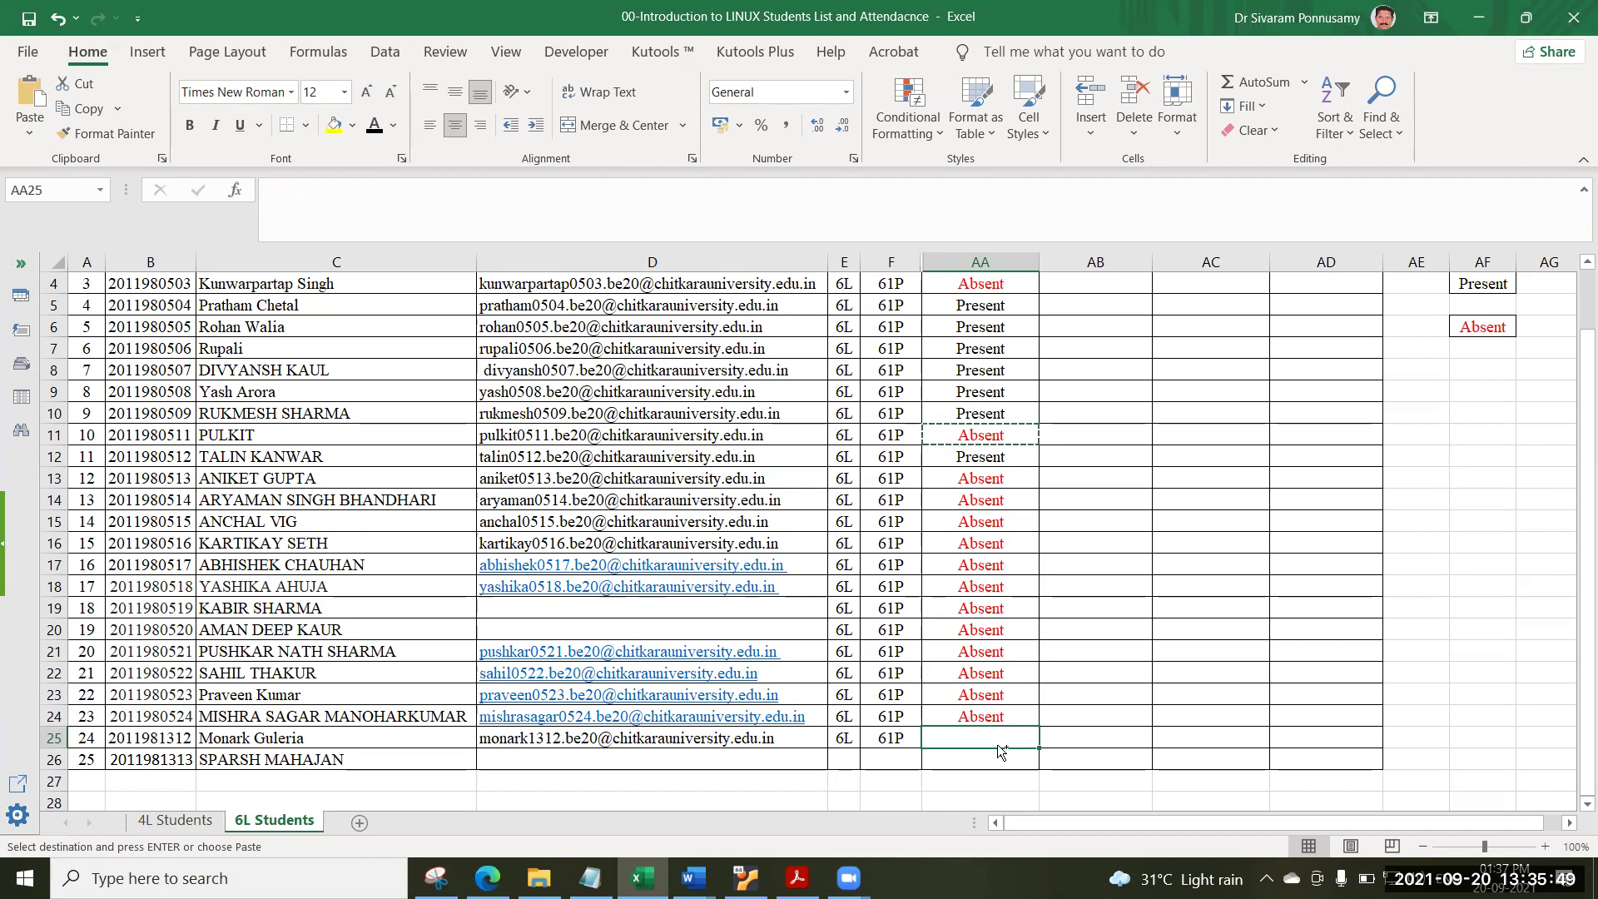
key("ctrl+v")
scroll(995, 652, "down", 3)
left_click(1013, 565)
key("ctrl+v")
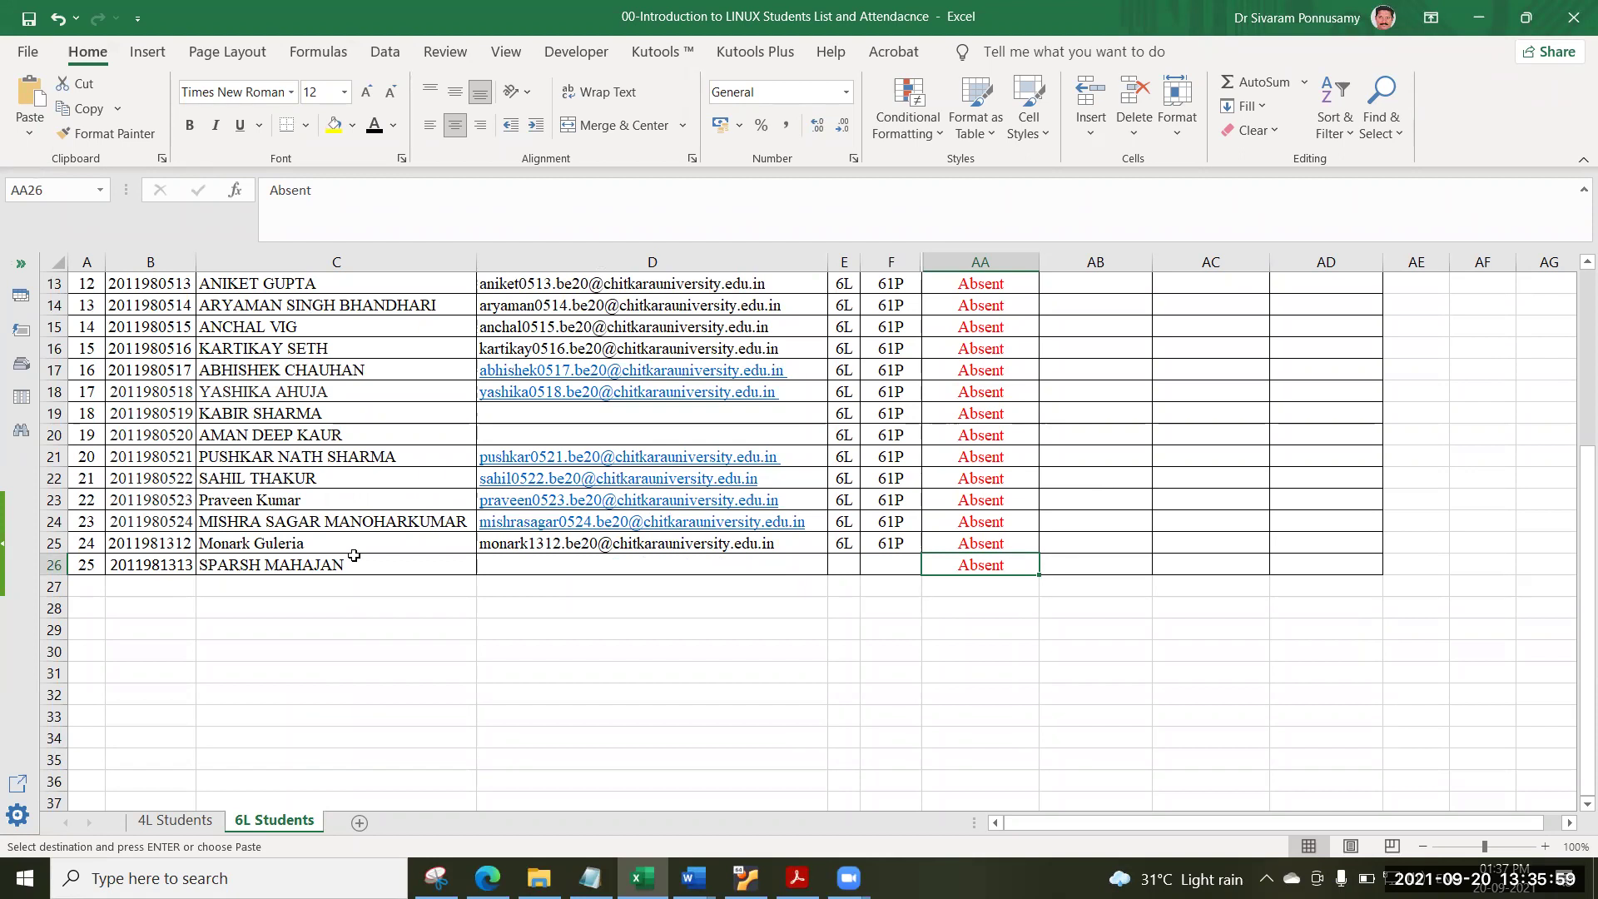
Correct the attendance in AA11 to Present by copying the entry from AA10 into it.
scroll(358, 555, "up", 3)
scroll(371, 556, "up", 1)
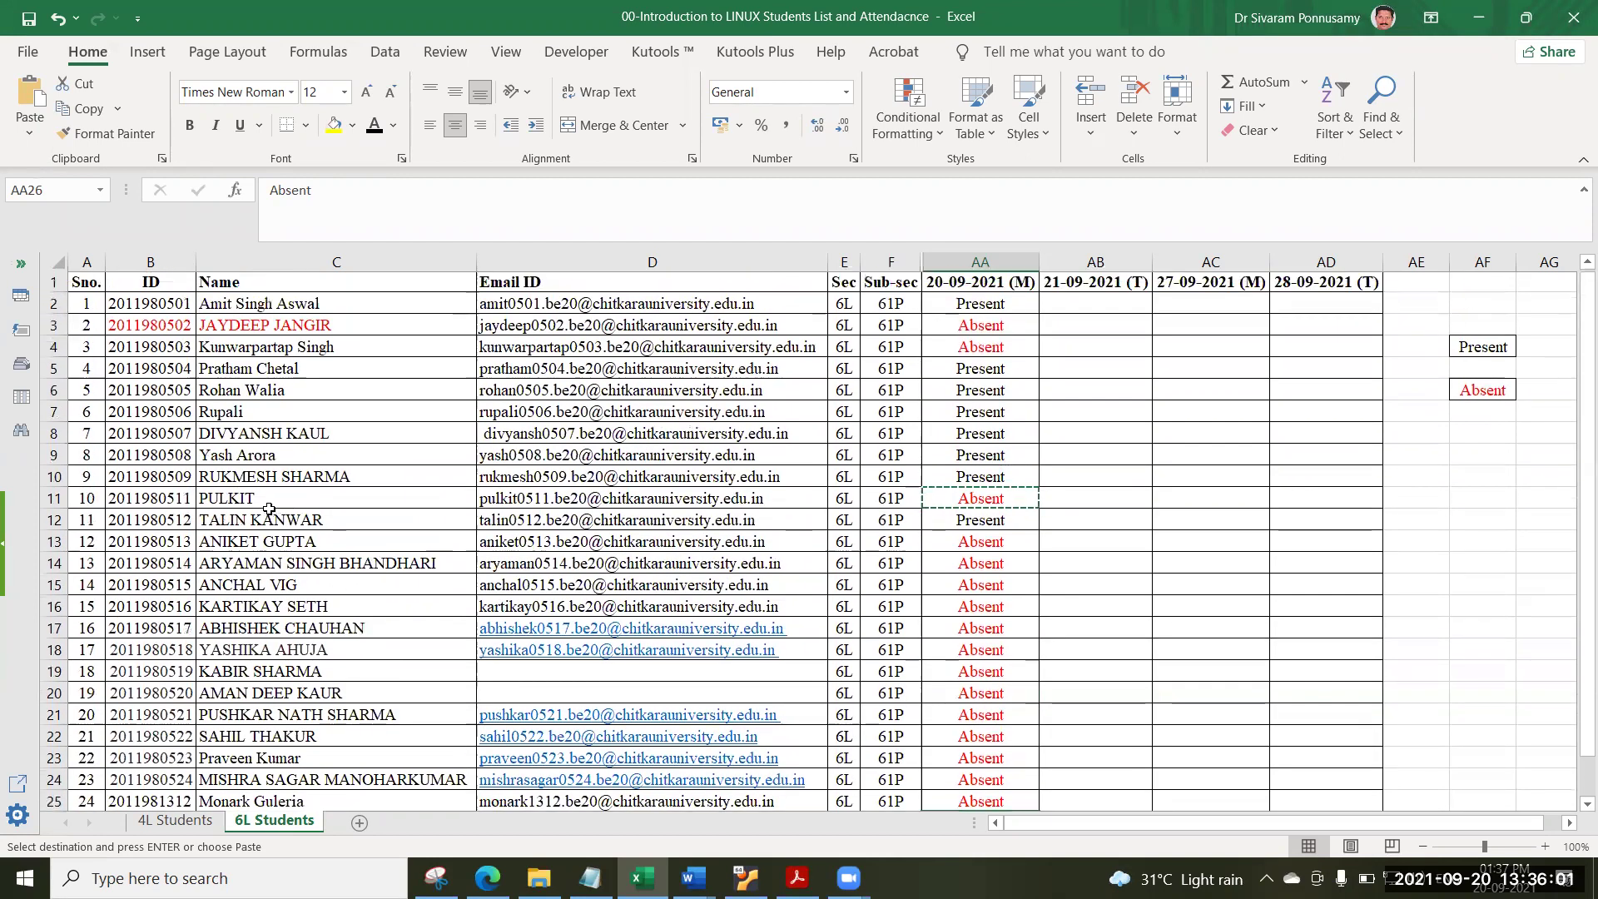
left_click(981, 479)
key("ctrl+c")
left_click(987, 507)
key("ctrl+v")
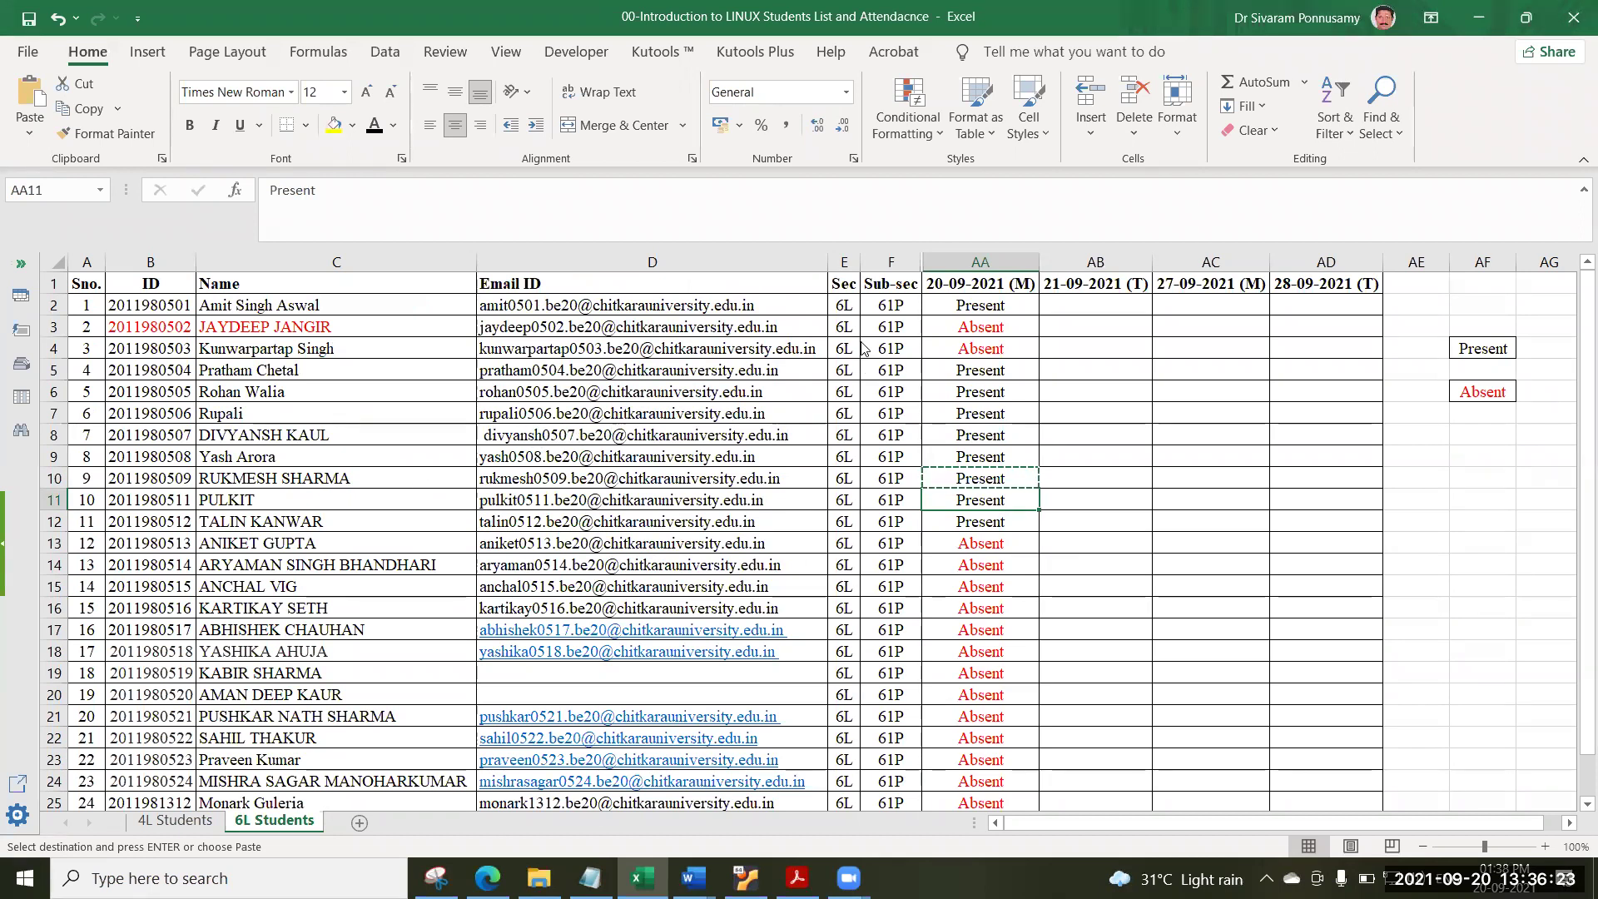
scroll(866, 348, "down", 1)
scroll(517, 39, "down", 4)
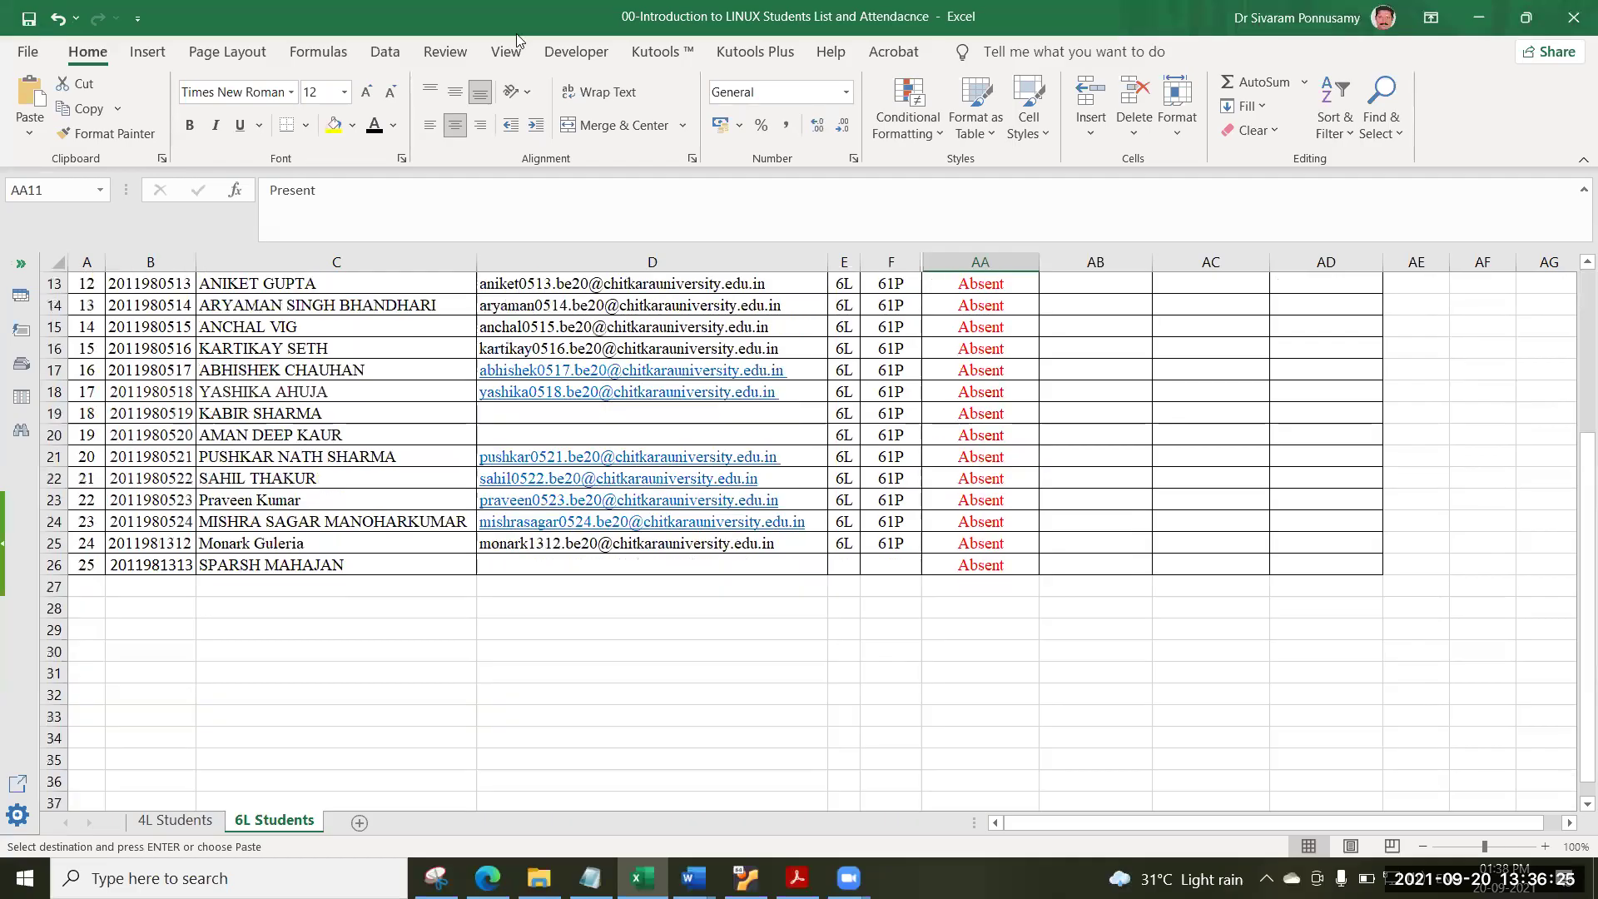